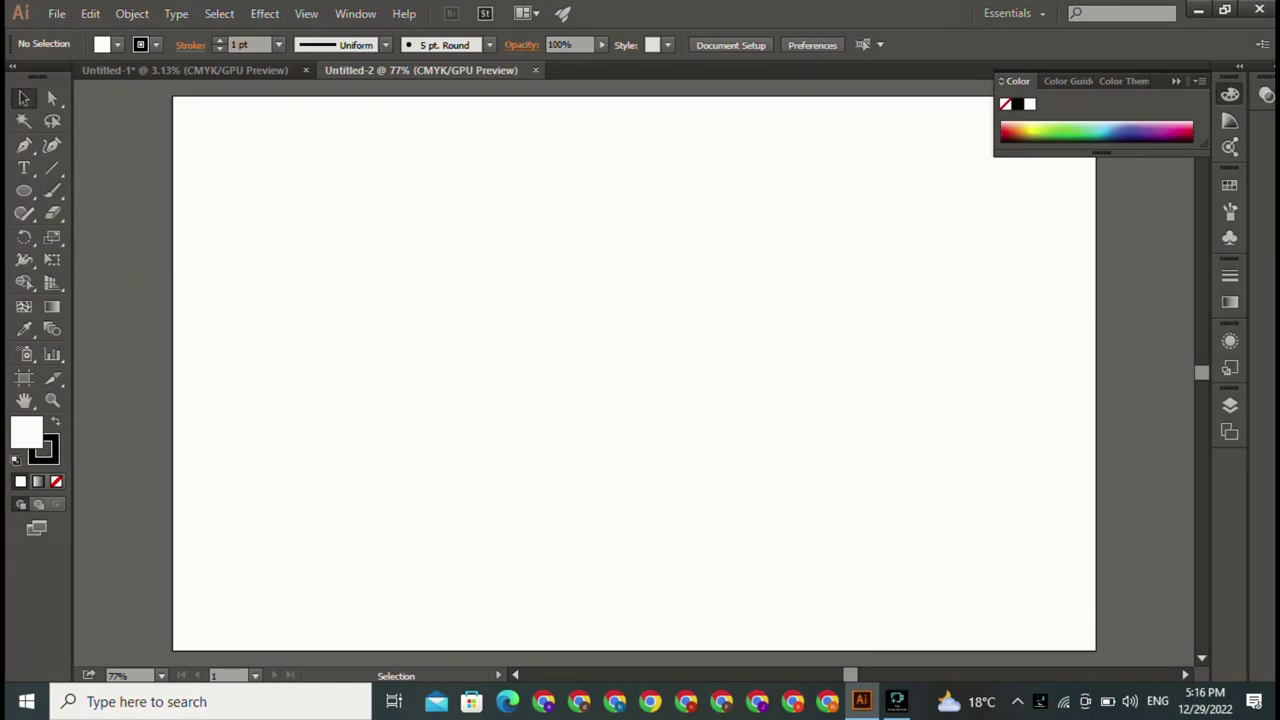
# Step: Close the Untitled-1 document without saving it
pyautogui.click(306, 70)
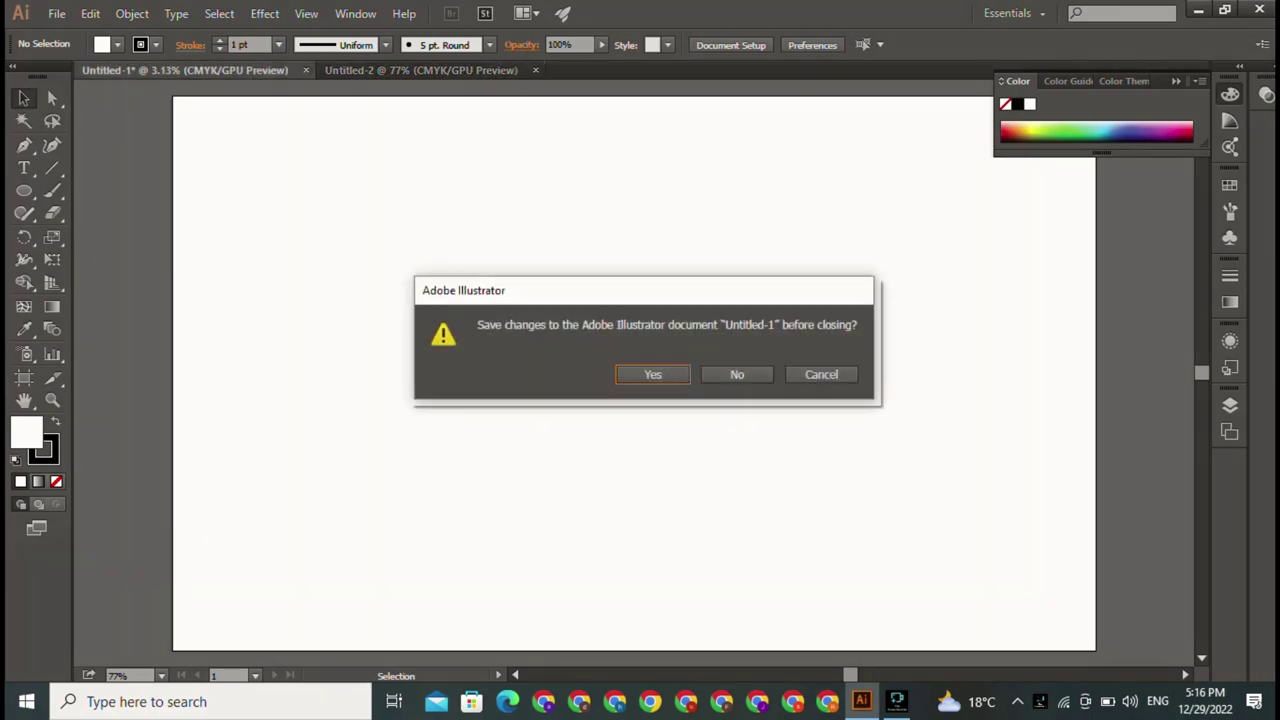
pyautogui.press('Tab')
pyautogui.press('Return')
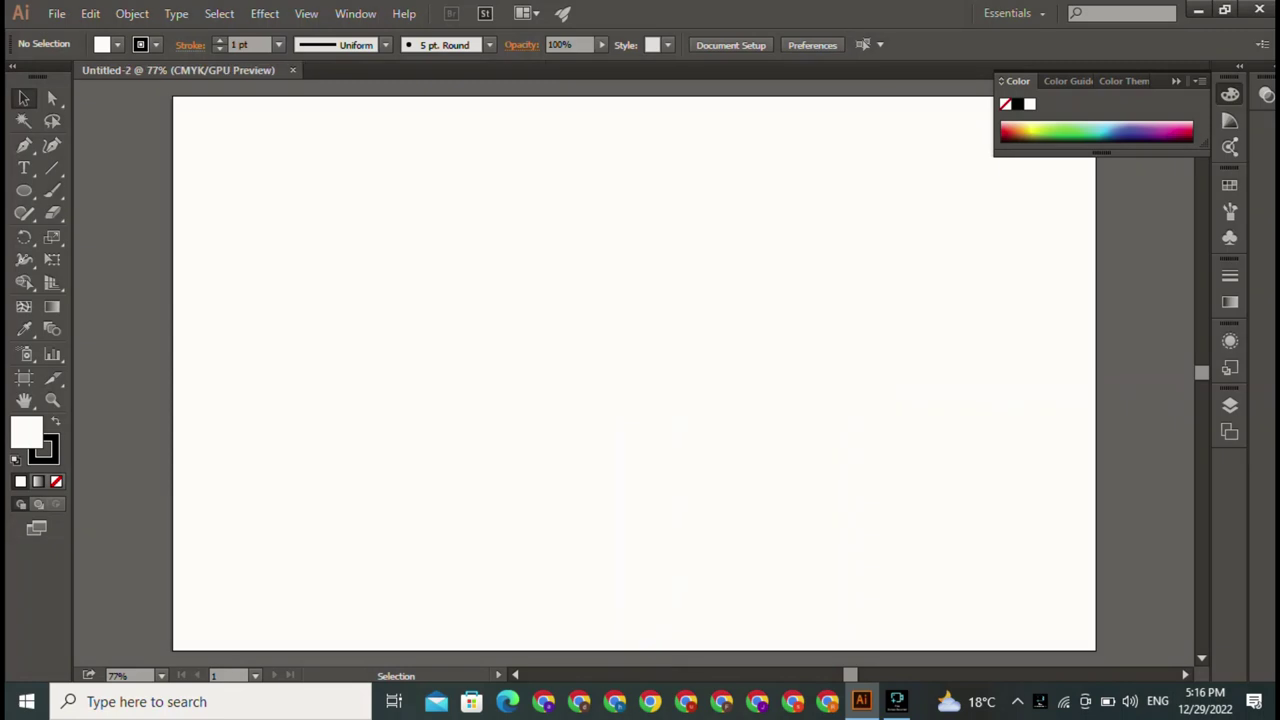
# Step: Show rulers on Untitled-2 with units set to pixels
pyautogui.hotkey('ctrl', 'r')
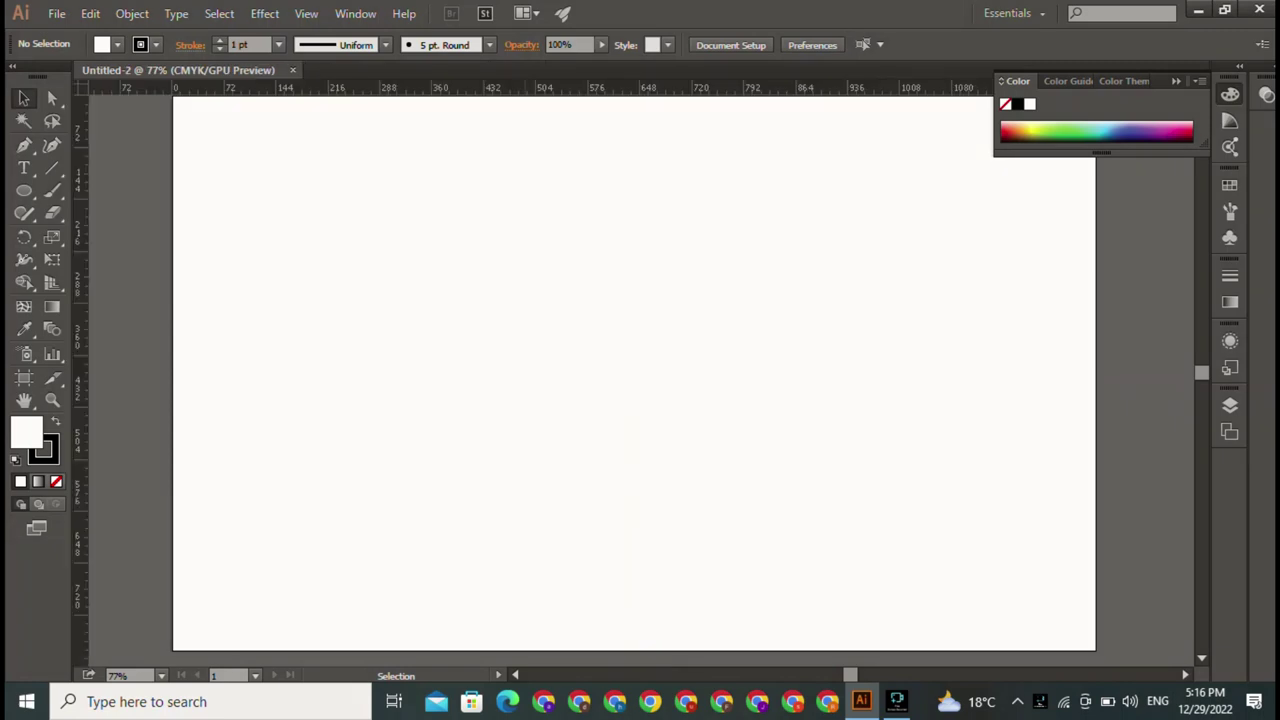
pyautogui.rightClick(528, 87)
pyautogui.click(560, 198)
# Step: Drag out six horizontal guides and two vertical guides across the artboard
pyautogui.moveTo(560, 87); pyautogui.dragTo(560, 263)
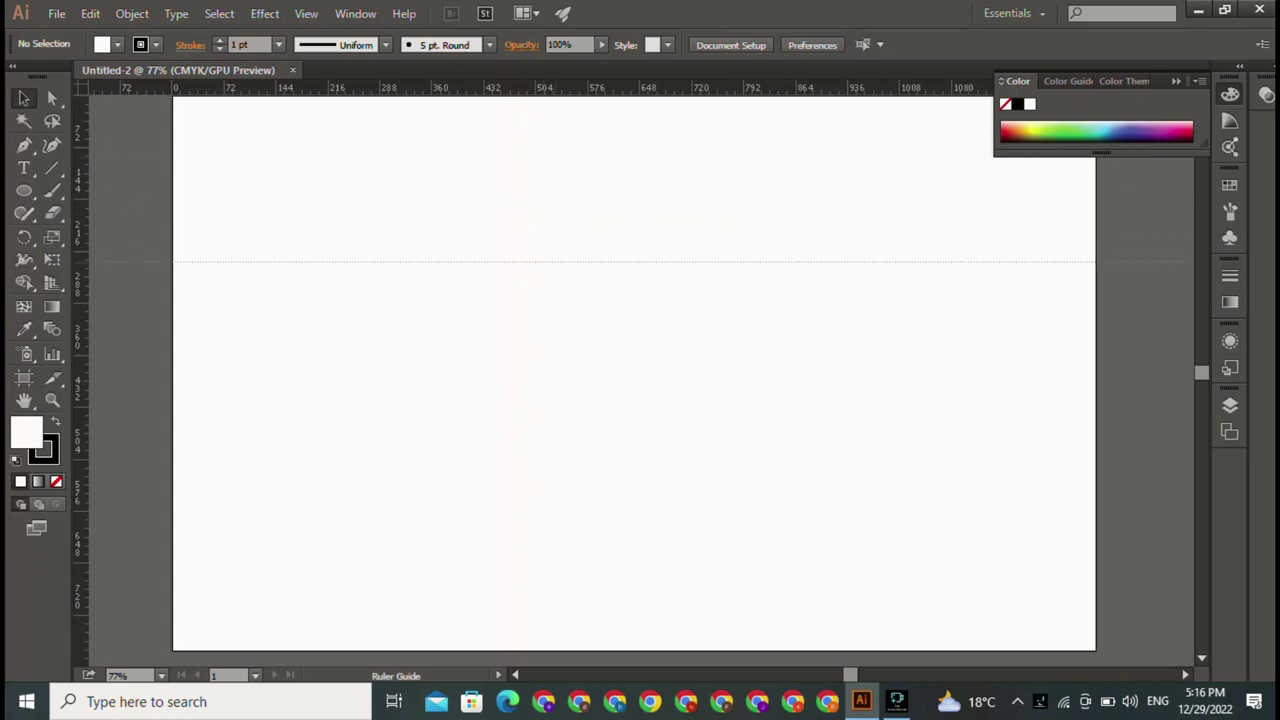
pyautogui.moveTo(560, 87); pyautogui.dragTo(560, 285)
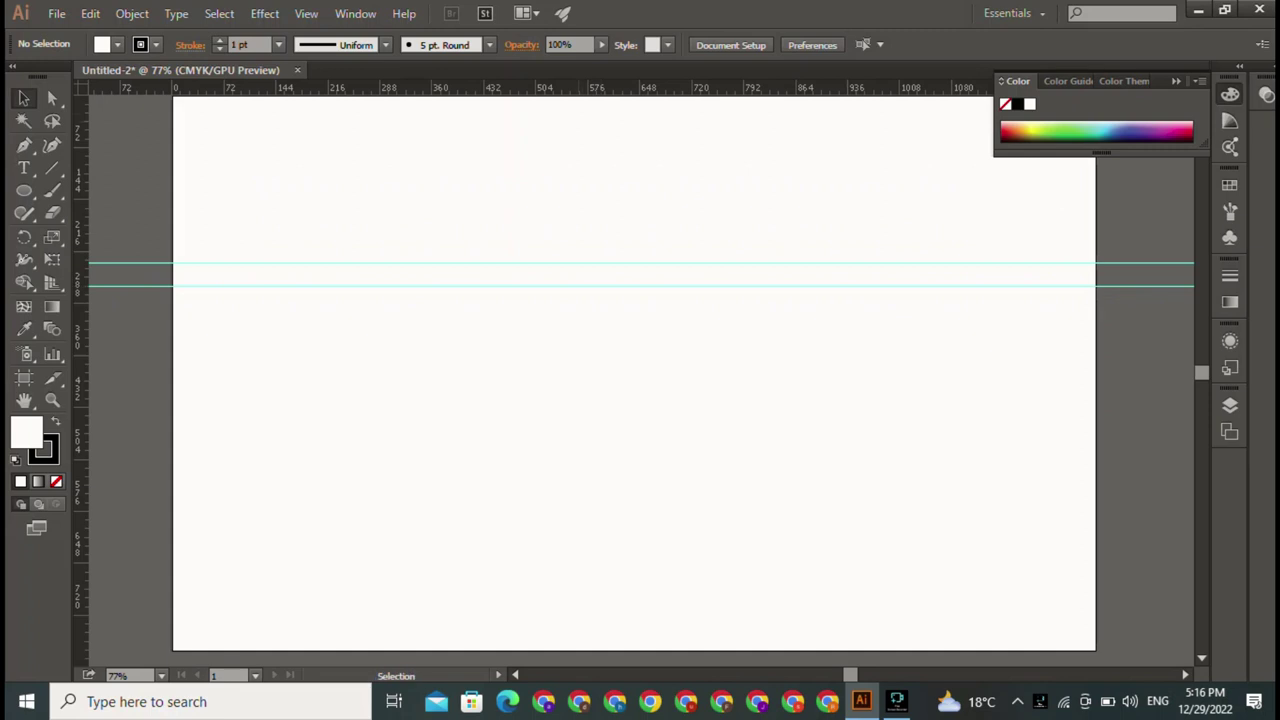
pyautogui.moveTo(560, 87); pyautogui.dragTo(560, 505)
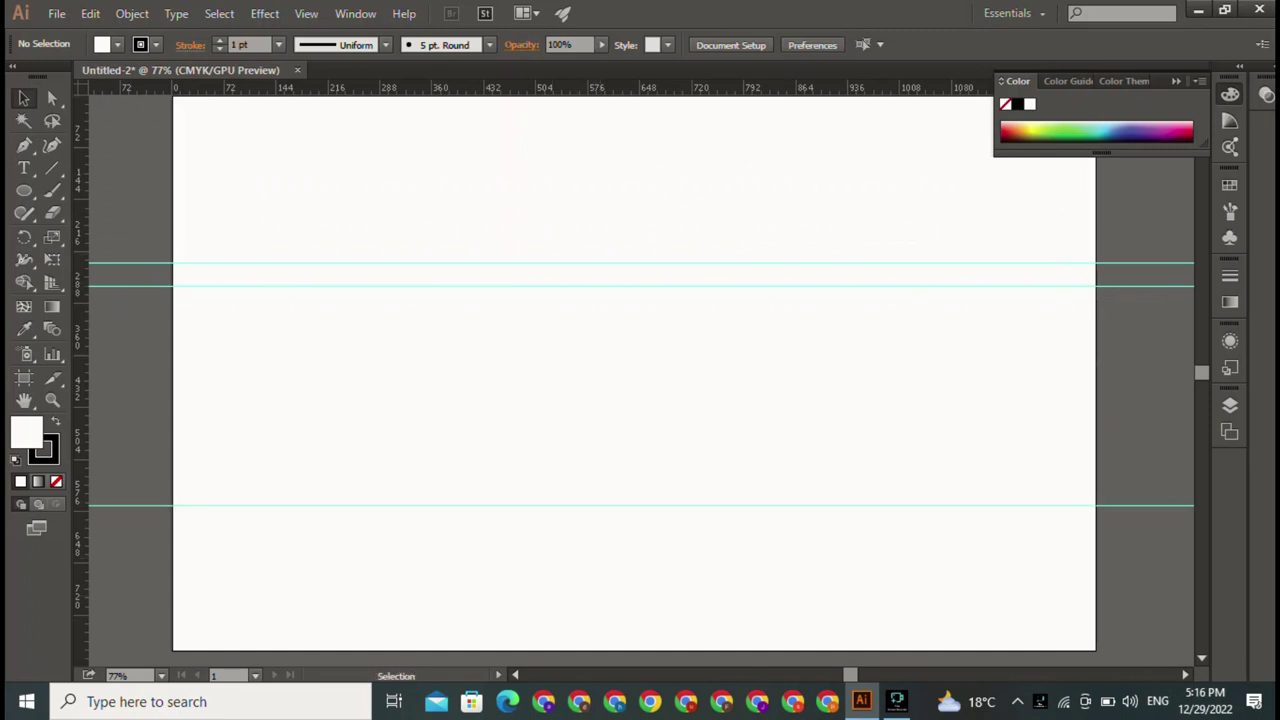
pyautogui.moveTo(80, 395); pyautogui.dragTo(464, 395)
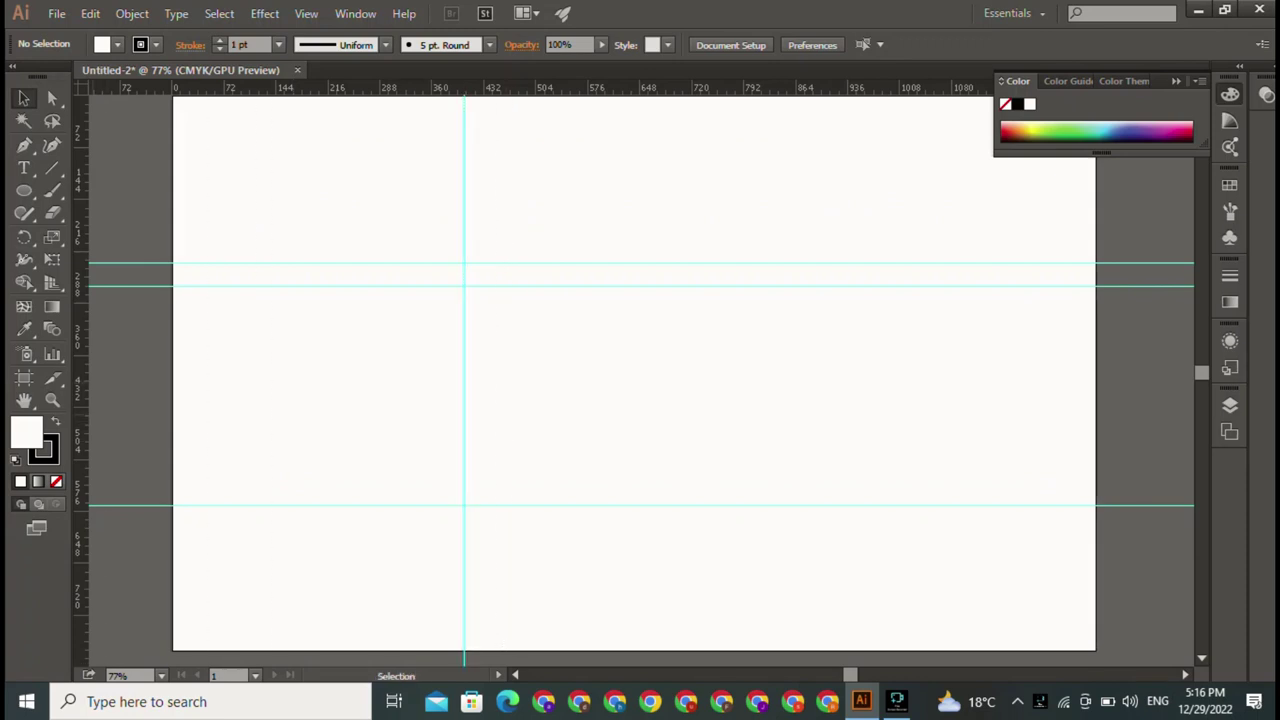
pyautogui.moveTo(80, 395); pyautogui.dragTo(881, 395)
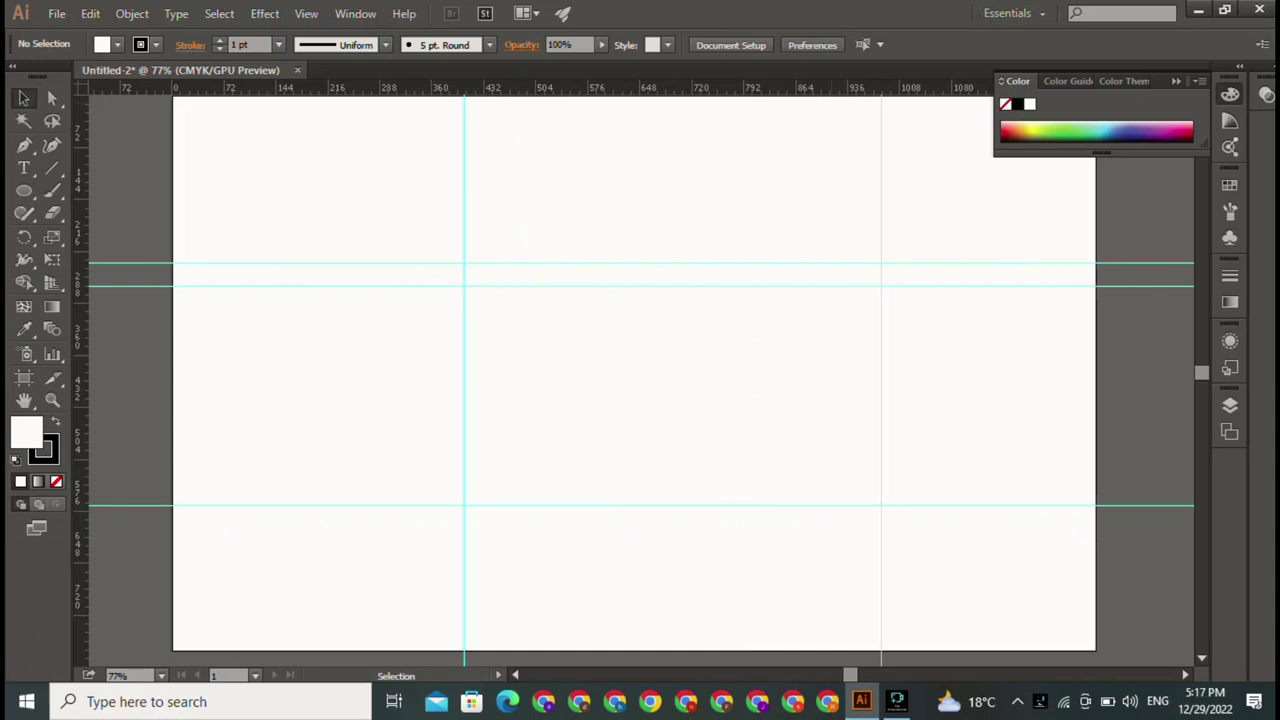
pyautogui.moveTo(500, 88); pyautogui.dragTo(500, 238)
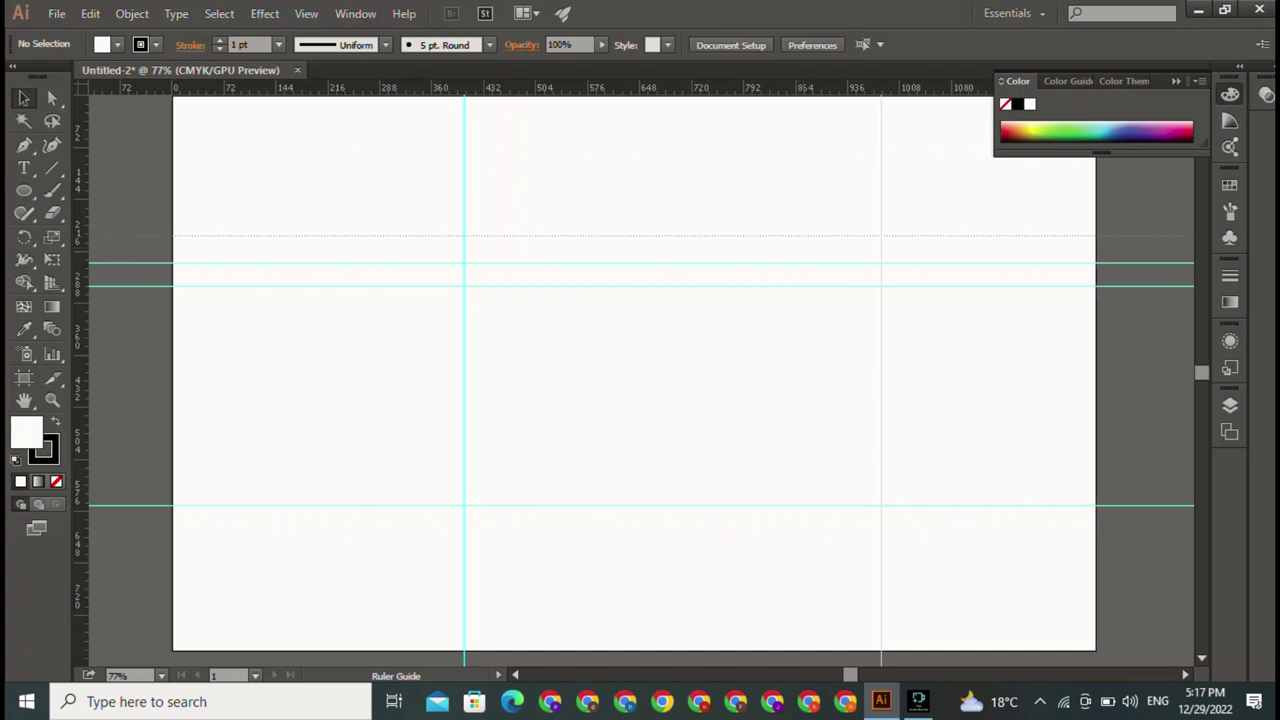
pyautogui.moveTo(500, 88); pyautogui.dragTo(500, 325)
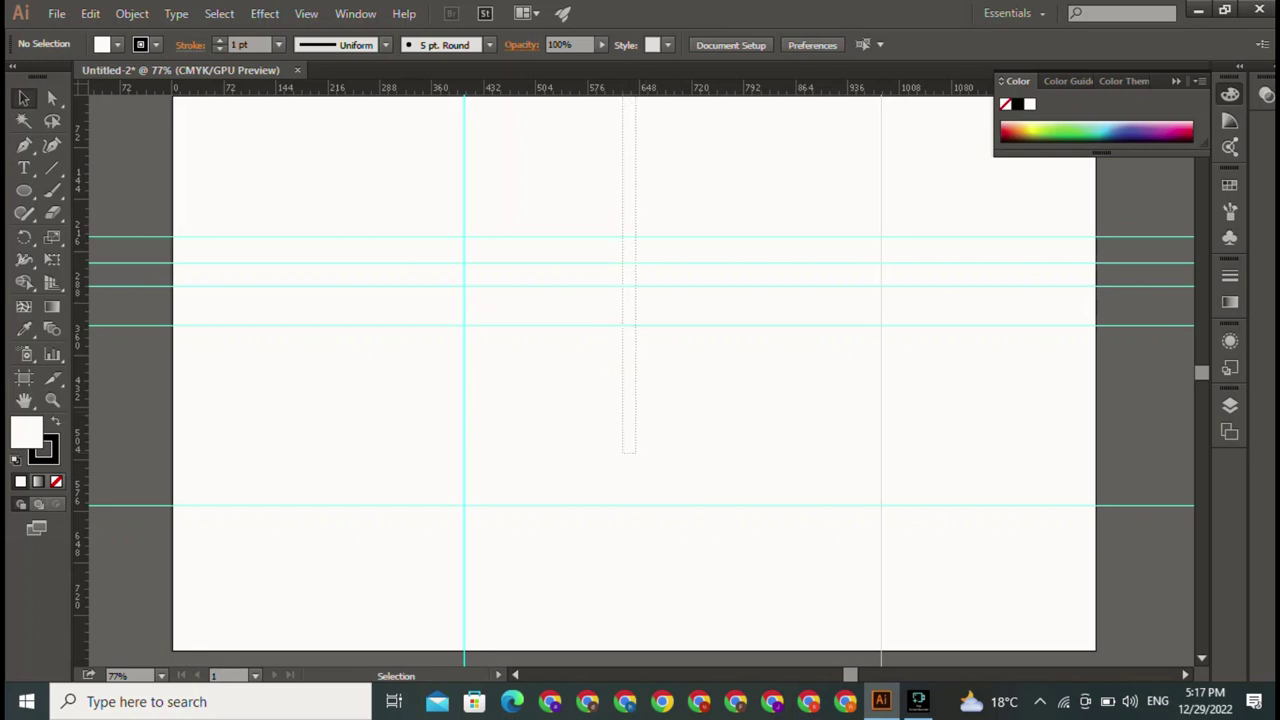
pyautogui.moveTo(630, 88); pyautogui.dragTo(800, 488)
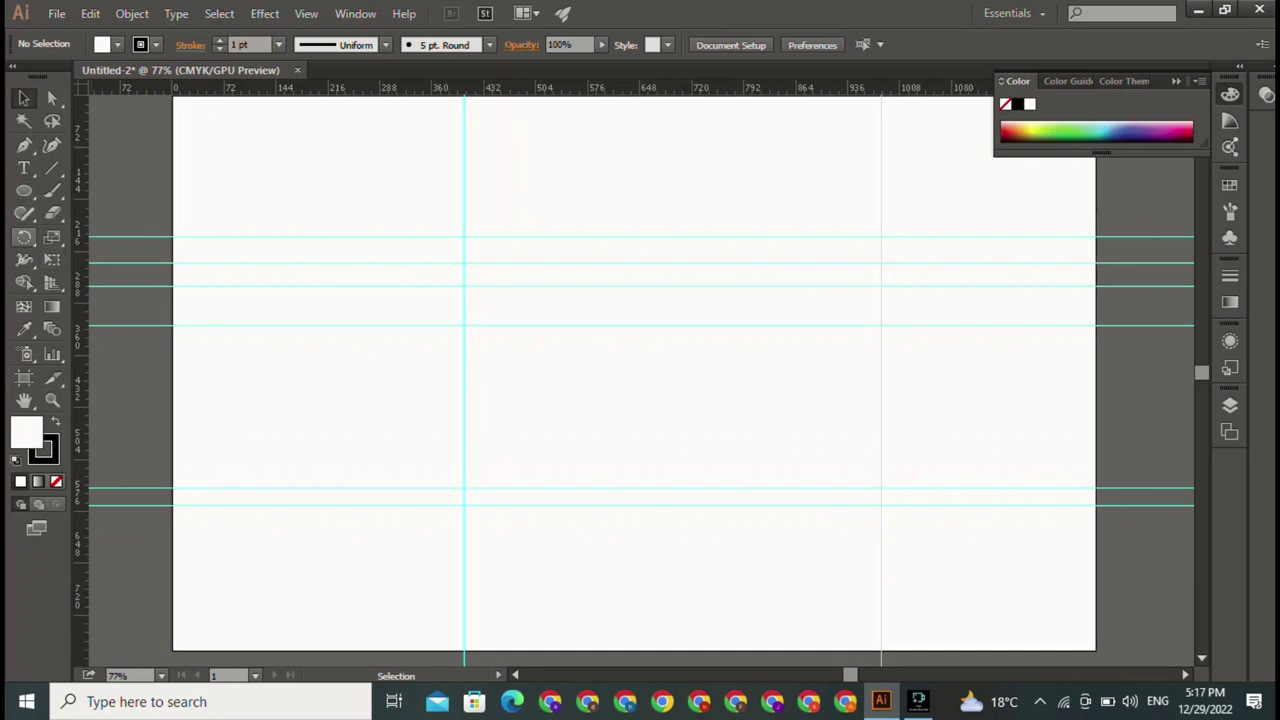
pyautogui.click(24, 145)
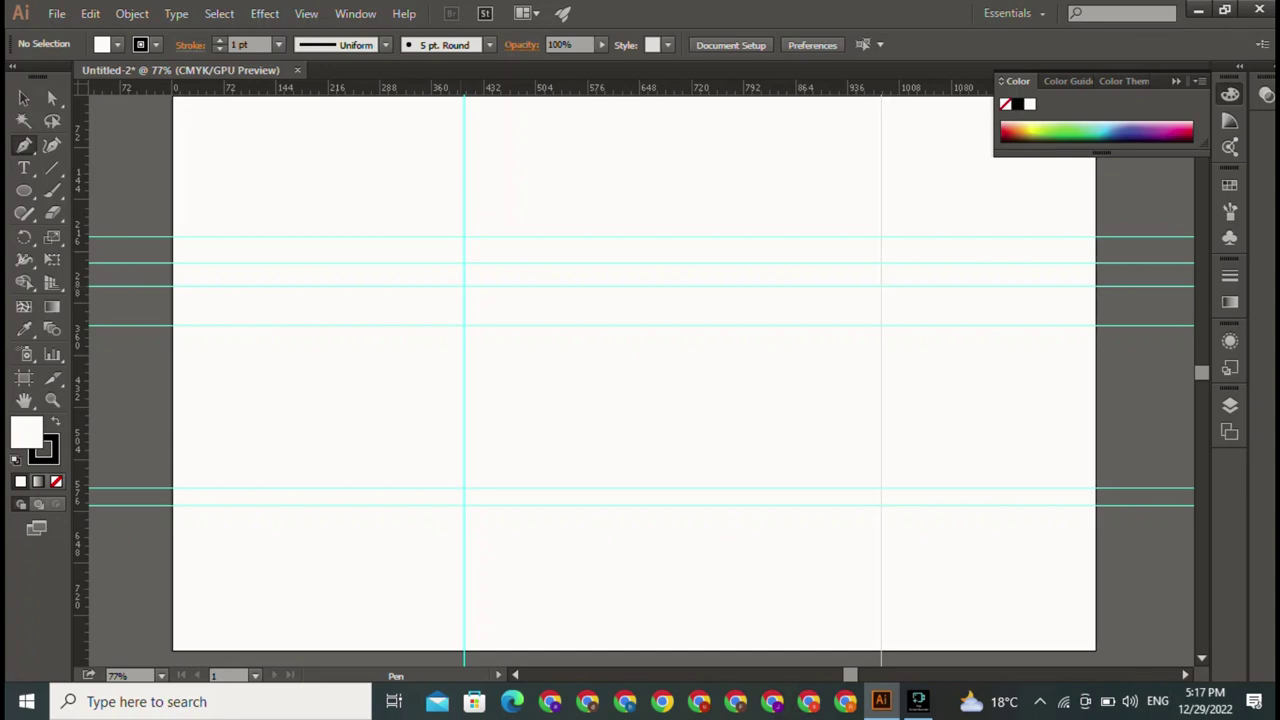
# Step: Zoom in and draw a short vertical Pen stroke on the left guide, undoing the extra segments
pyautogui.hotkey('ctrl', '=')
pyautogui.hotkey('ctrl', '=')
pyautogui.hotkey('ctrl', '=')
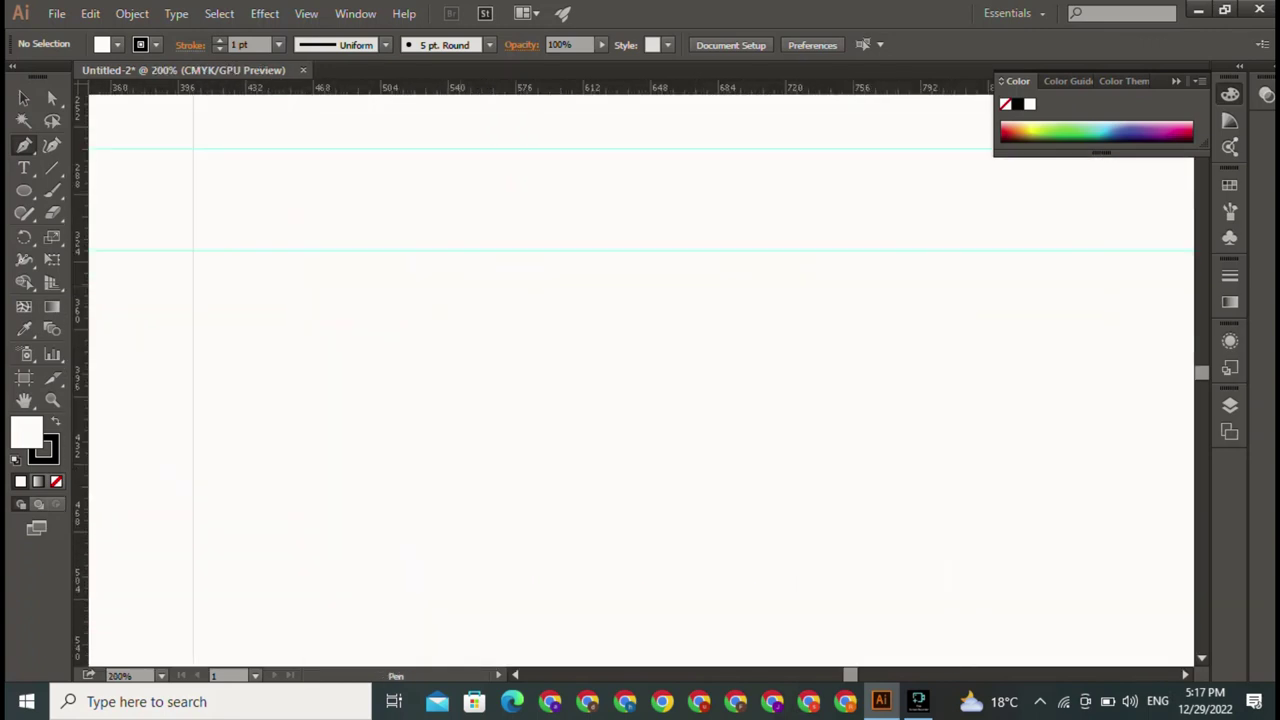
pyautogui.moveTo(640, 300); pyautogui.dragTo(785, 570)
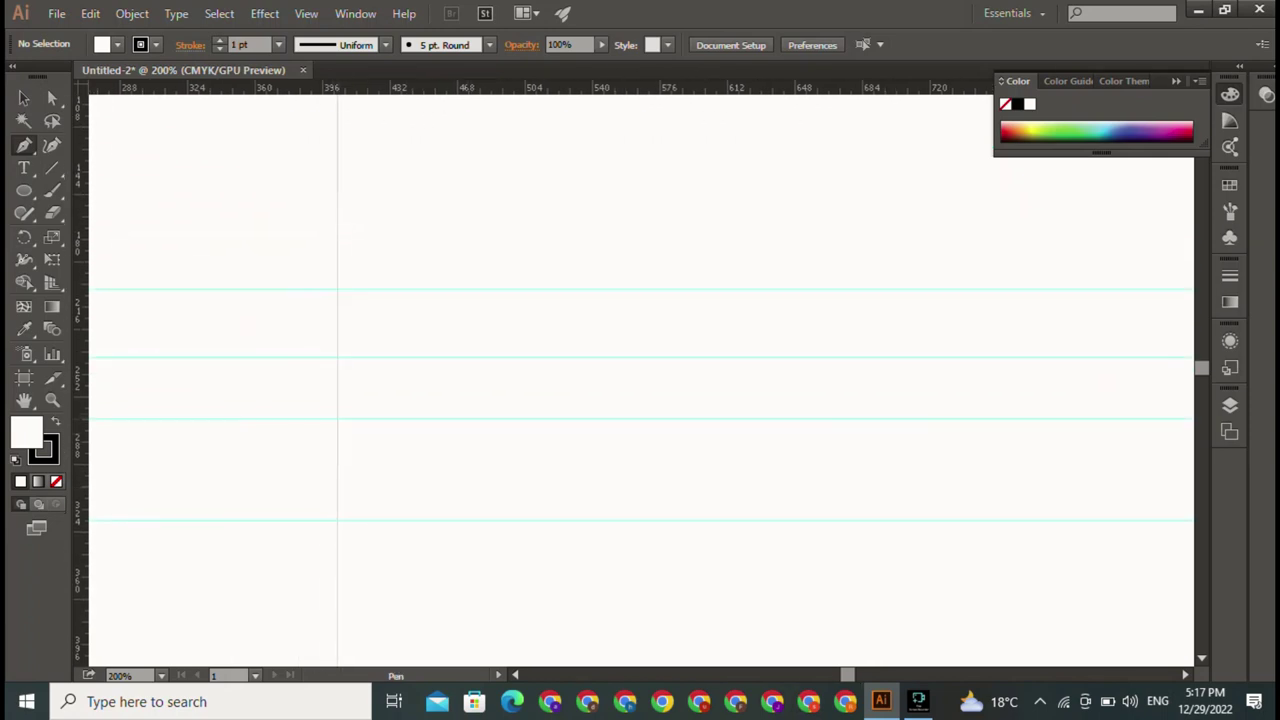
pyautogui.moveTo(338, 415); pyautogui.dragTo(338, 362)
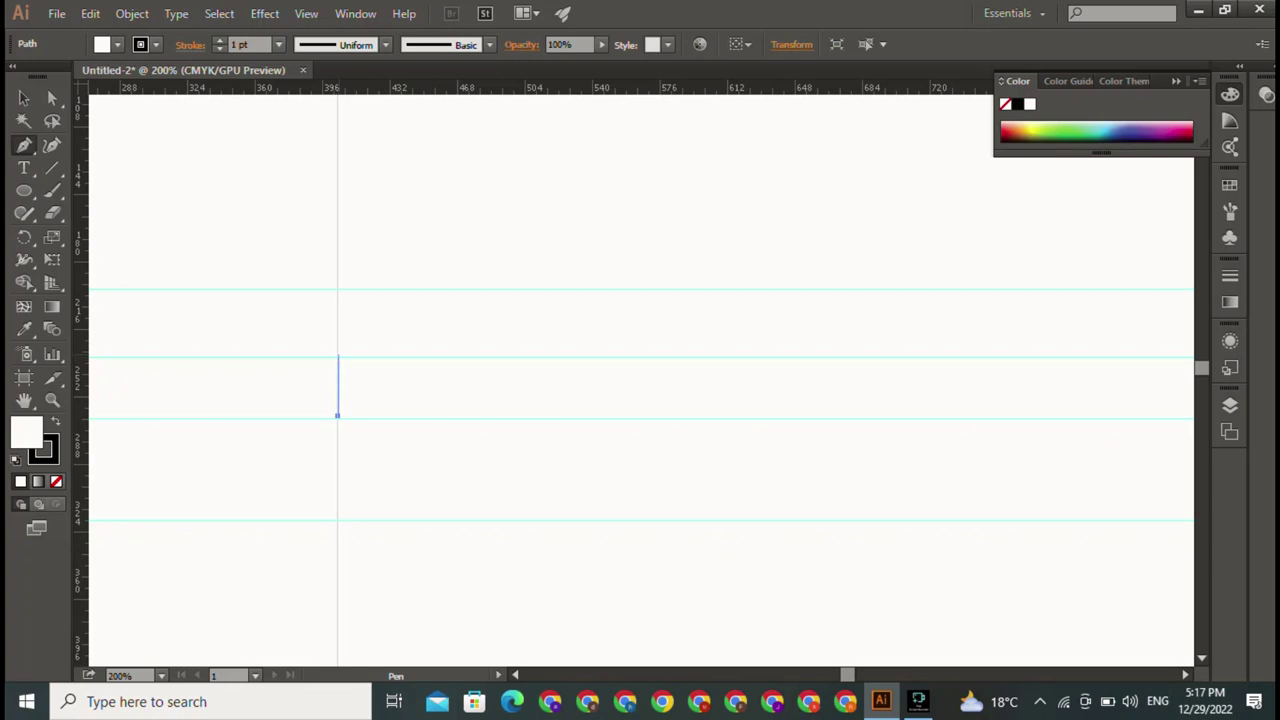
pyautogui.click(338, 358)
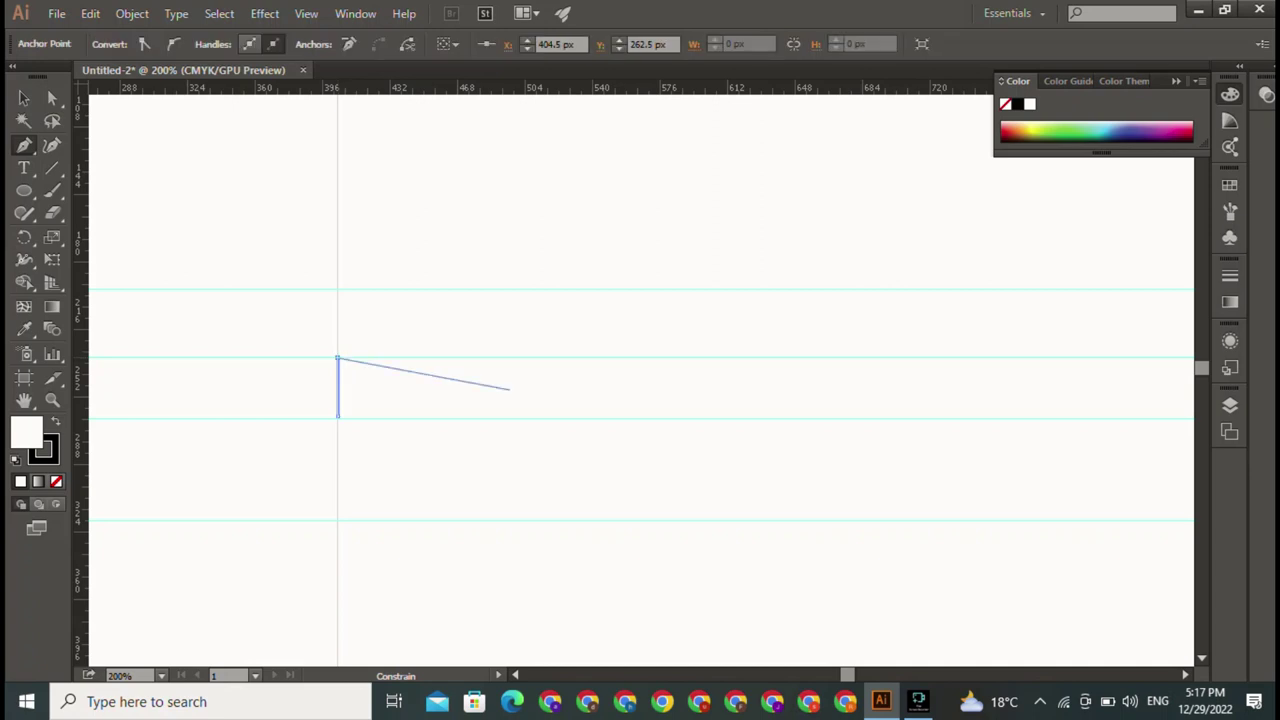
pyautogui.keyDown('shift'); pyautogui.click(883, 358); pyautogui.keyUp('shift')
pyautogui.keyDown('shift'); pyautogui.click(1181, 358); pyautogui.keyUp('shift')
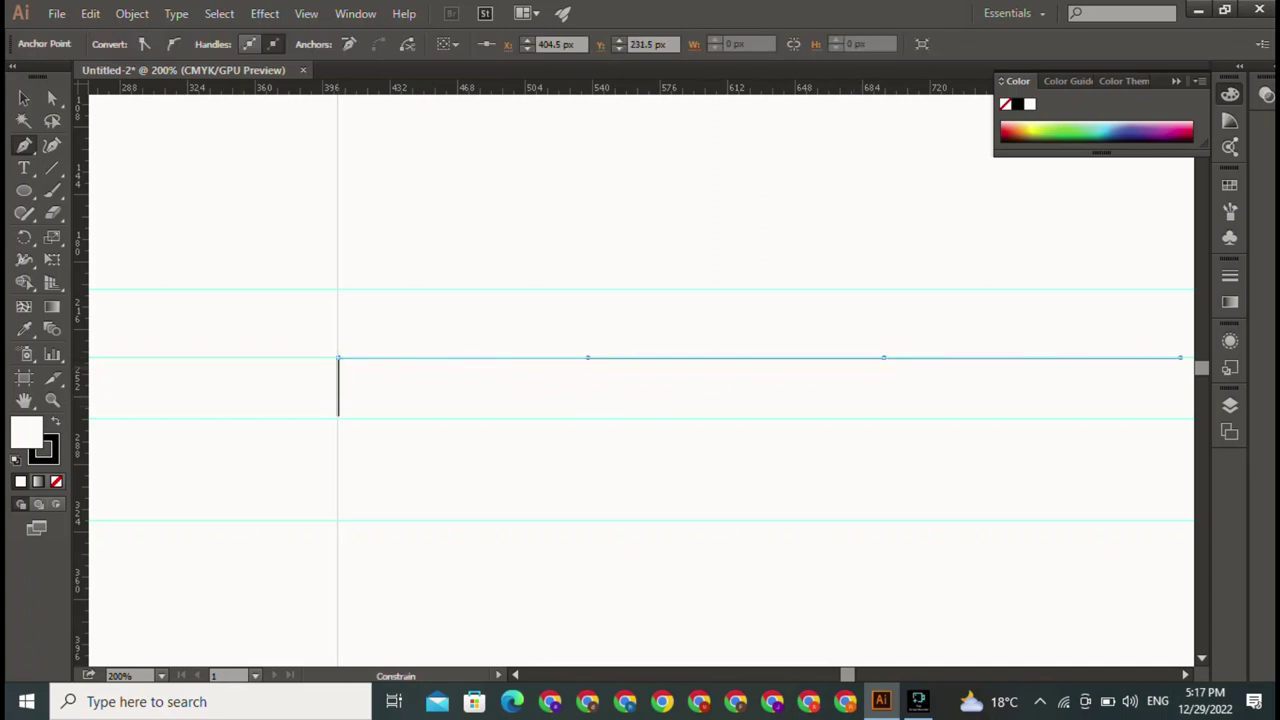
pyautogui.moveTo(883, 358); pyautogui.dragTo(948, 358)
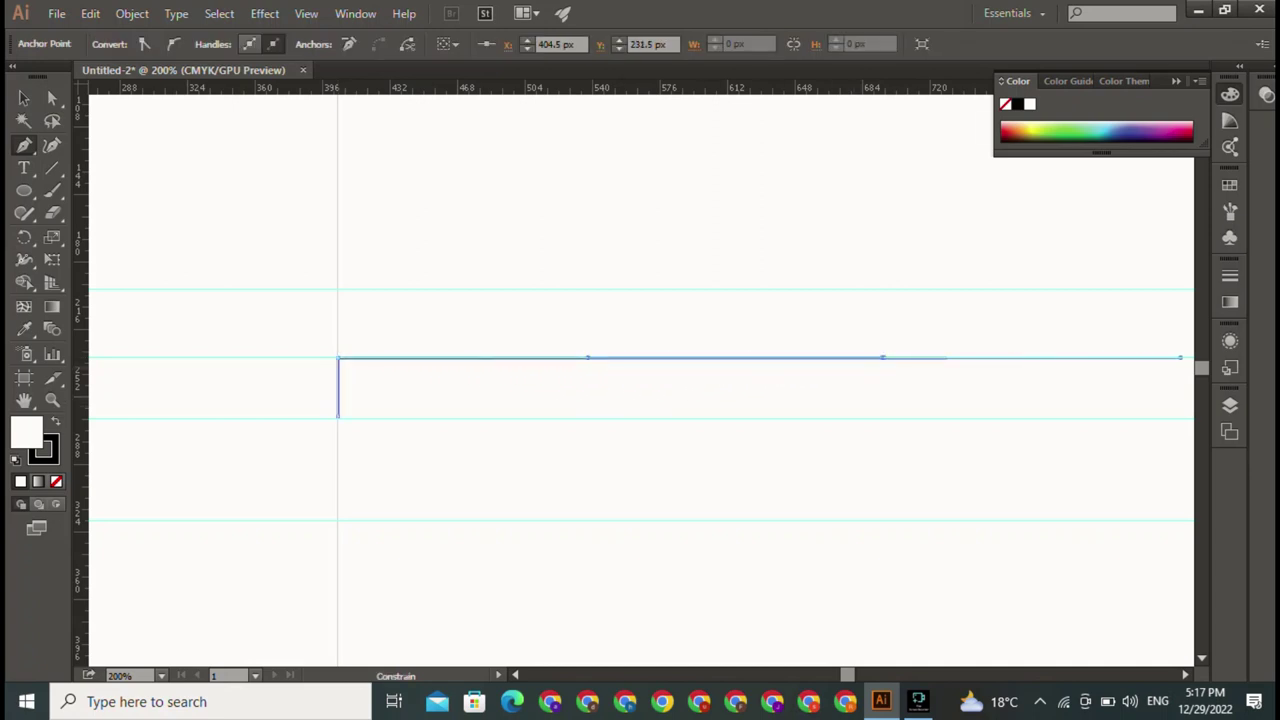
pyautogui.hotkey('ctrl', 'z')
pyautogui.hotkey('ctrl', 'z')
pyautogui.hotkey('ctrl', 'z')
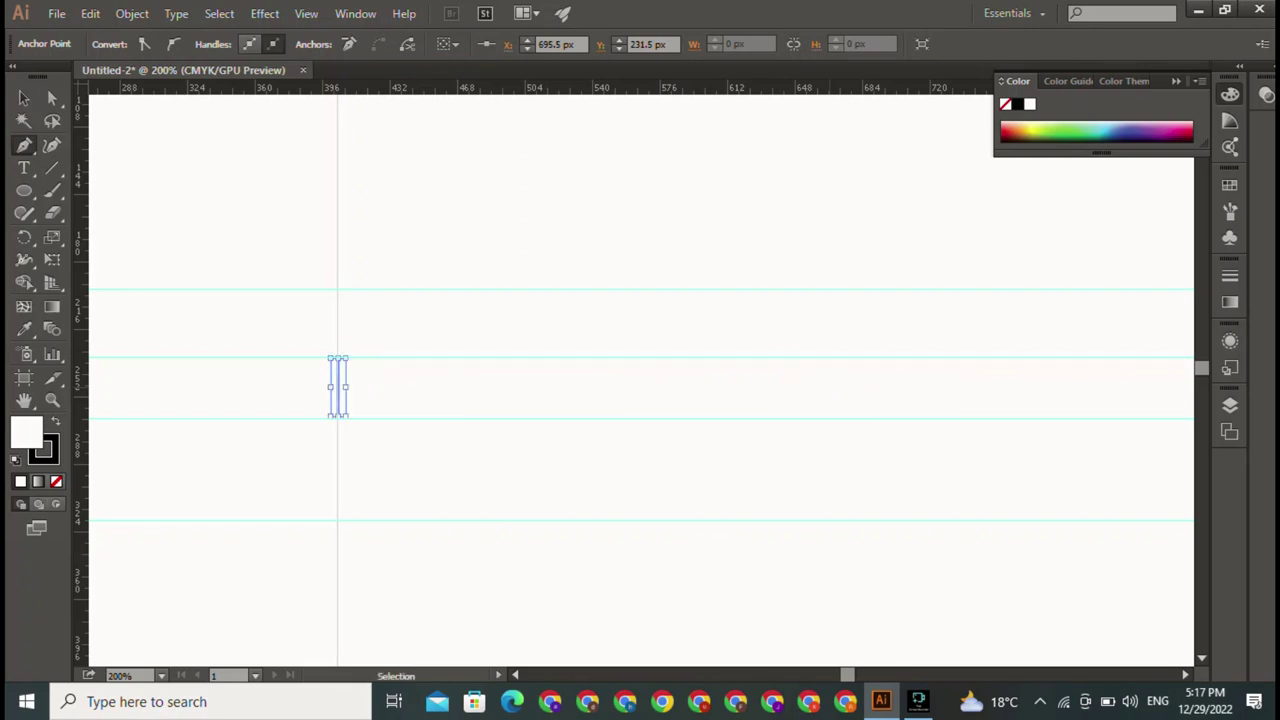
# Step: Pan across the artboard and back to the start of the path
pyautogui.hscroll(3, 640, 380)
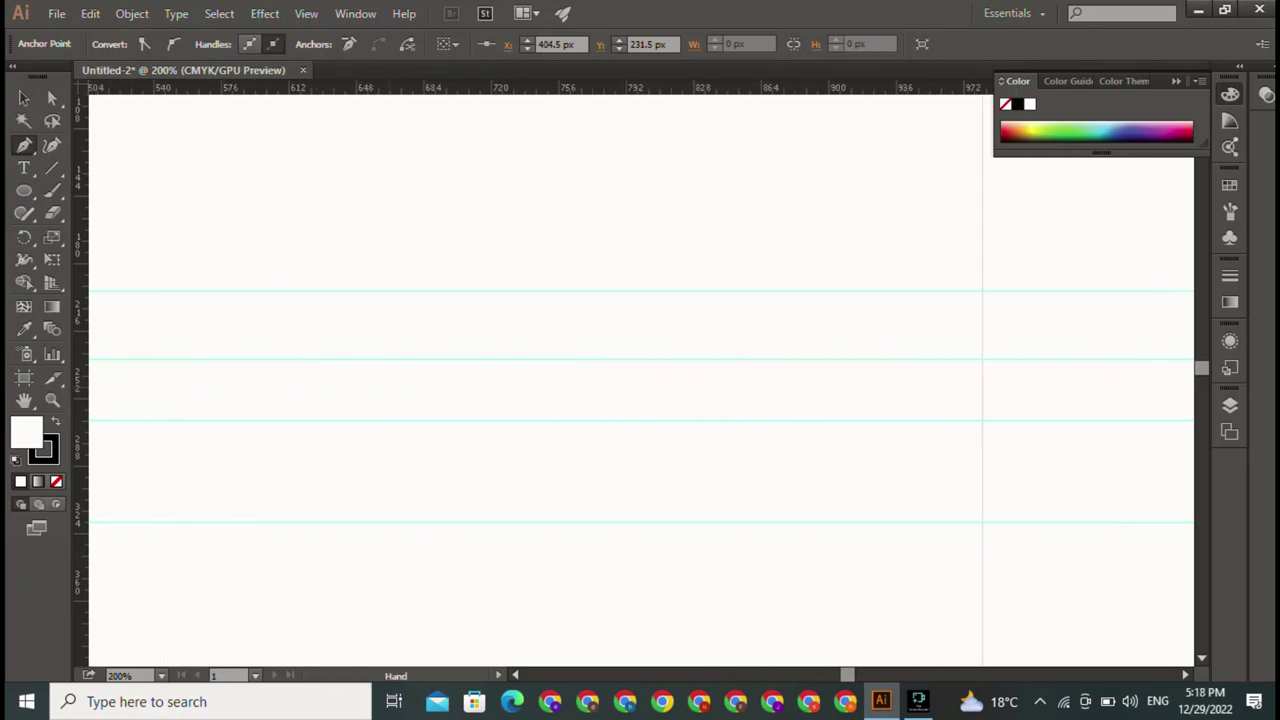
pyautogui.hscroll(3, 640, 380)
pyautogui.hscroll(3, 640, 380)
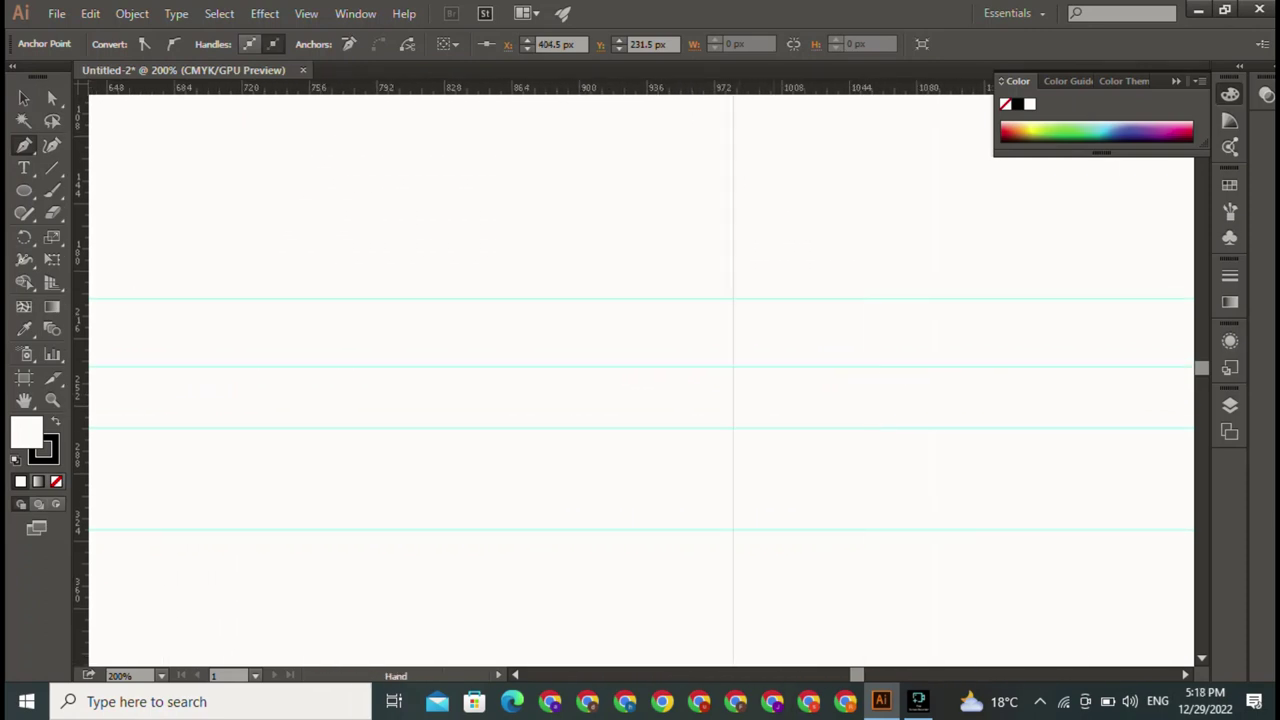
pyautogui.hscroll(2, 640, 380)
pyautogui.hscroll(-6, 640, 380)
pyautogui.scroll(1, 640, 380)
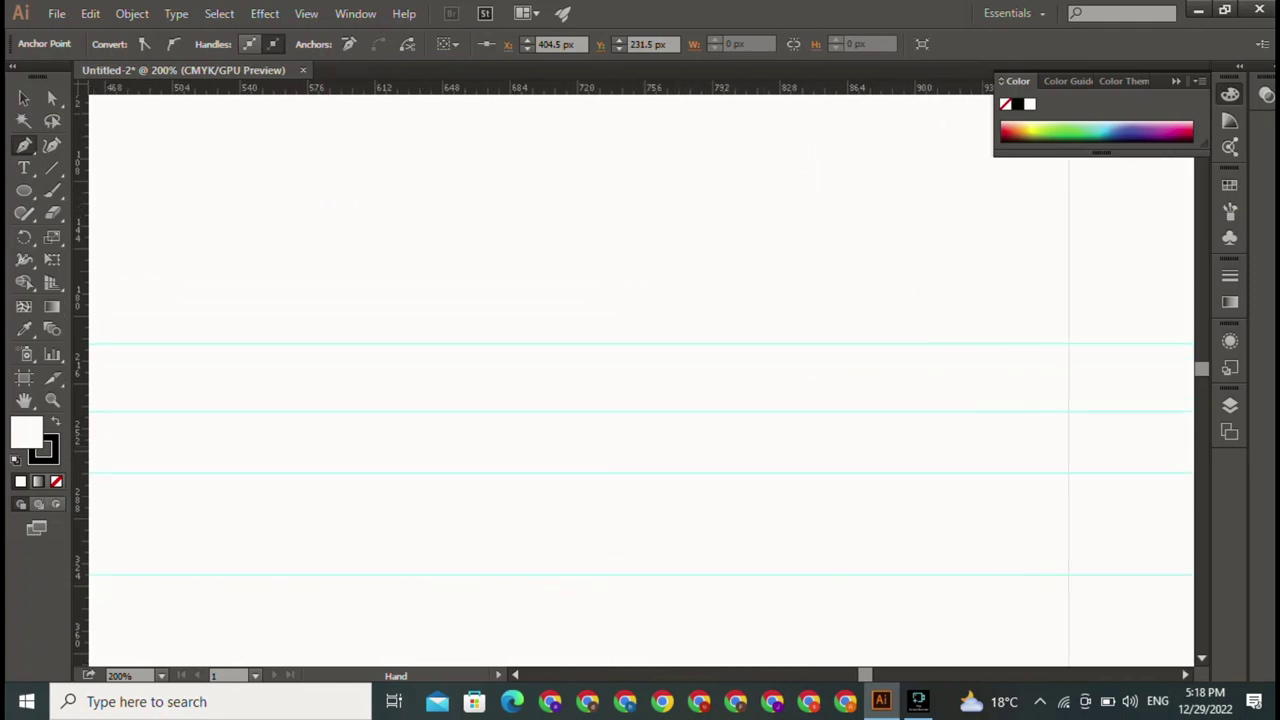
pyautogui.moveTo(635, 396); pyautogui.dragTo(888, 418)
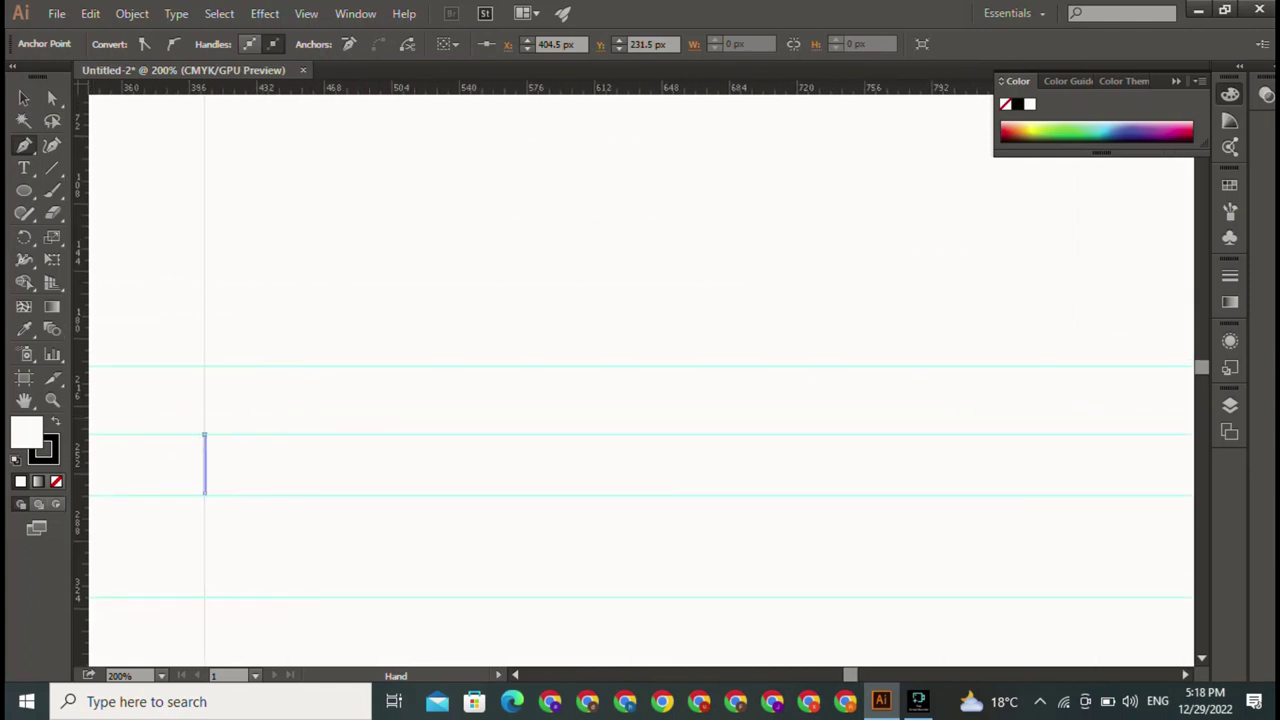
pyautogui.hscroll(-1, 640, 380)
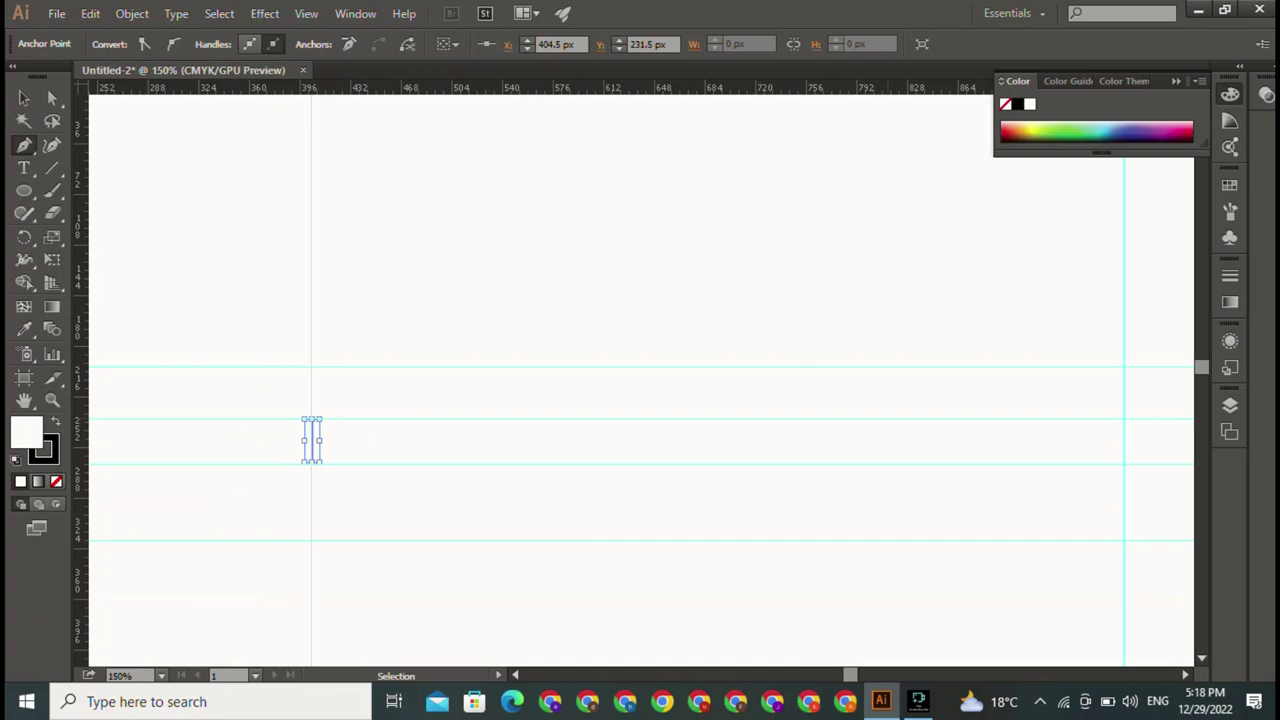
pyautogui.keyDown('alt'); pyautogui.scroll(-2, 529, 374); pyautogui.keyUp('alt')
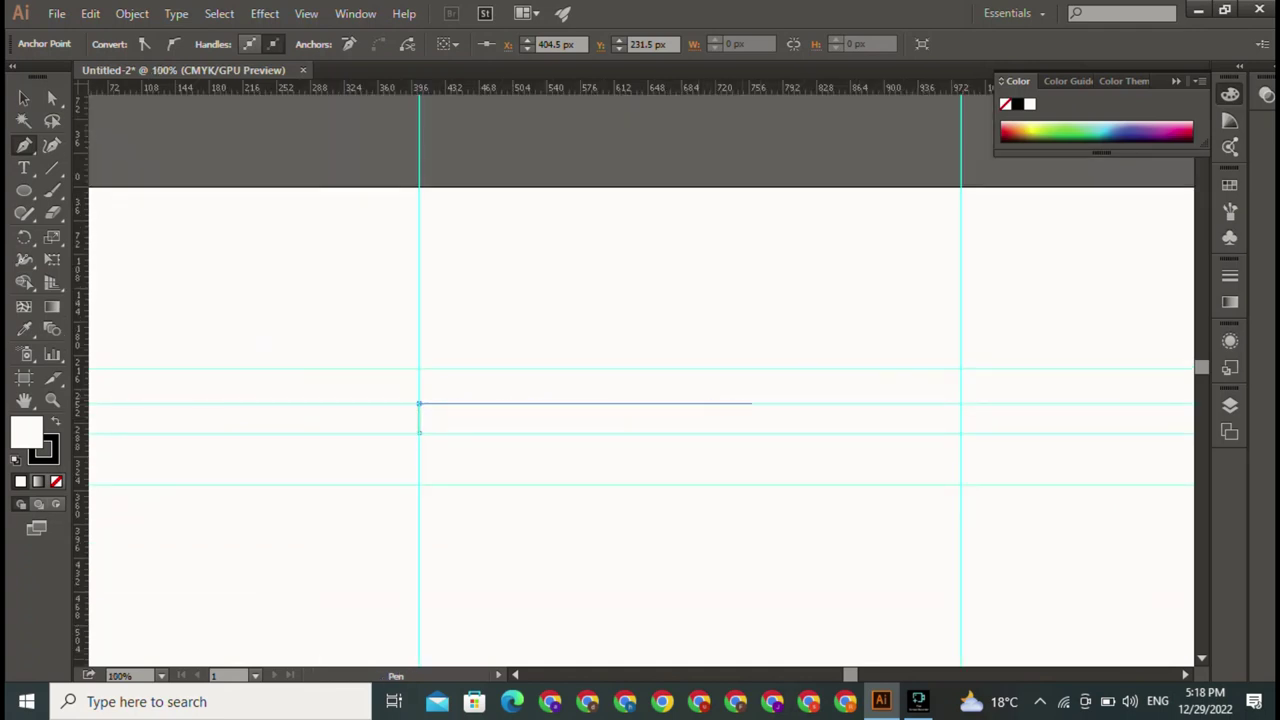
# Step: Continue the outline across the top with a raised viewfinder step, dropping down the right guide
pyautogui.click(782, 404)
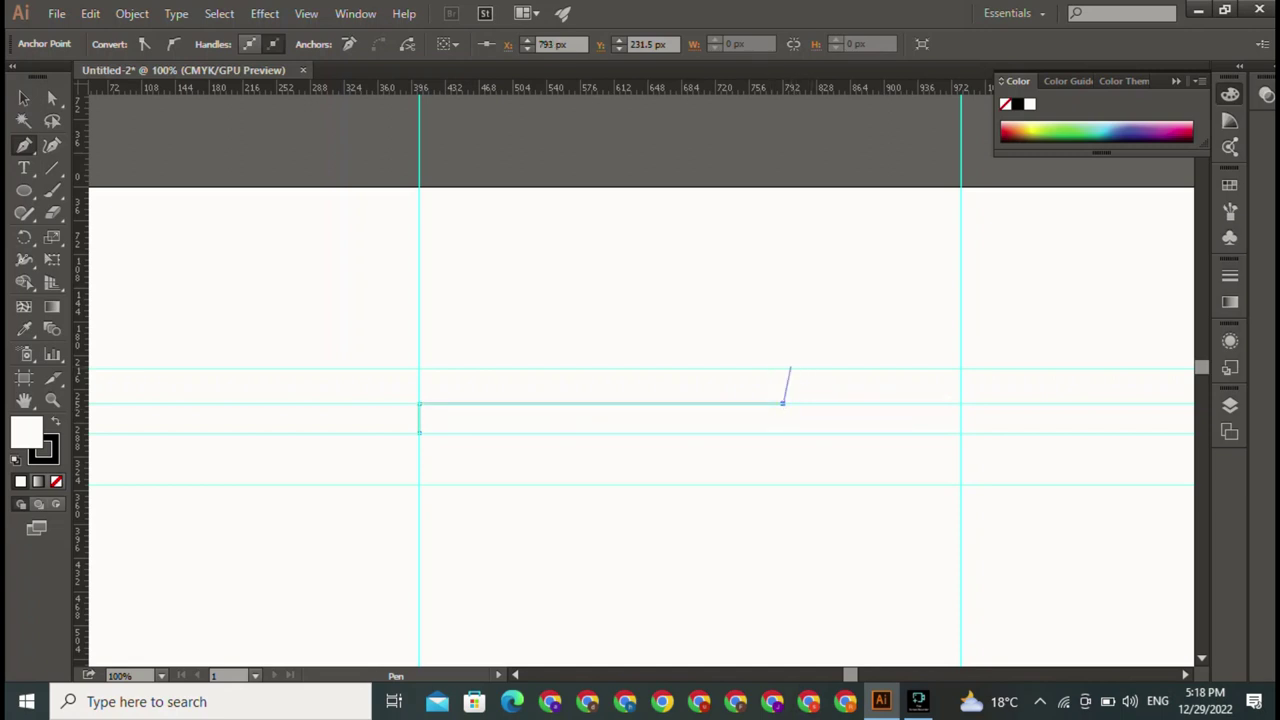
pyautogui.click(782, 383)
pyautogui.click(899, 383)
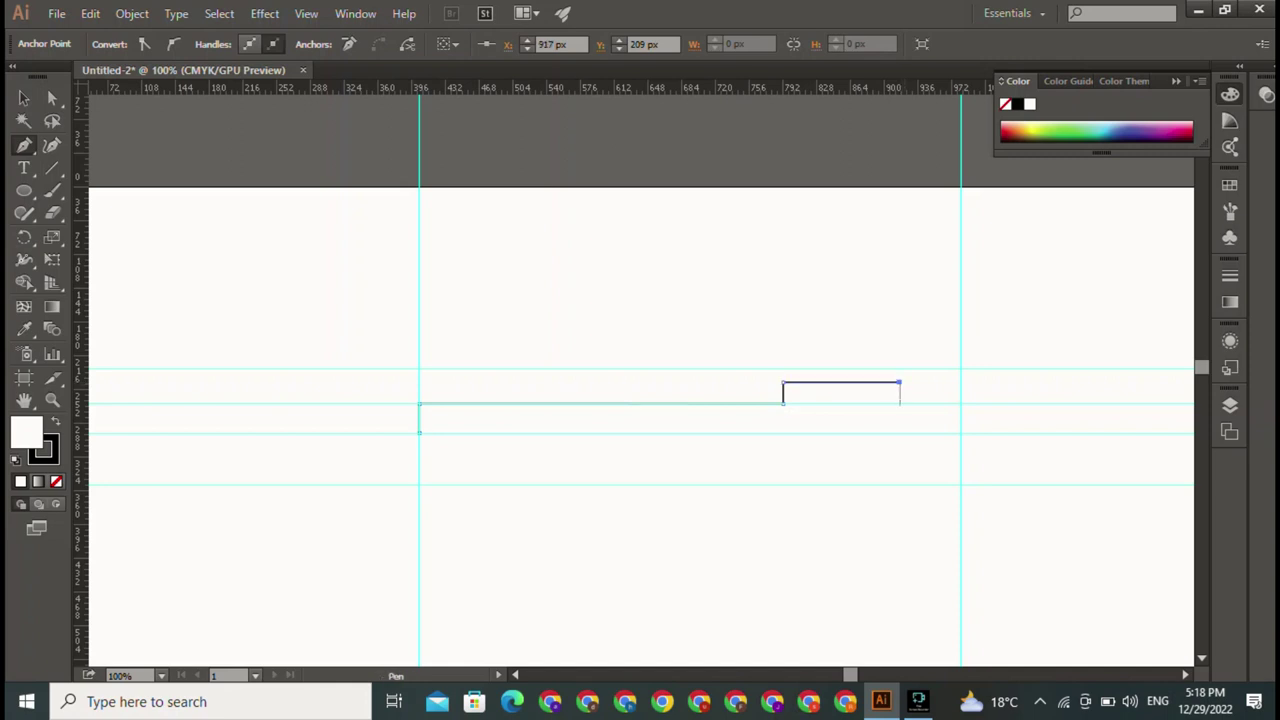
pyautogui.click(899, 404)
pyautogui.keyDown('shift'); pyautogui.click(960, 404); pyautogui.keyUp('shift')
pyautogui.click(960, 432)
pyautogui.press('v')
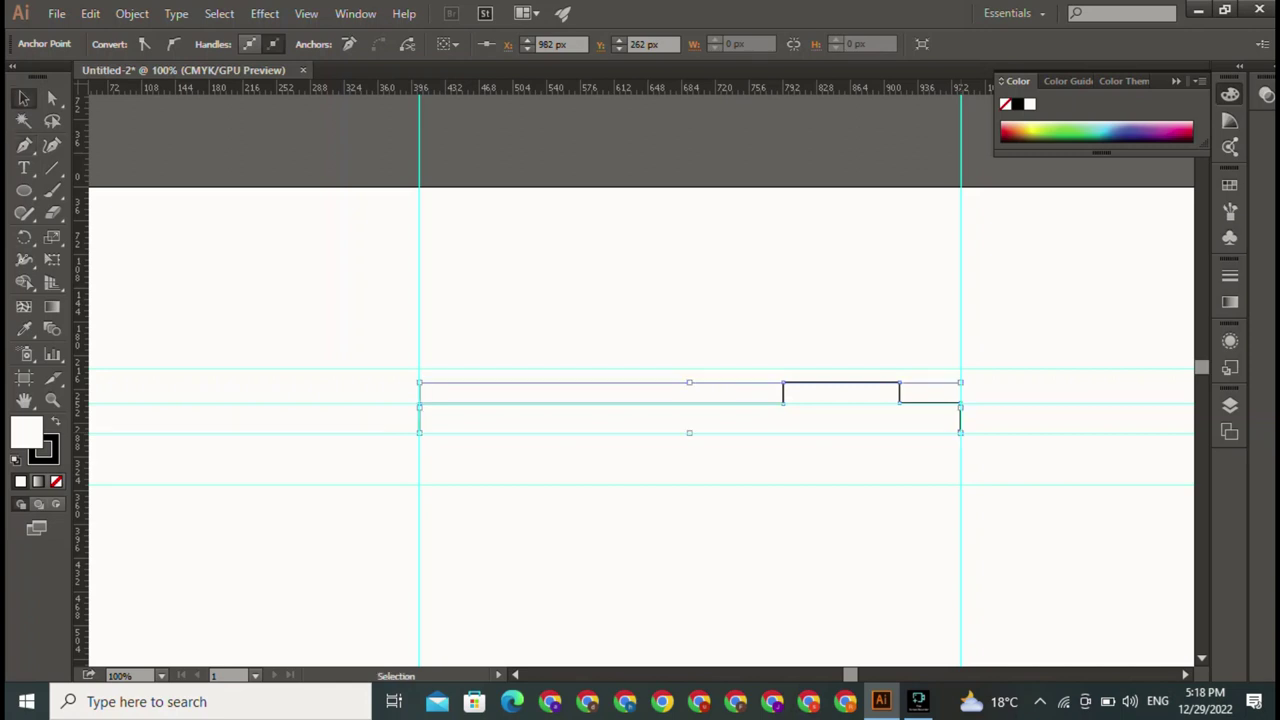
pyautogui.hotkey('ctrl', 'shift', 'a')
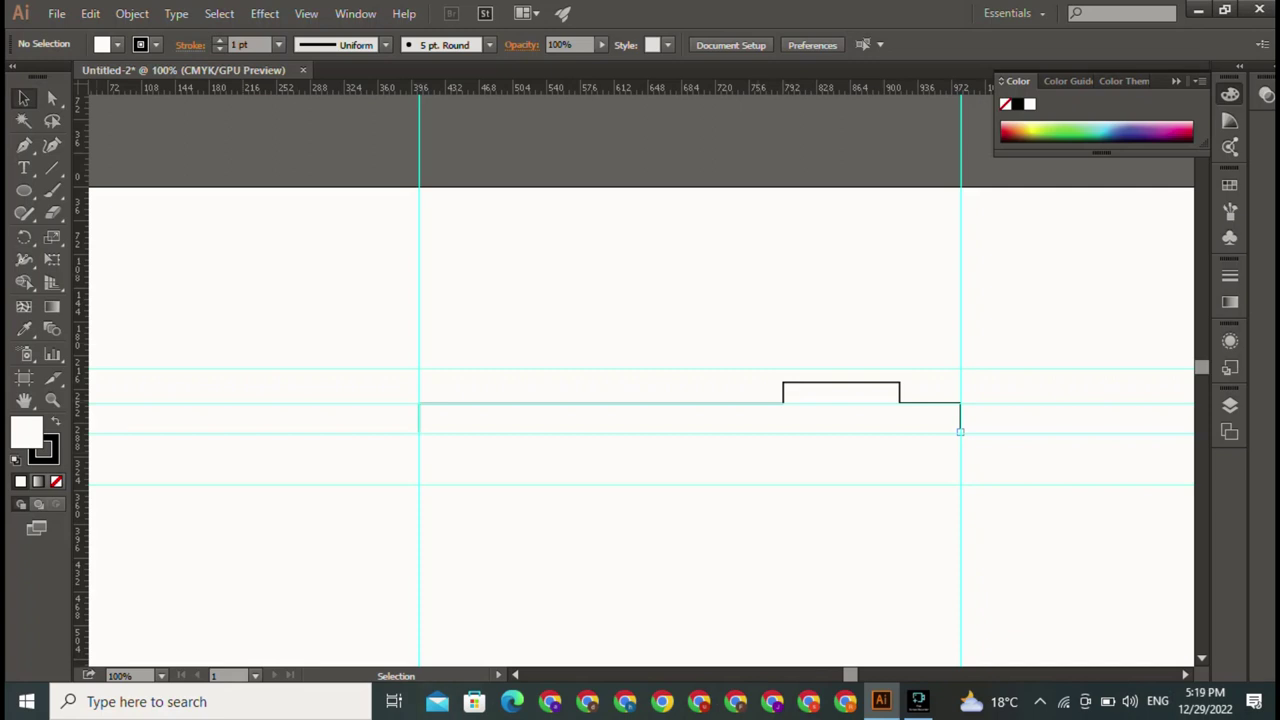
# Step: Draw a small circle at the upper left and a rectangle covering its lower half
pyautogui.press('l')
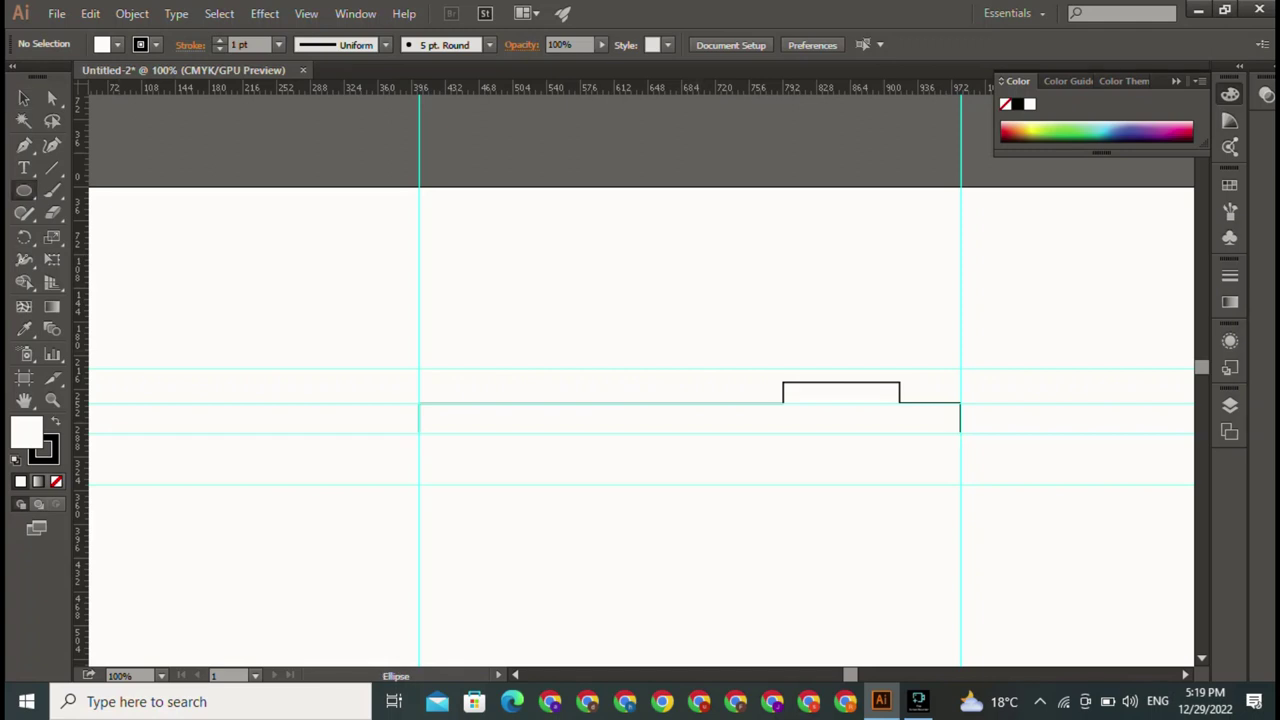
pyautogui.moveTo(258, 206); pyautogui.dragTo(304, 252)
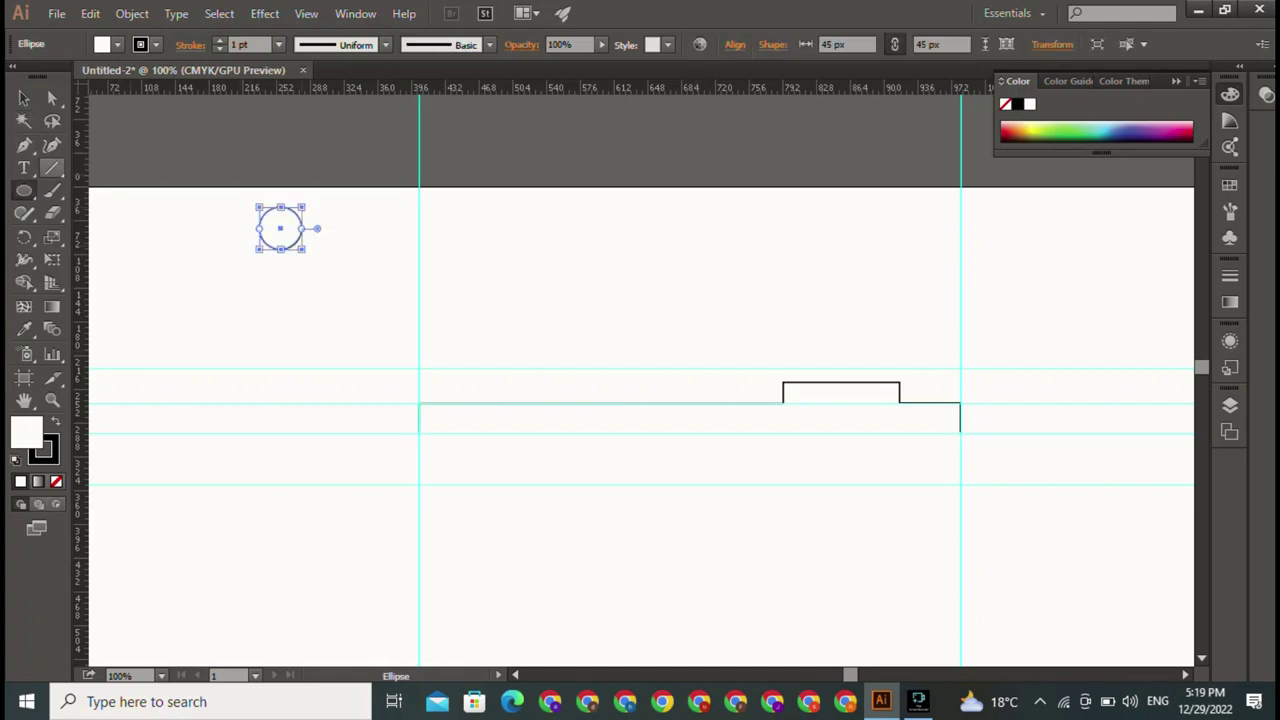
pyautogui.moveTo(24, 190); pyautogui.dragTo(100, 190)
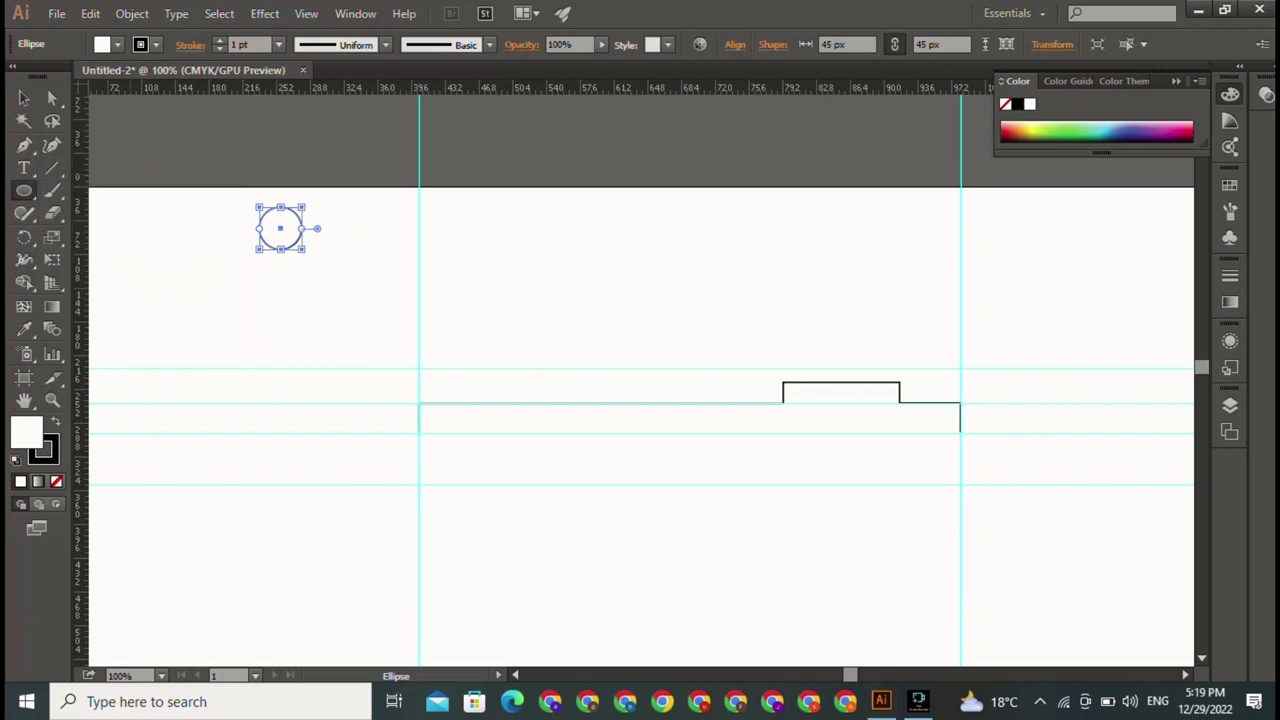
pyautogui.moveTo(225, 233); pyautogui.dragTo(329, 261)
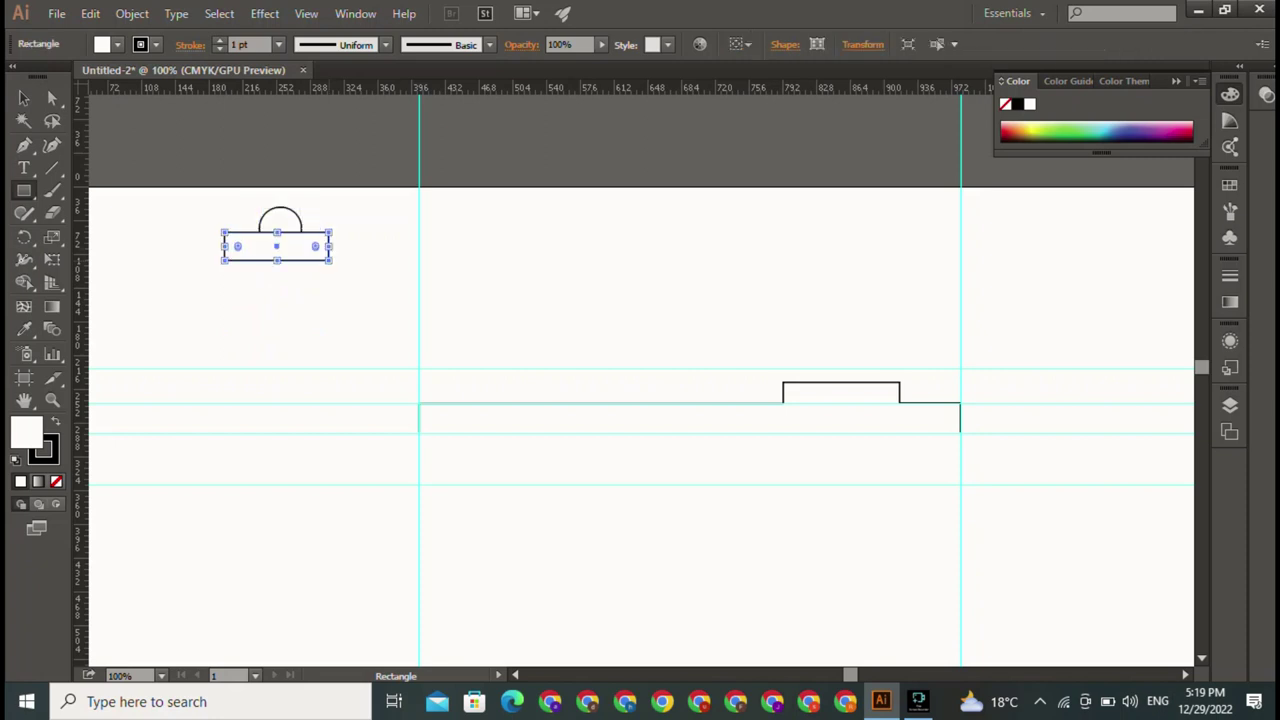
pyautogui.moveTo(225, 233)
pyautogui.mouseDown()
pyautogui.moveTo(329, 261)
pyautogui.moveTo(329, 228)
pyautogui.mouseUp()
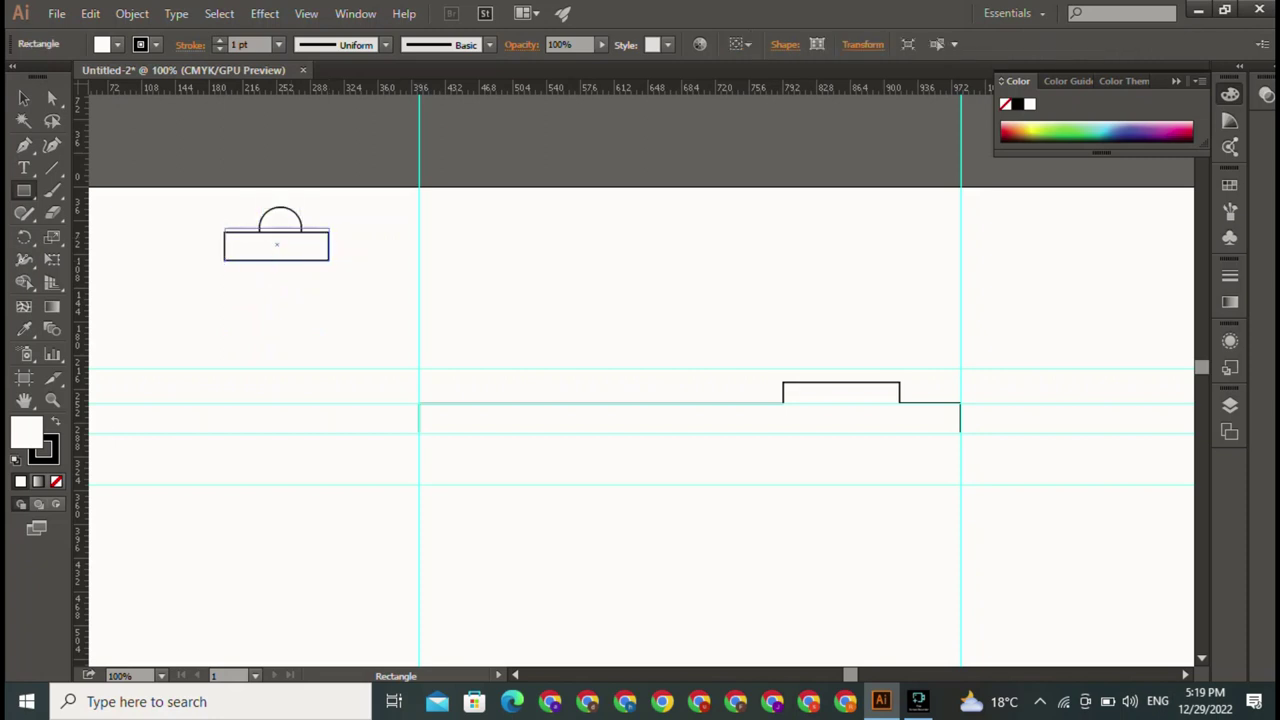
# Step: Select both shapes and remove the rectangle and lower half with Shape Builder
pyautogui.press('v')
pyautogui.hotkey('ctrl', 'shift', 'a')
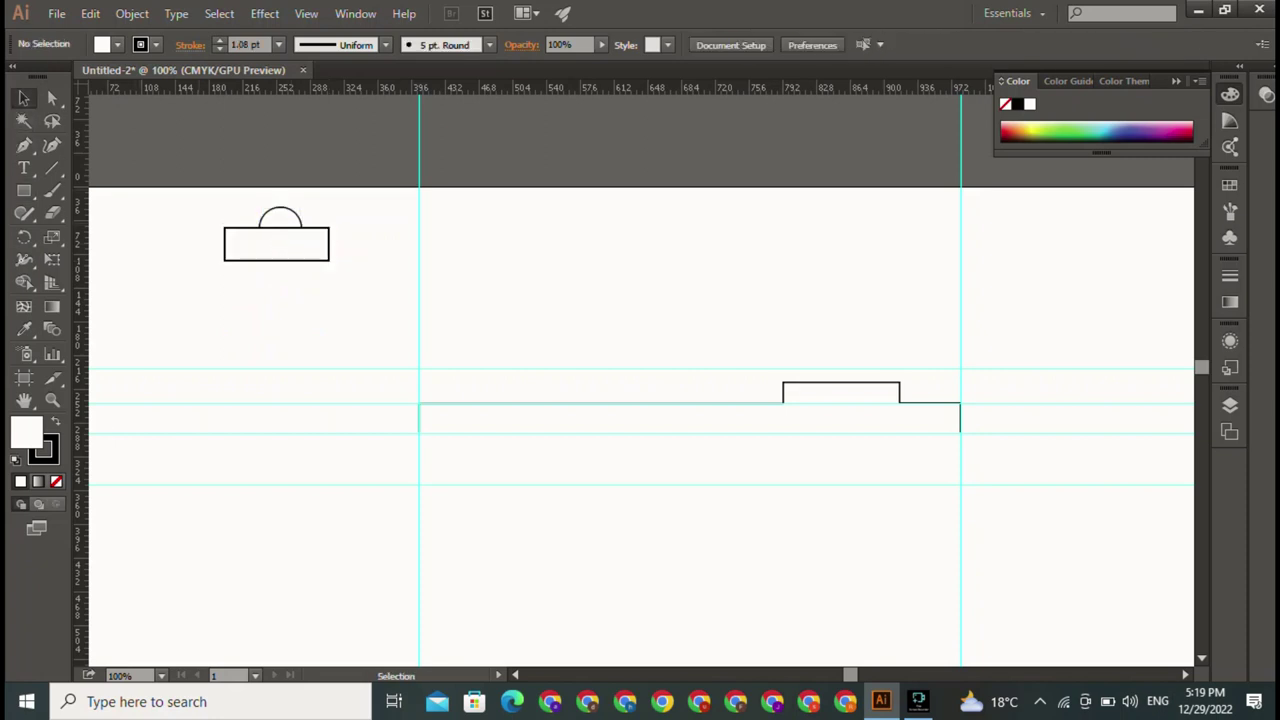
pyautogui.moveTo(221, 191); pyautogui.dragTo(330, 269)
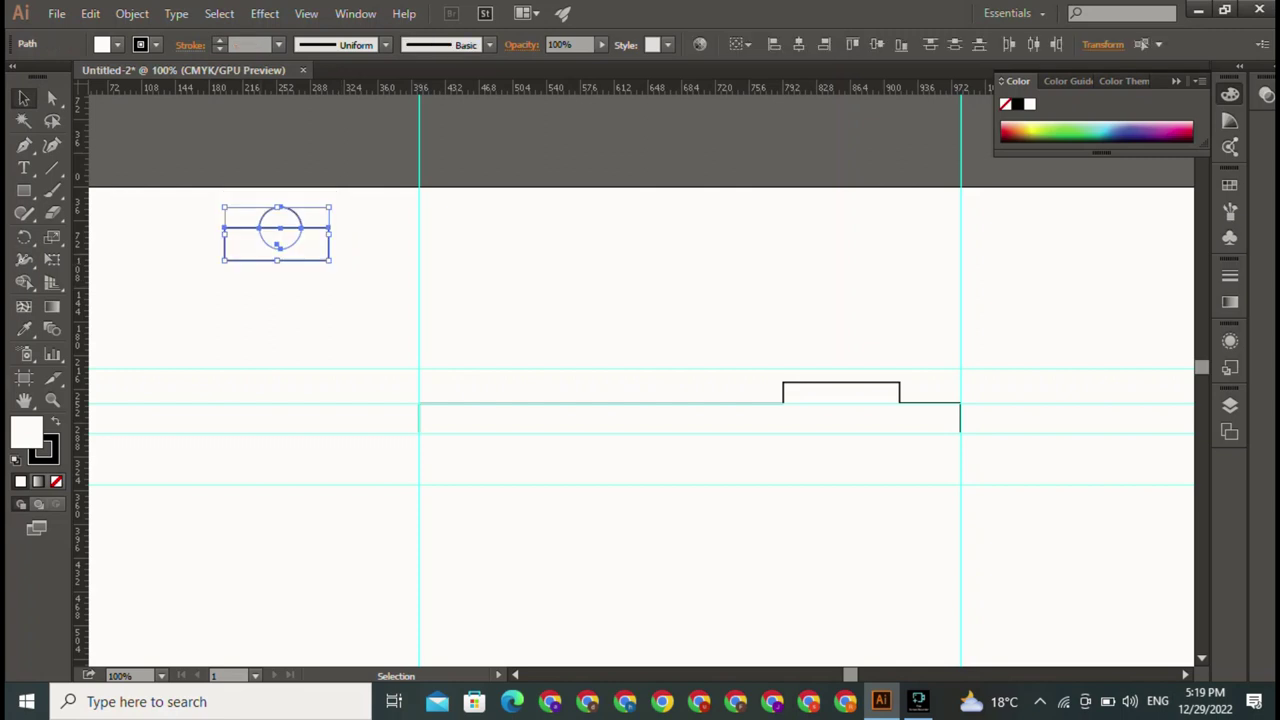
pyautogui.click(24, 282)
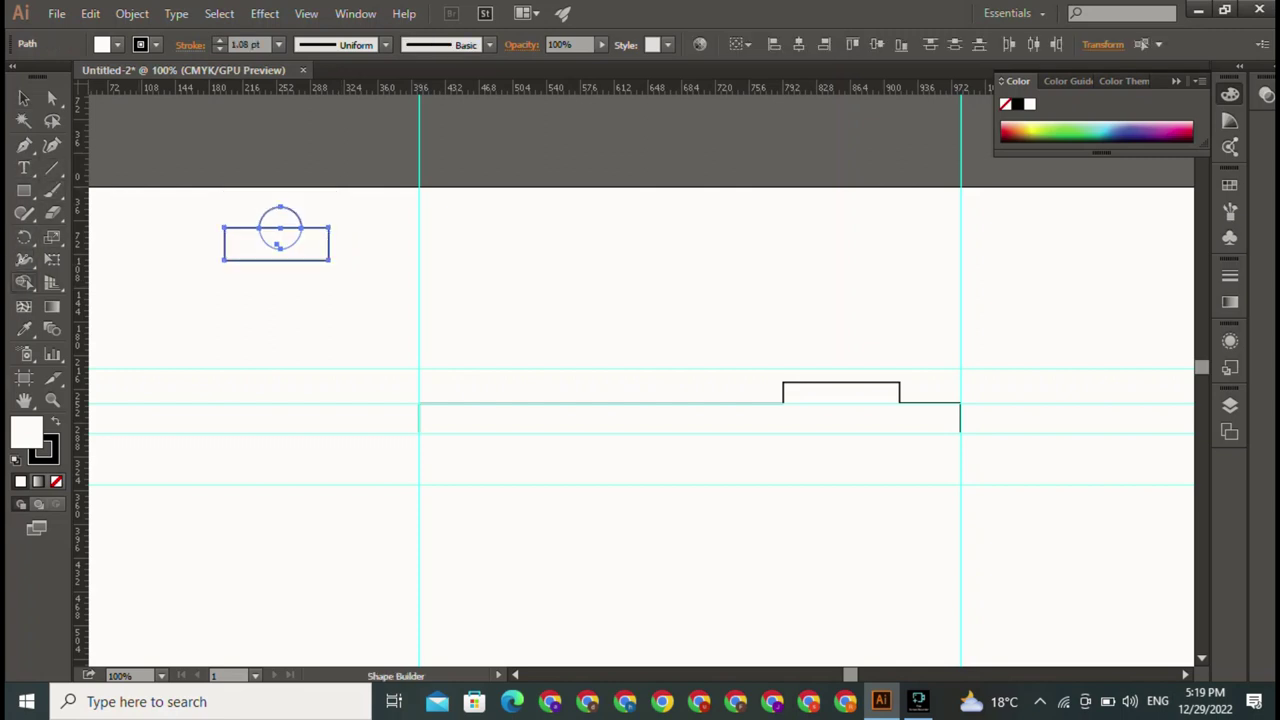
pyautogui.moveTo(310, 300); pyautogui.dragTo(280, 240)
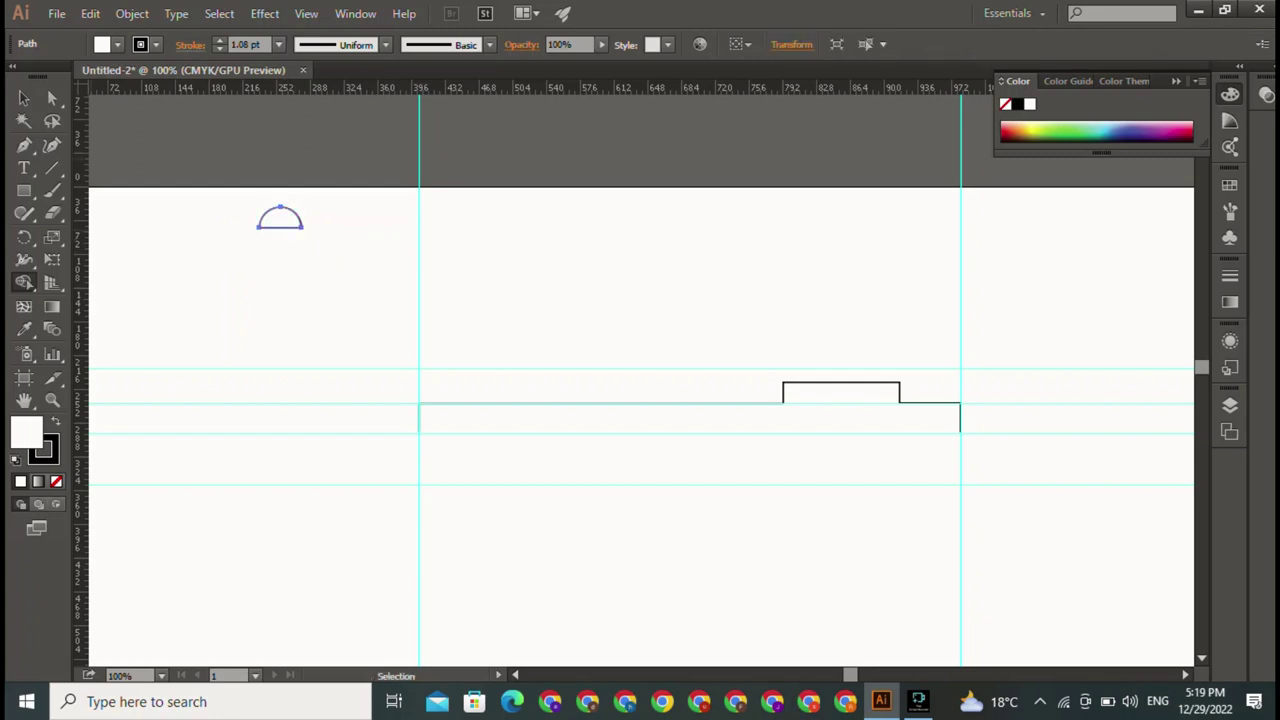
pyautogui.press('v')
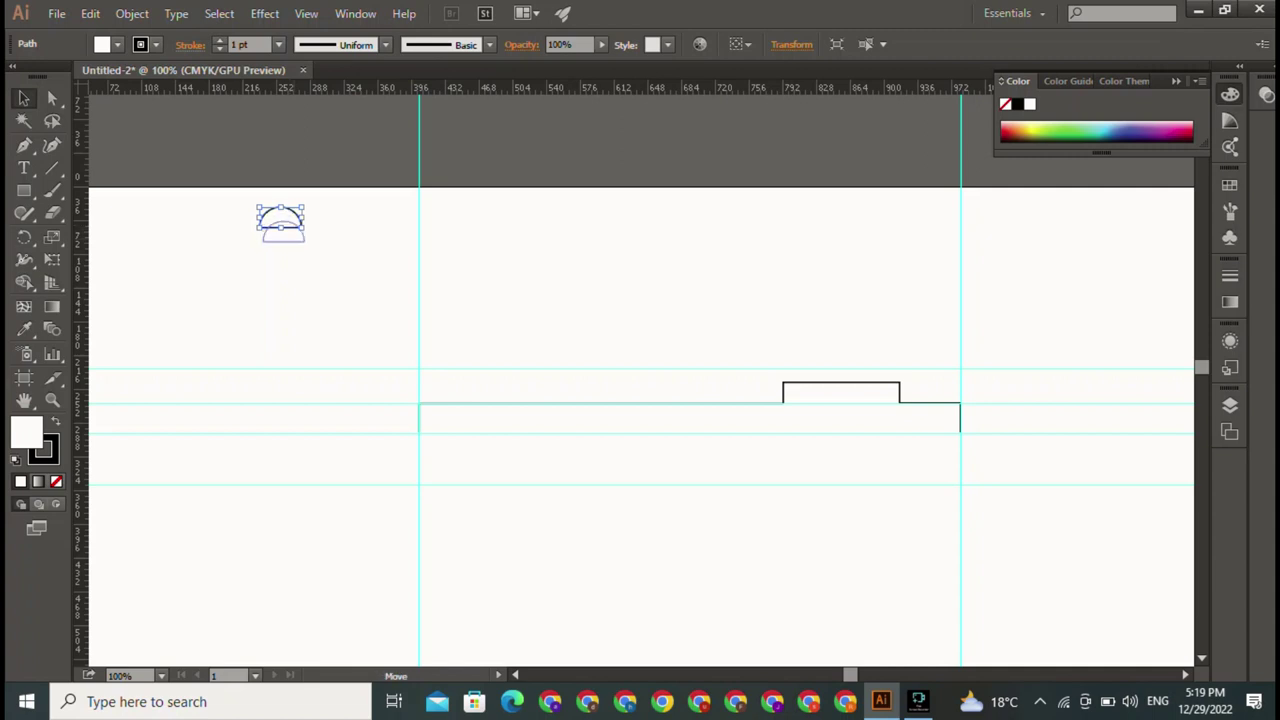
# Step: Move the semicircle onto the camera's top edge beside the raised step
pyautogui.moveTo(280, 222)
pyautogui.mouseDown()
pyautogui.moveTo(745, 405)
pyautogui.moveTo(608, 272)
pyautogui.moveTo(620, 276)
pyautogui.mouseUp()
pyautogui.moveTo(601, 268); pyautogui.dragTo(750, 398)
pyautogui.moveTo(750, 398); pyautogui.dragTo(737, 396)
# Step: Draw a small 50 px-wide flat rectangle near the top edge's left end and nudge it right
pyautogui.press('m')
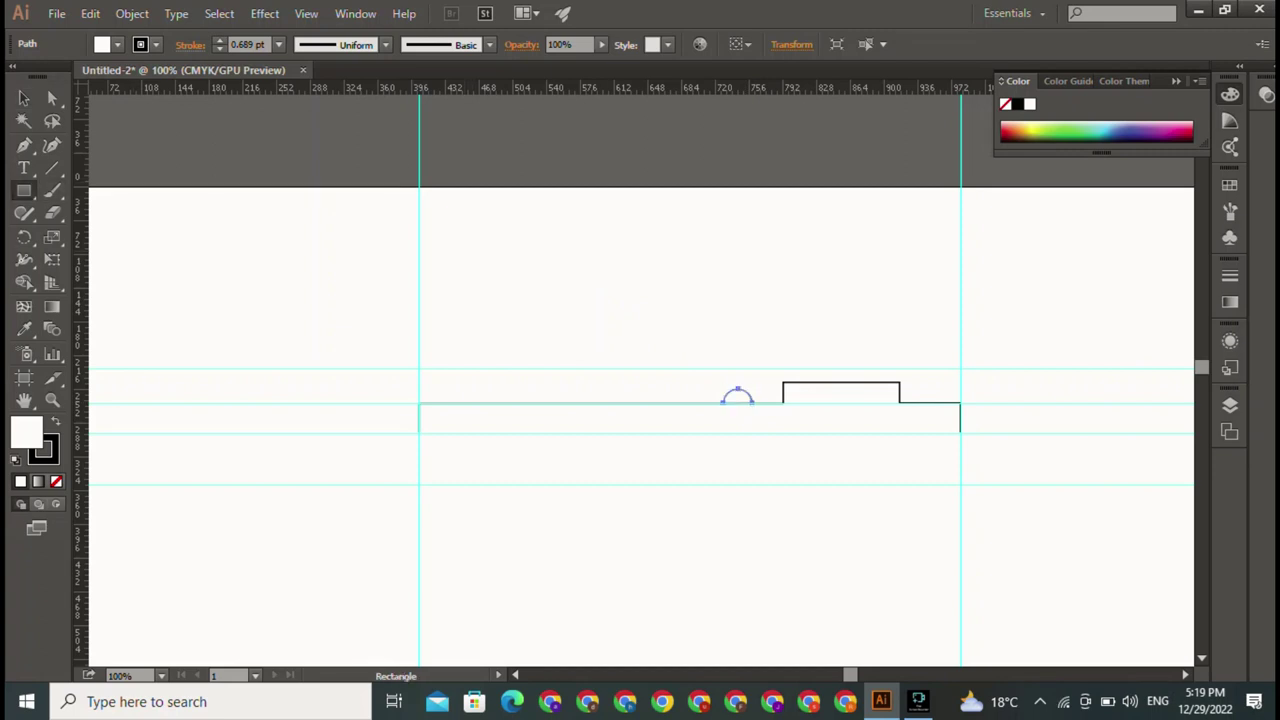
pyautogui.moveTo(433, 395)
pyautogui.mouseDown()
pyautogui.moveTo(491, 403)
pyautogui.moveTo(478, 406)
pyautogui.mouseUp()
pyautogui.moveTo(477, 400); pyautogui.dragTo(481, 403)
pyautogui.press('v')
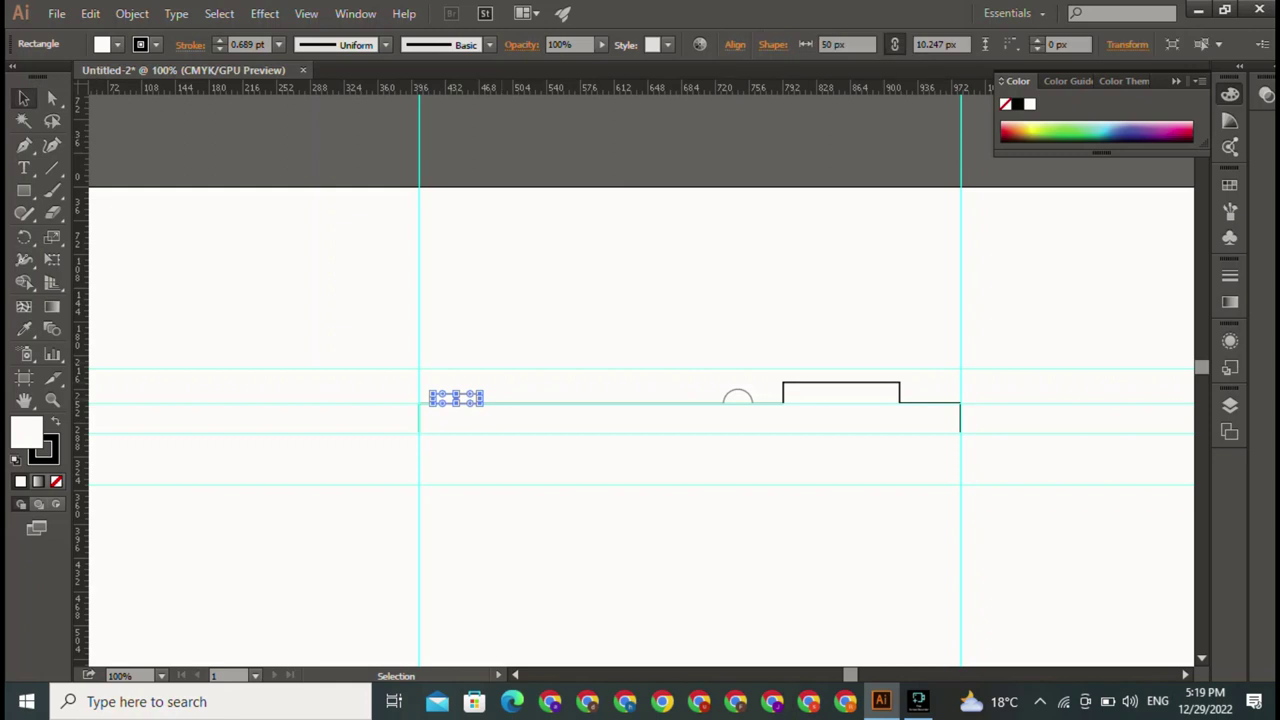
pyautogui.press('Right')
pyautogui.press('Right')
pyautogui.press('Right')
pyautogui.press('Right')
pyautogui.press('Right')
pyautogui.press('Right')
pyautogui.press('Right')
pyautogui.press('Right')
pyautogui.press('Right')
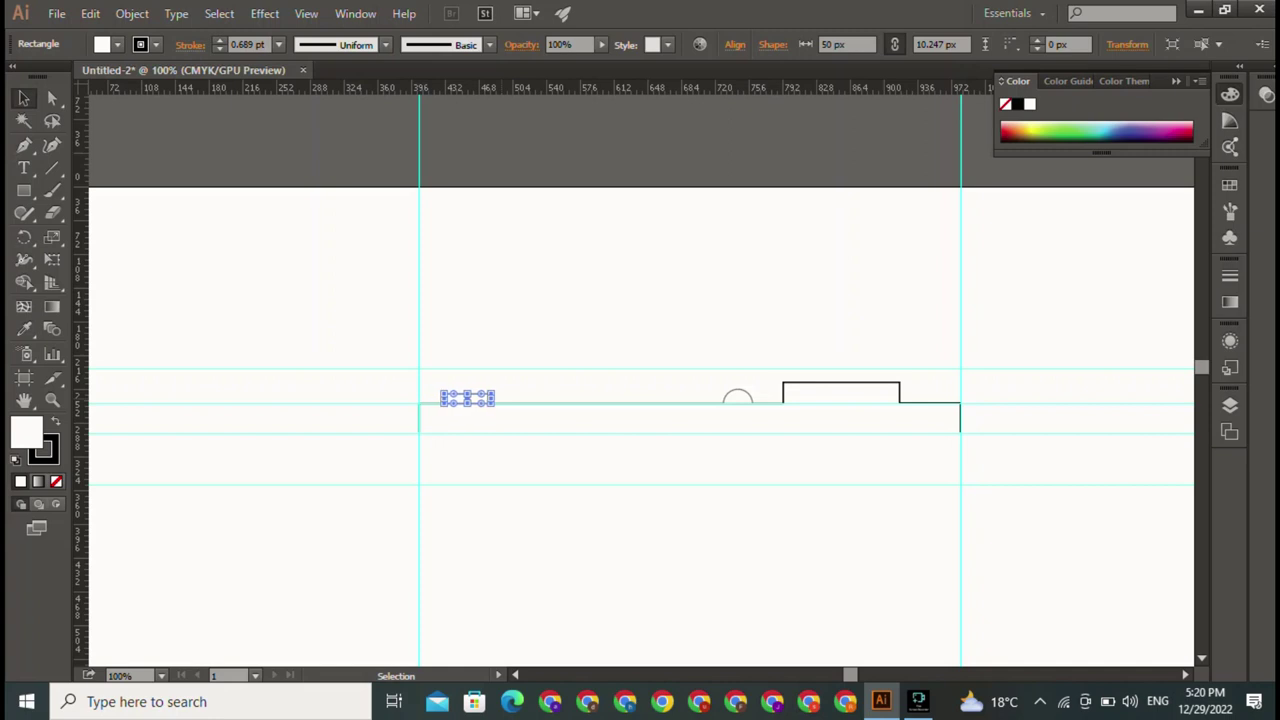
pyautogui.hotkey('ctrl', 'shift', 'a')
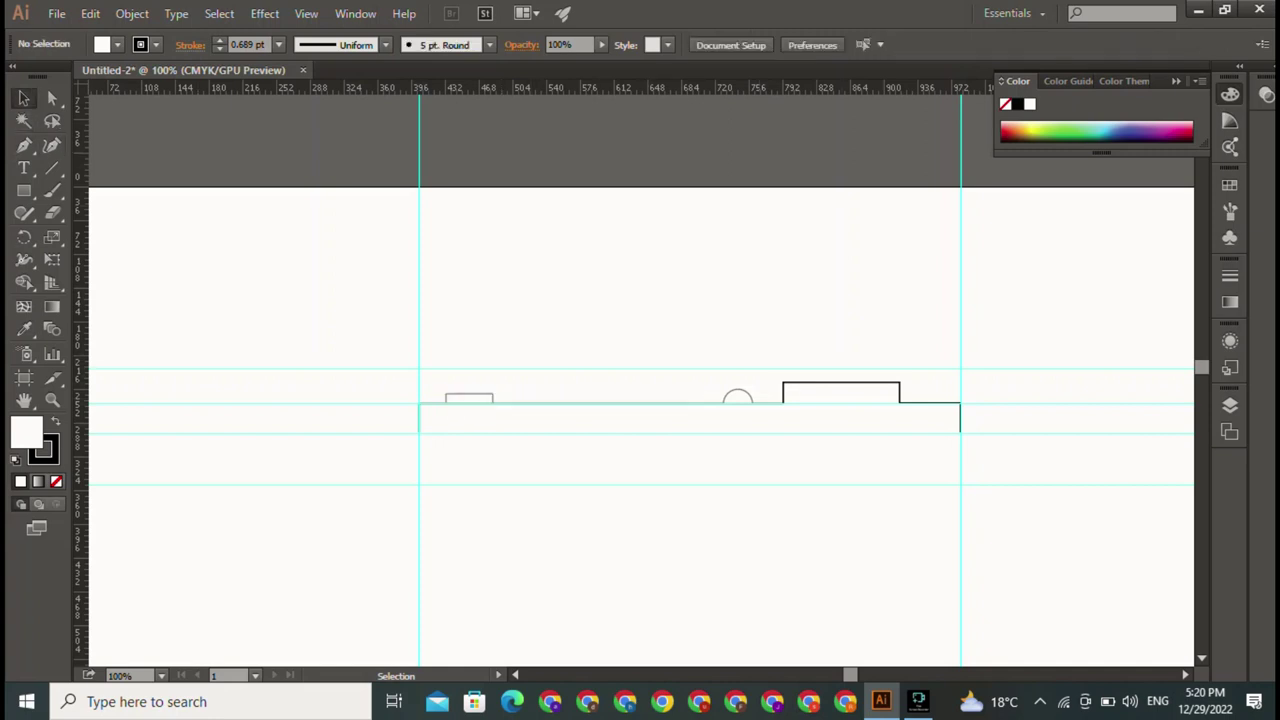
pyautogui.press('m')
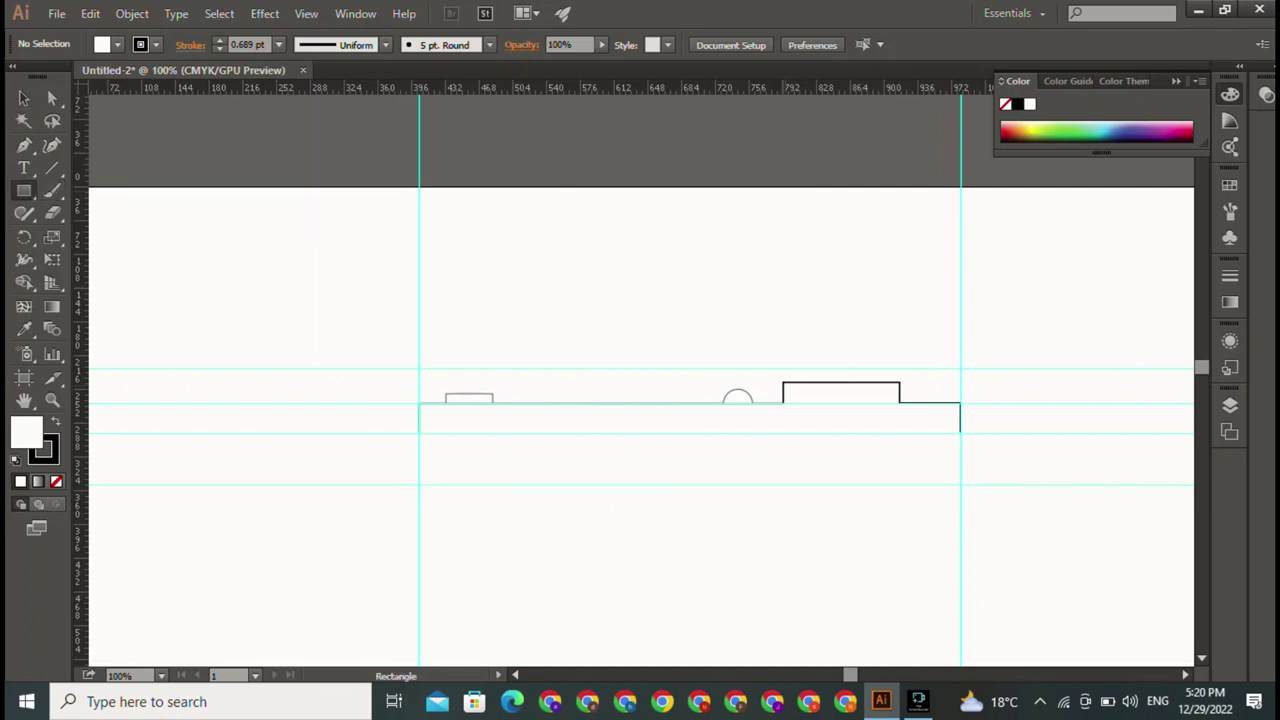
# Step: Draw a rectangle from the raised block's top-left corner down to the lower guide, matching its right edge
pyautogui.moveTo(785, 385); pyautogui.dragTo(897, 432)
pyautogui.moveTo(896, 432); pyautogui.dragTo(896, 432)
pyautogui.moveTo(896, 432)
pyautogui.mouseDown()
pyautogui.moveTo(896, 460)
pyautogui.moveTo(896, 432)
pyautogui.mouseUp()
pyautogui.moveTo(896, 432); pyautogui.dragTo(898, 432)
pyautogui.press('v')
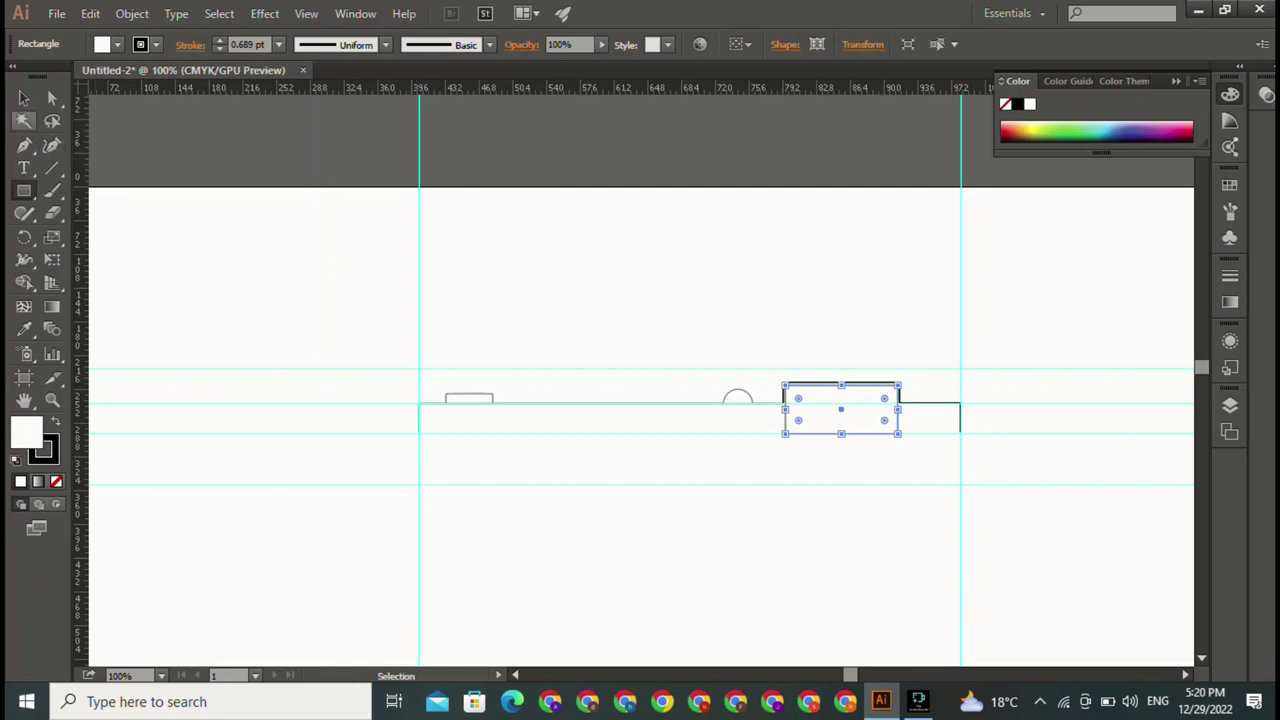
pyautogui.hotkey('ctrl', 'shift', 'a')
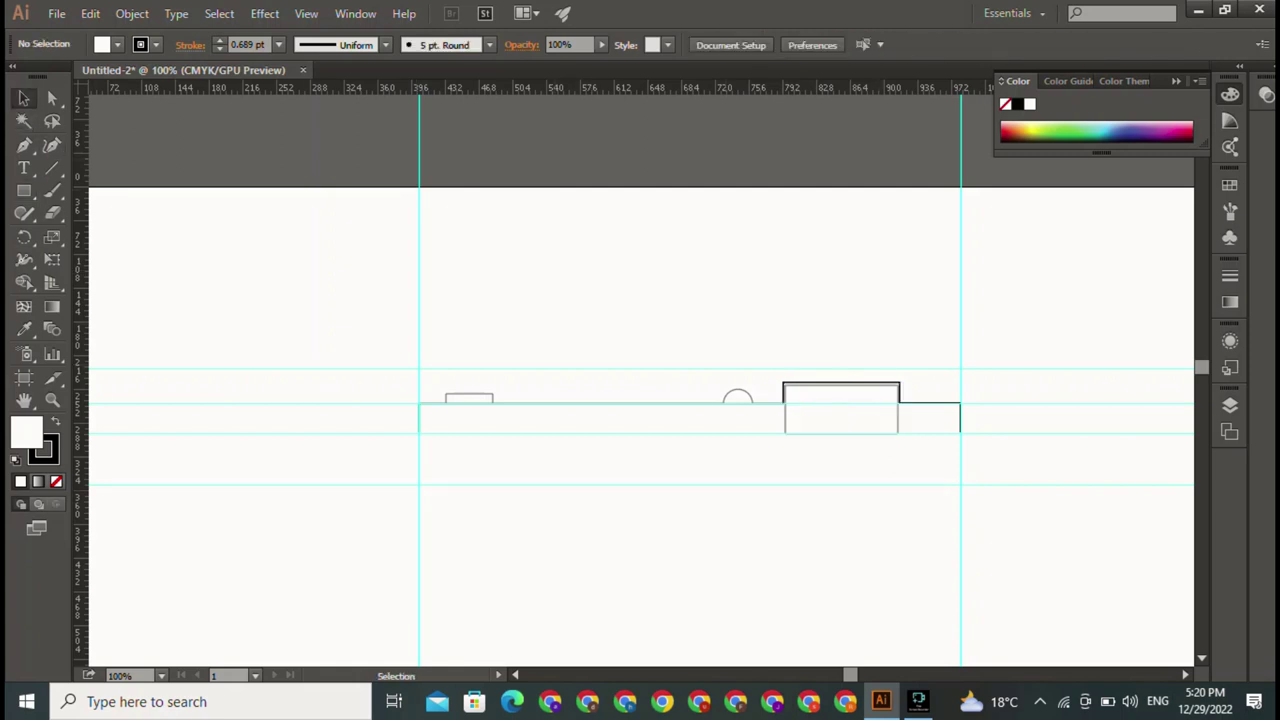
pyautogui.scroll(-5, 640, 400)
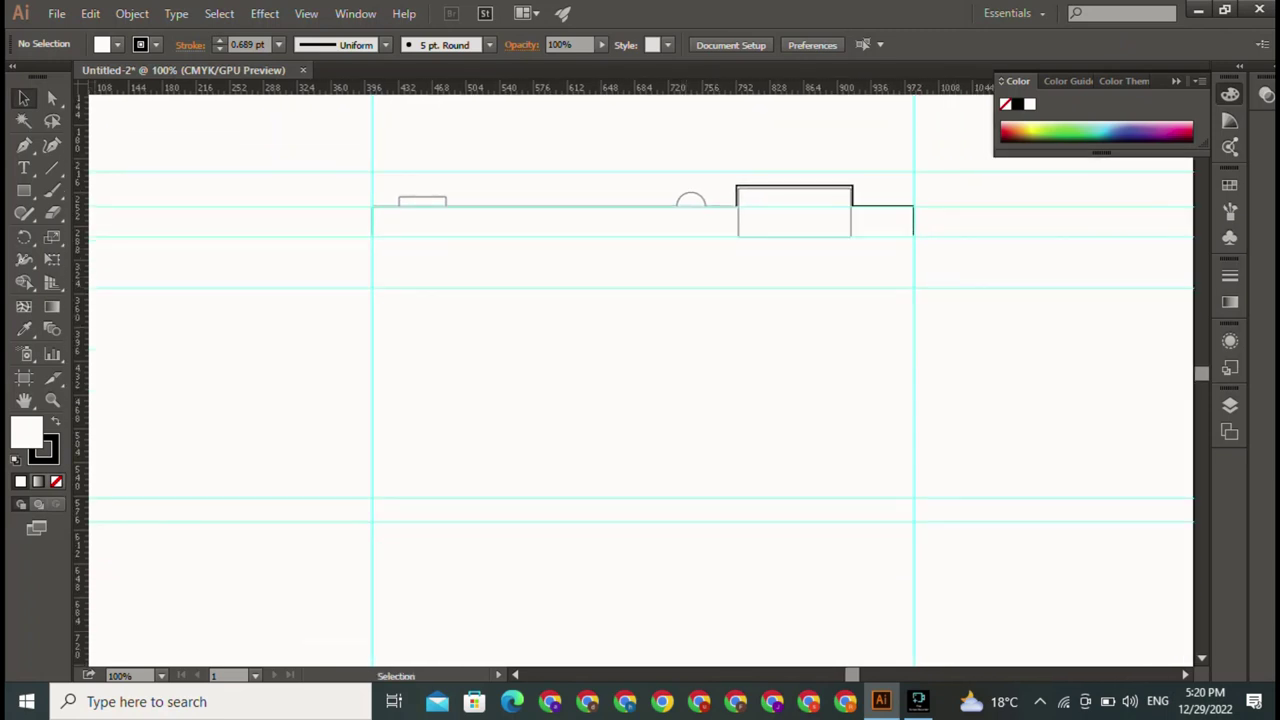
# Step: Draw the bottom edge path from the left guide along the lower guide and up the right guide
pyautogui.click(24, 145)
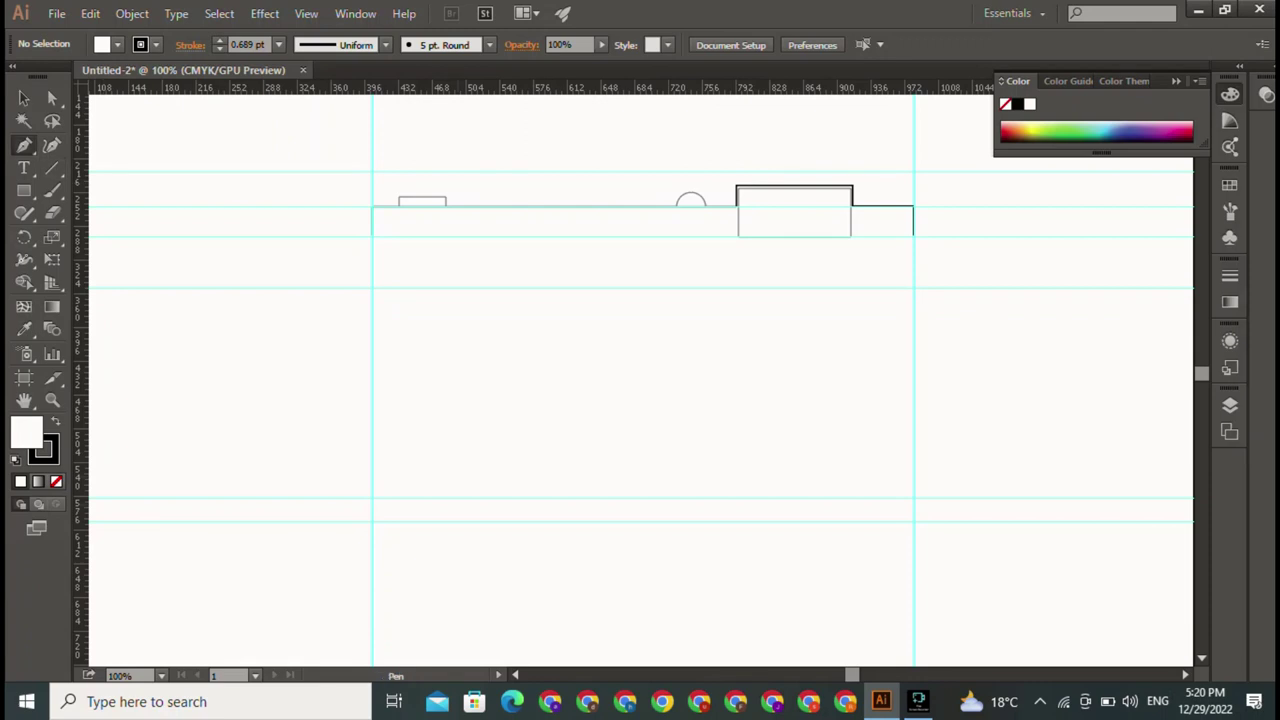
pyautogui.click(372, 497)
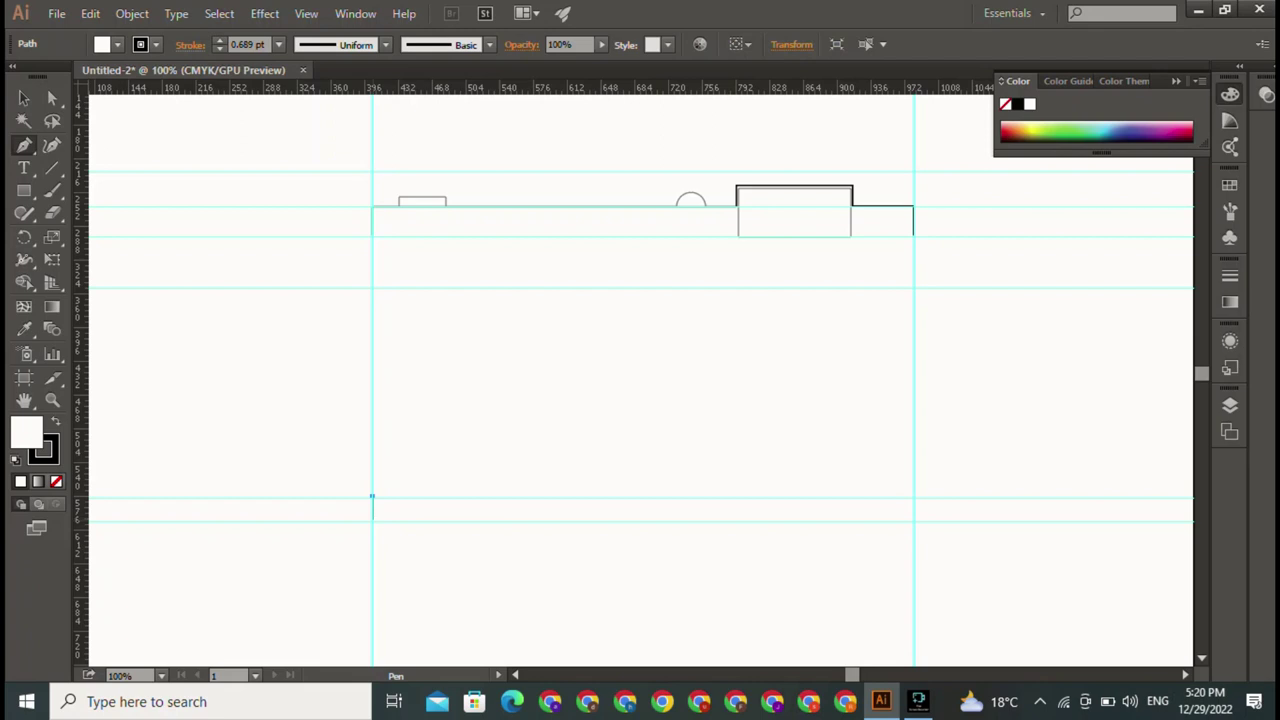
pyautogui.moveTo(372, 519); pyautogui.dragTo(918, 519)
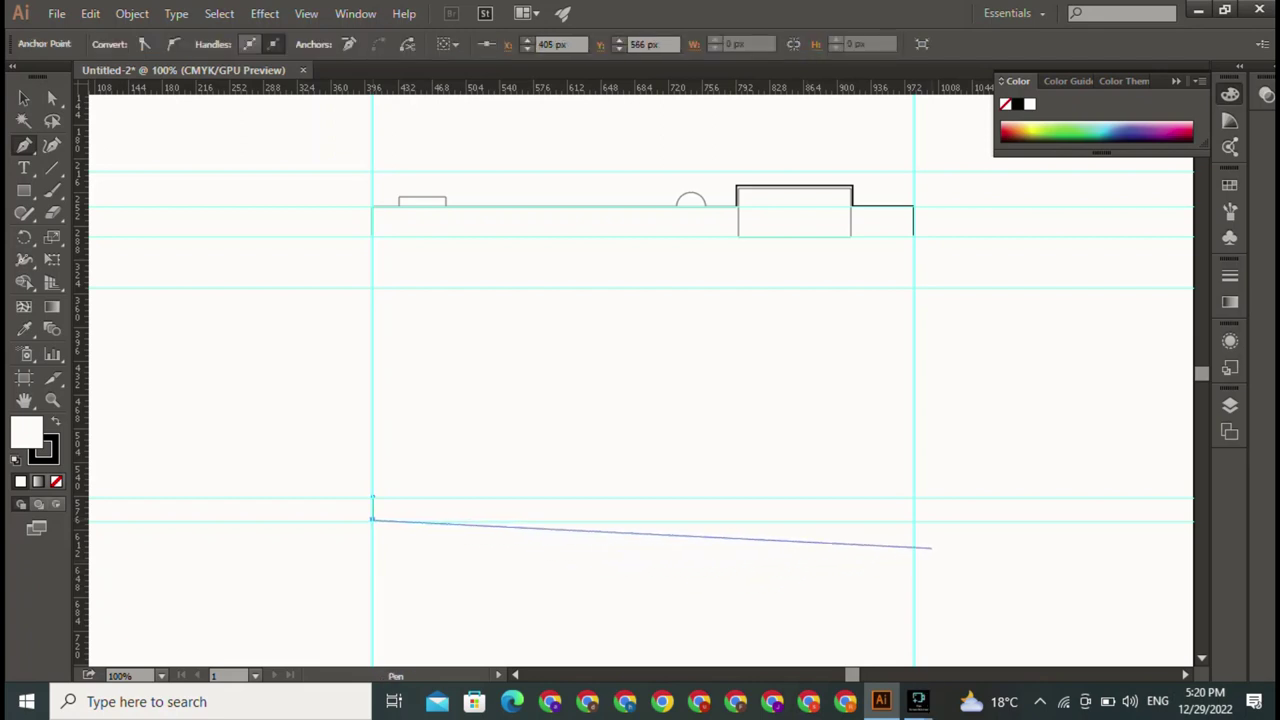
pyautogui.click(912, 519)
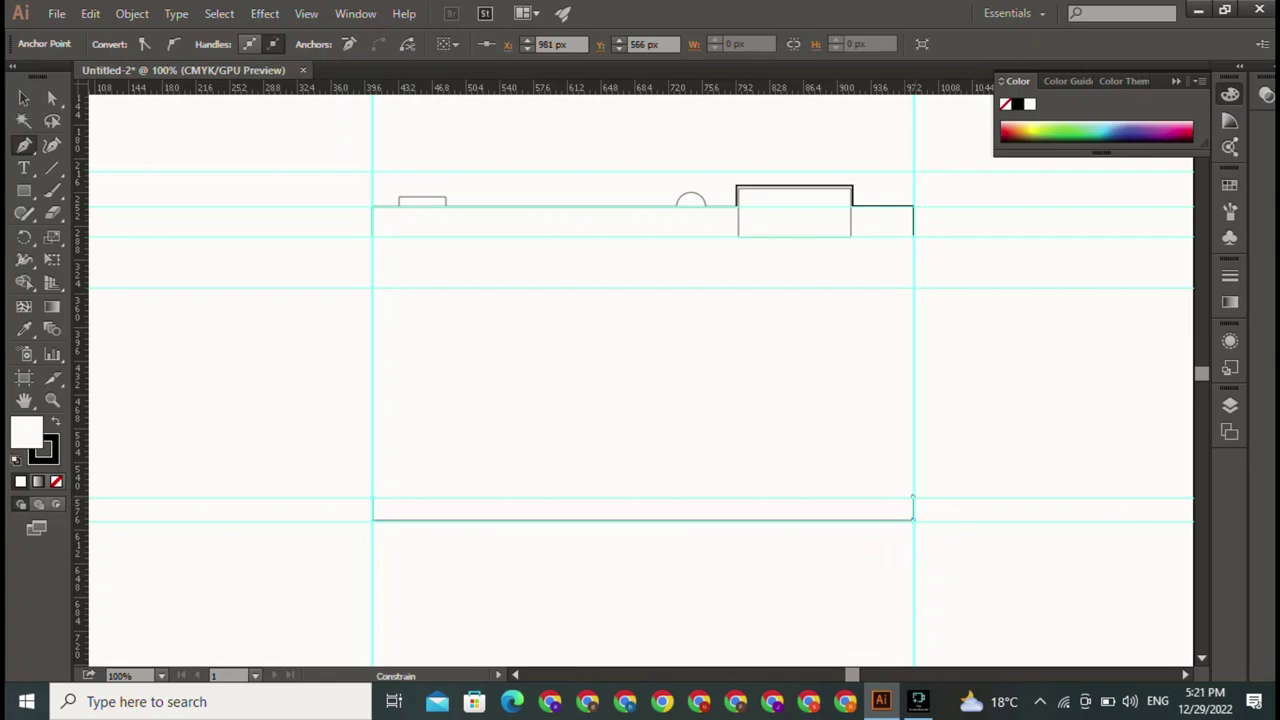
pyautogui.click(912, 497)
pyautogui.press('v')
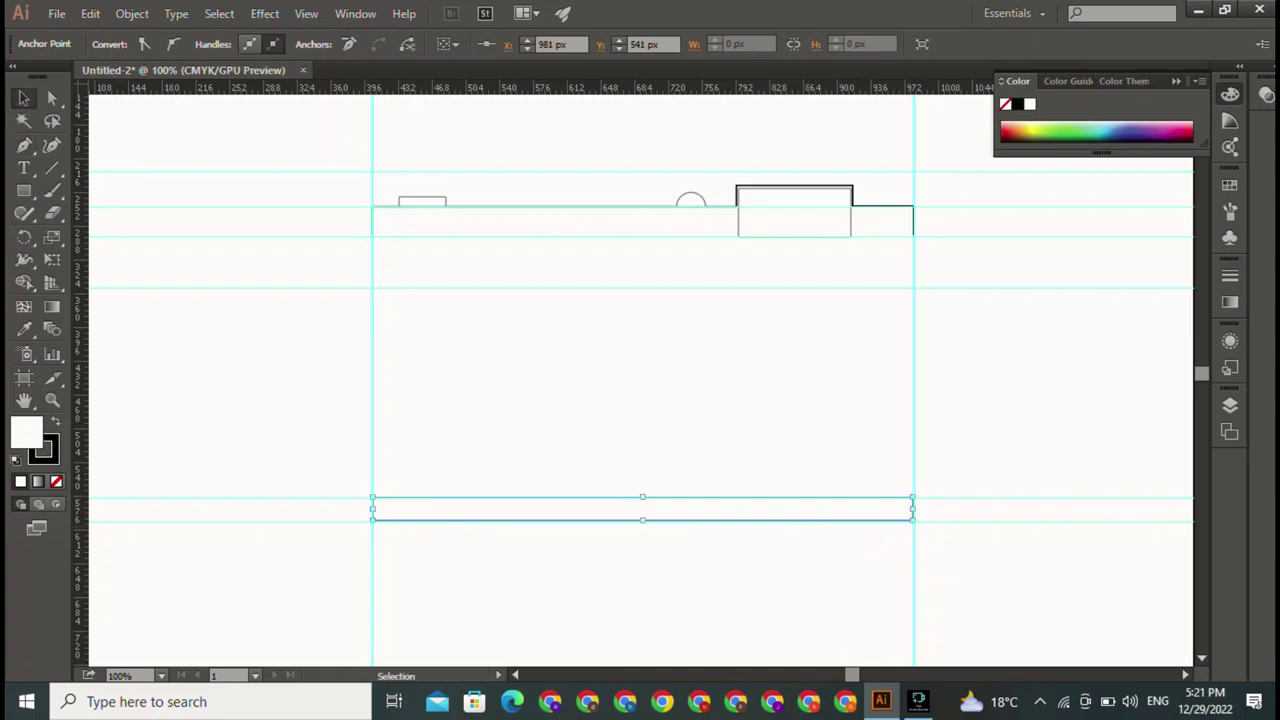
pyautogui.hotkey('ctrl', 'shift', 'a')
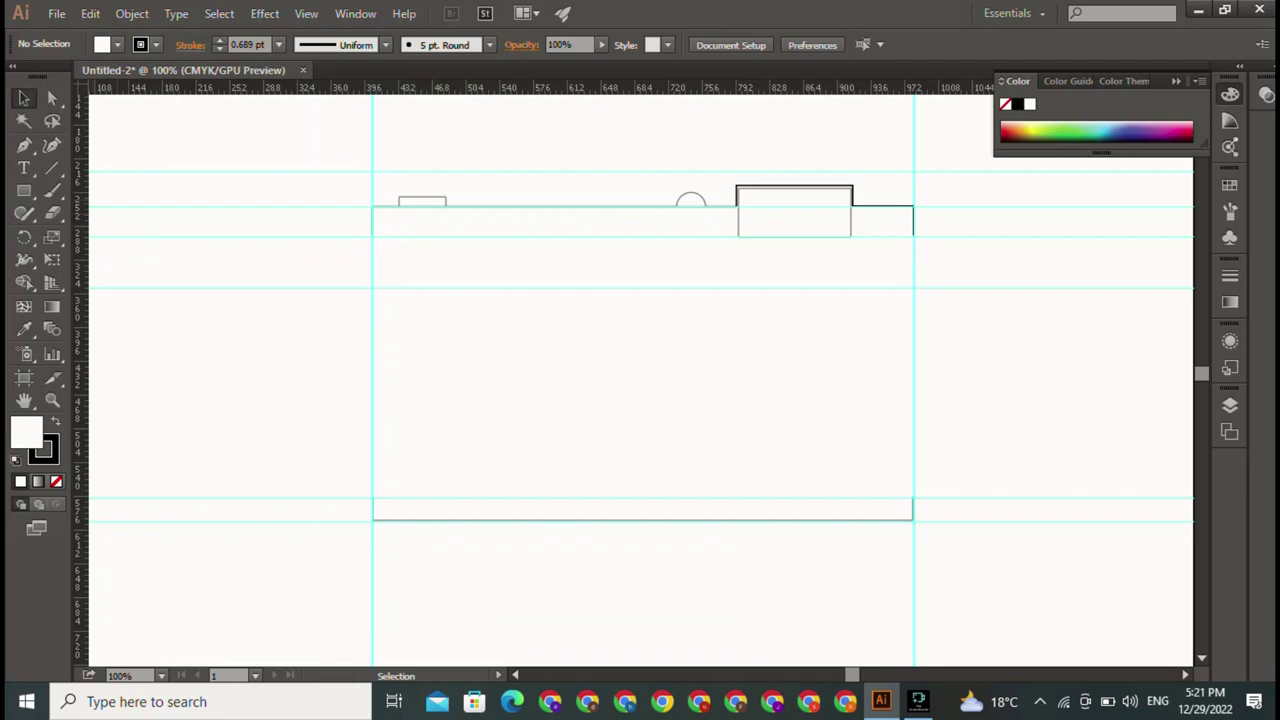
# Step: Draw a large outer lens circle inside the camera body and shift it up-right
pyautogui.moveTo(24, 190); pyautogui.dragTo(100, 235)
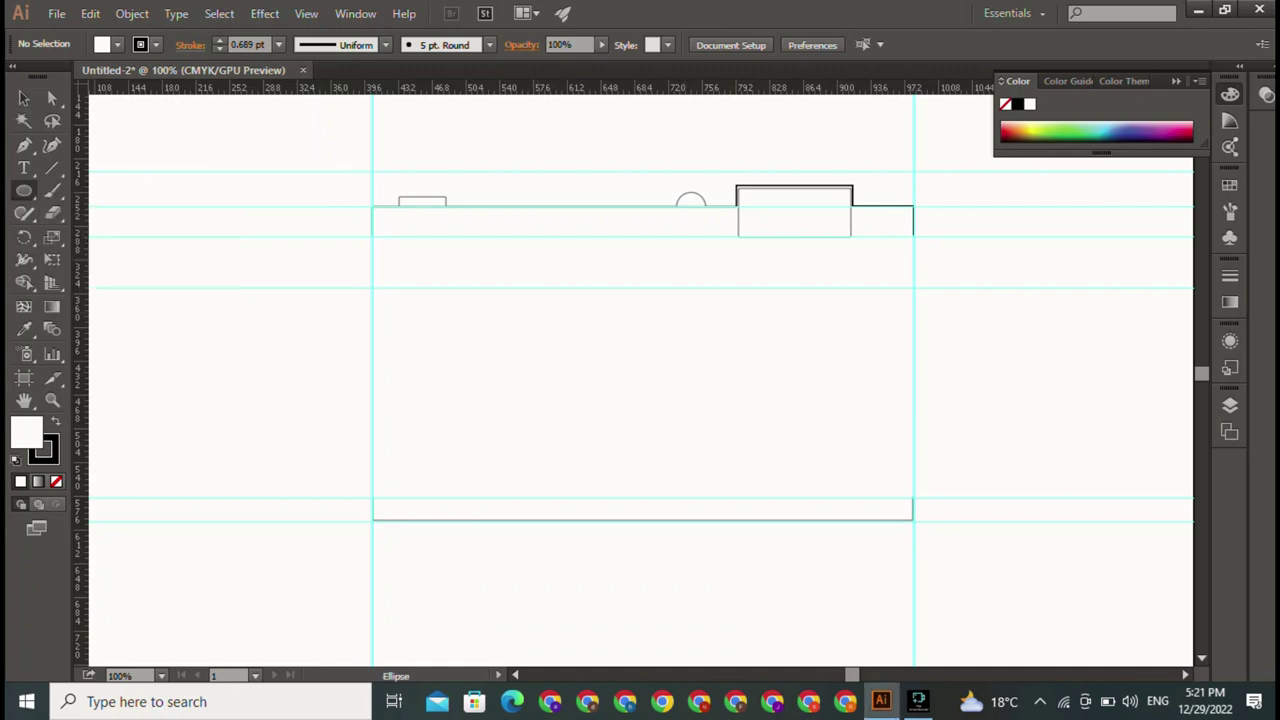
pyautogui.moveTo(466, 268); pyautogui.dragTo(688, 490)
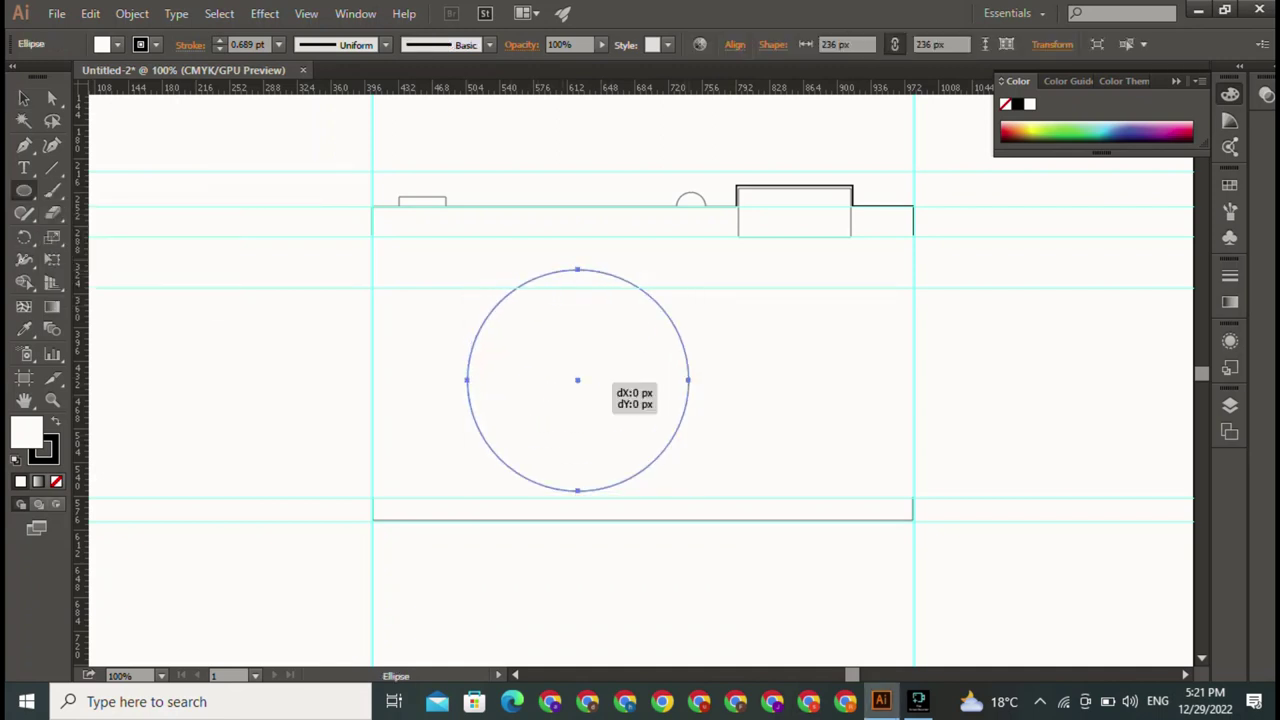
pyautogui.moveTo(600, 378)
pyautogui.mouseDown()
pyautogui.moveTo(666, 360)
pyautogui.moveTo(632, 361)
pyautogui.mouseUp()
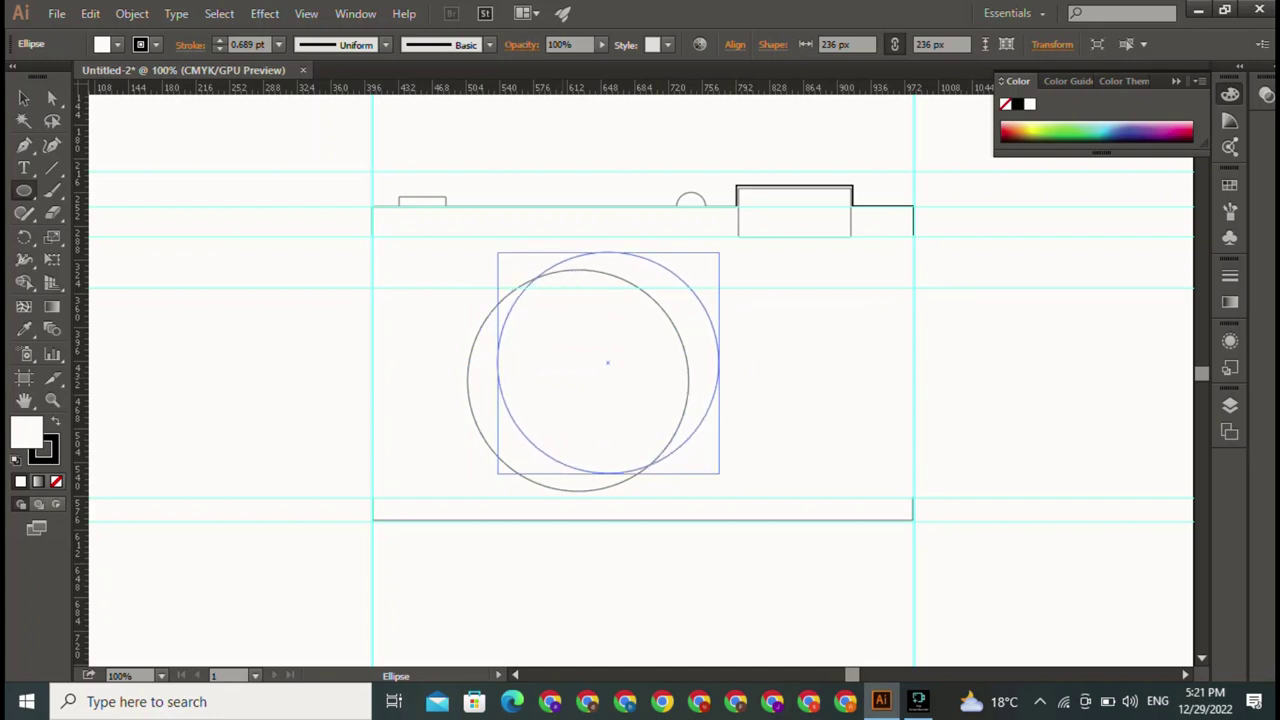
pyautogui.press('v')
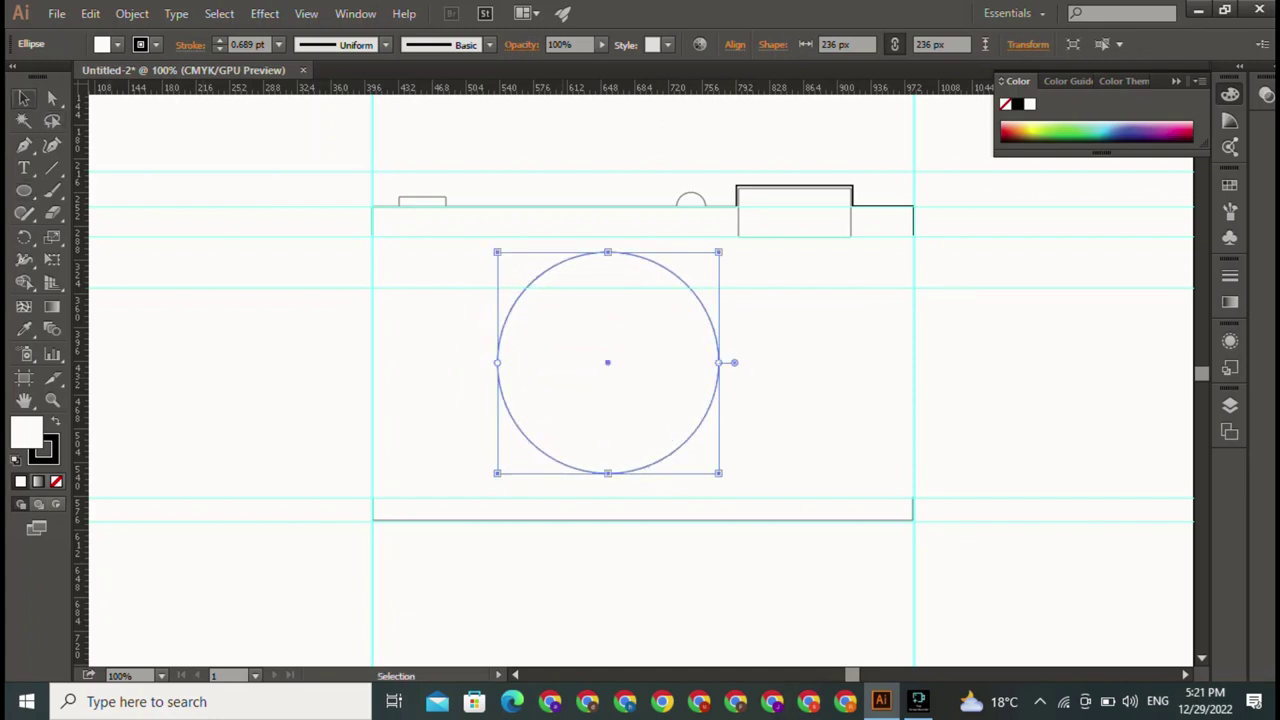
pyautogui.hotkey('ctrl', 'shift', 'a')
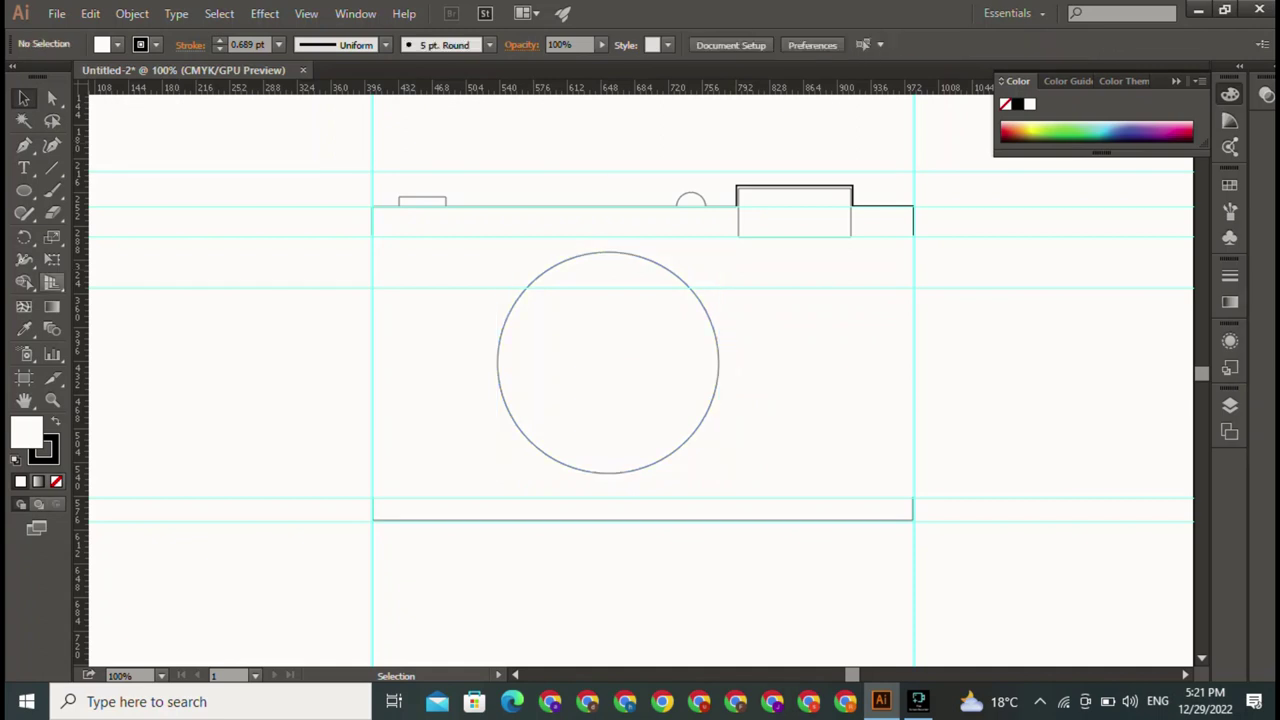
# Step: Add a 156 px inner circle and move it toward the lens centre
pyautogui.press('l')
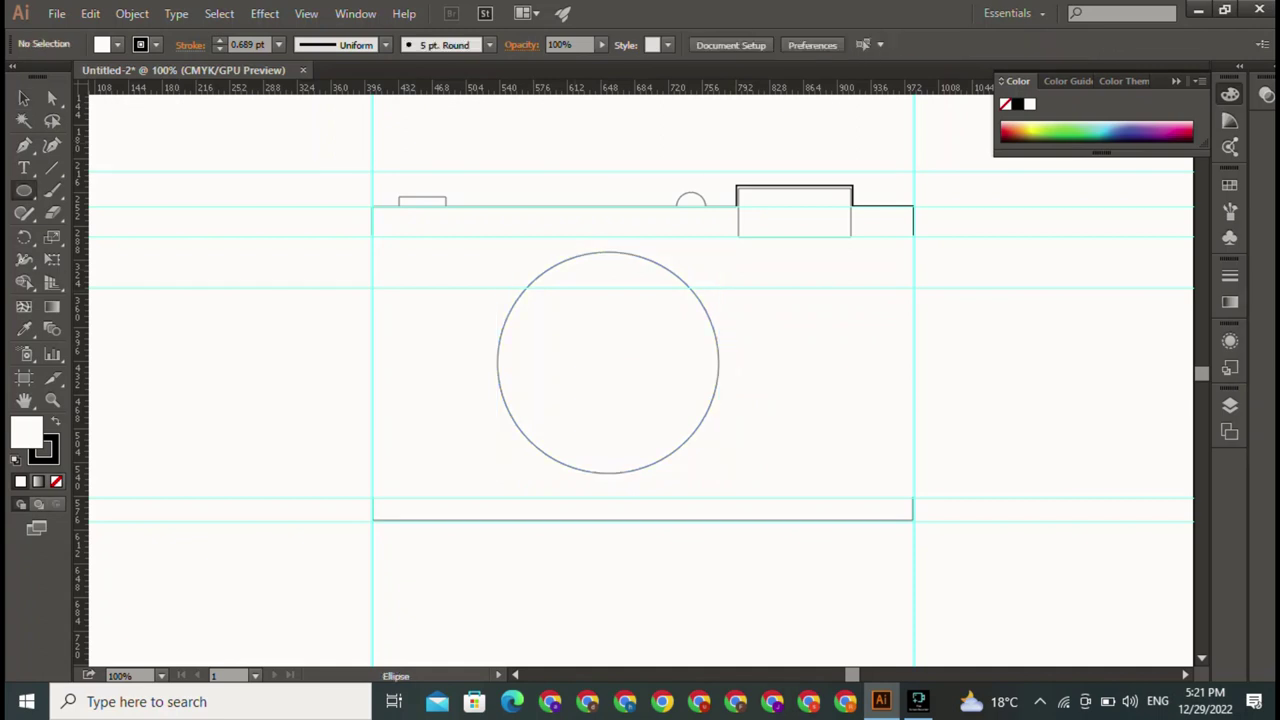
pyautogui.moveTo(543, 290); pyautogui.dragTo(690, 436)
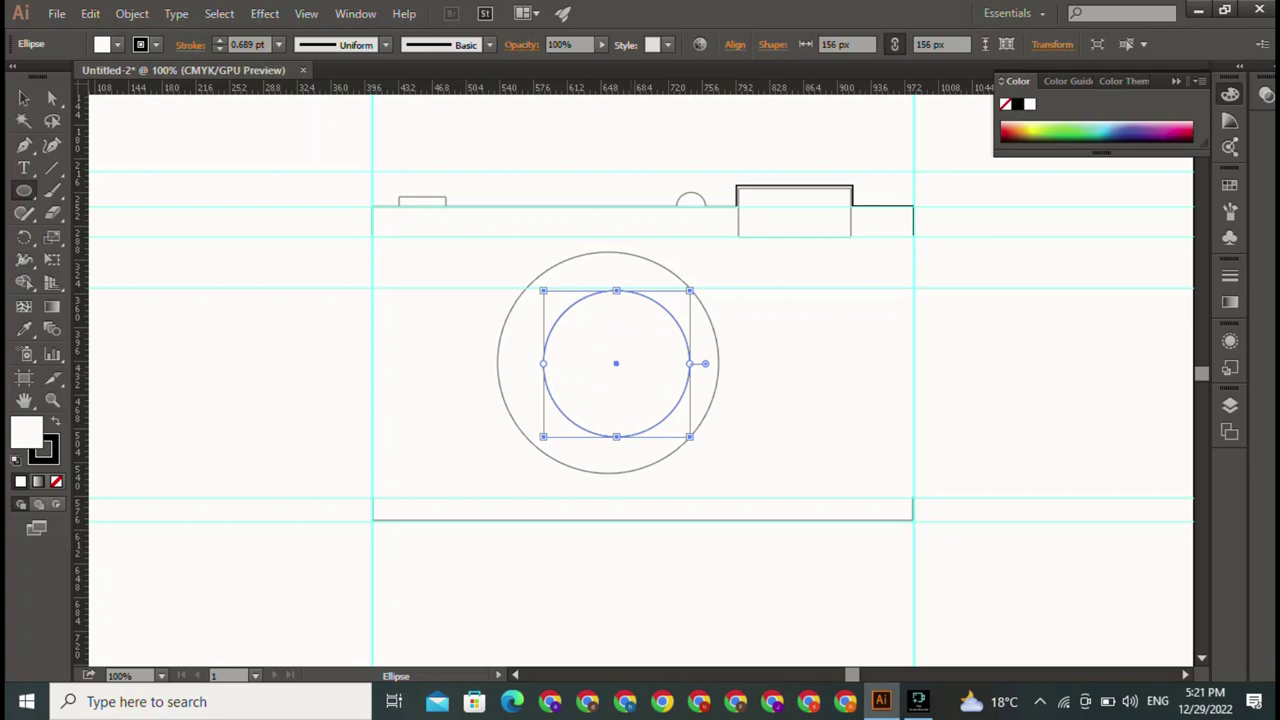
pyautogui.moveTo(645, 362); pyautogui.dragTo(635, 362)
pyautogui.click(635, 362)
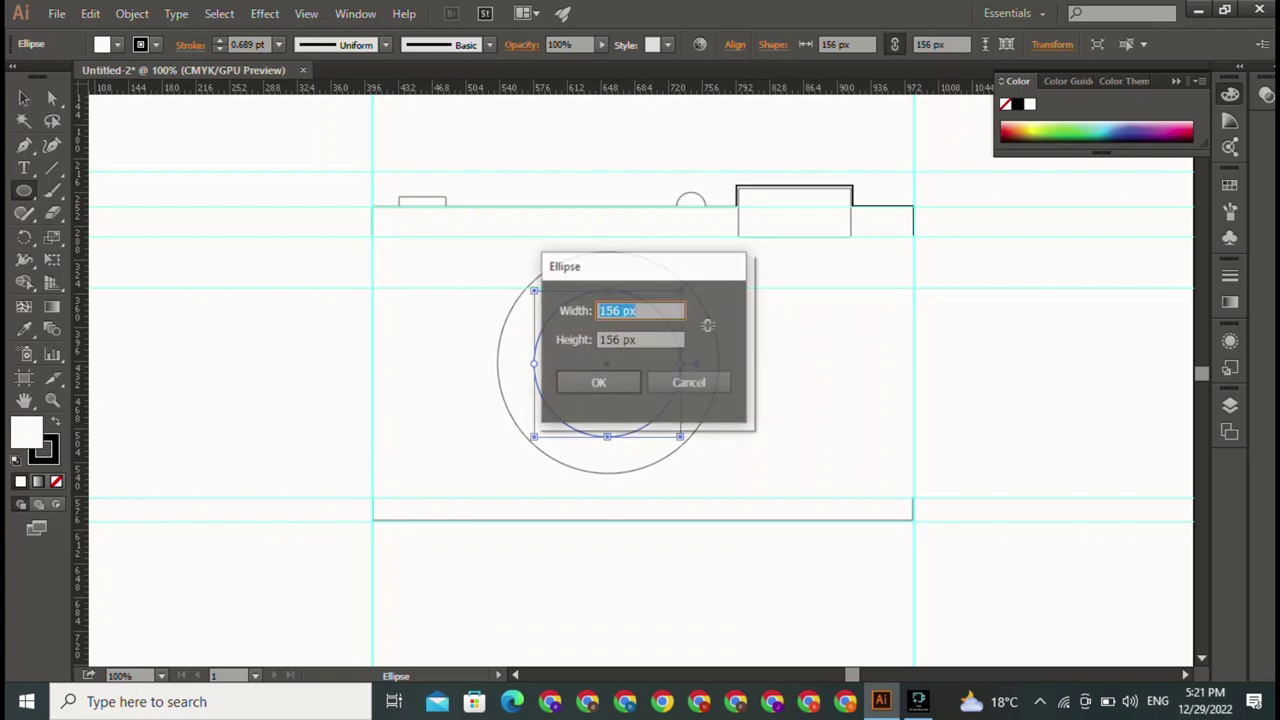
pyautogui.click(683, 380)
pyautogui.press('v')
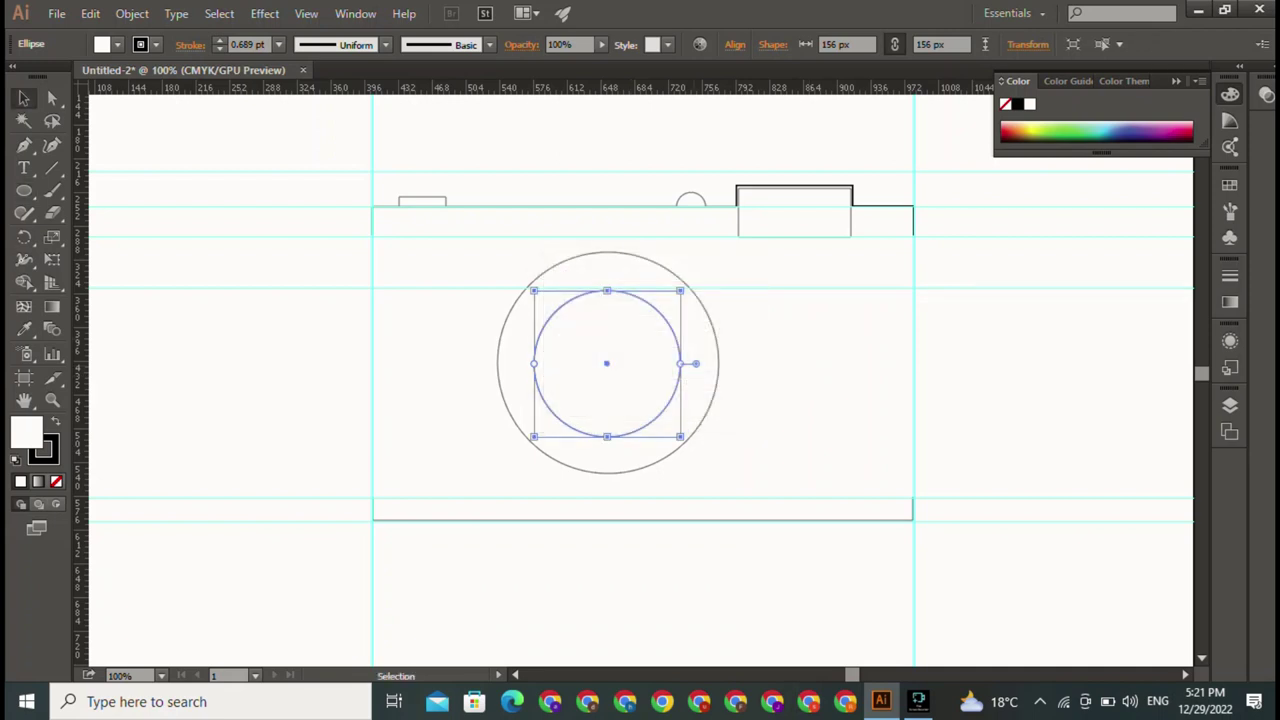
pyautogui.hotkey('ctrl', 'shift', 'a')
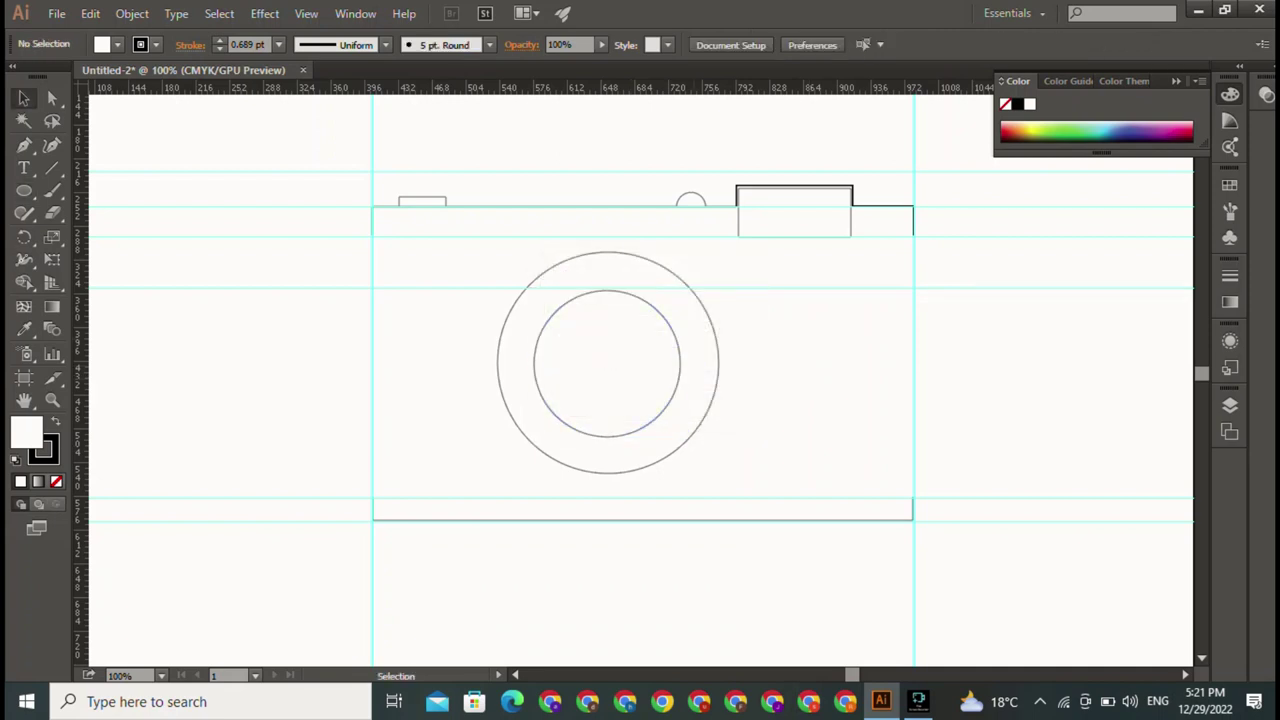
pyautogui.moveTo(680, 364); pyautogui.dragTo(592, 356)
# Step: Nudge the inner lens circle slightly left and down, checking it against the outer ring
pyautogui.hotkey('ctrl', 'shift', 'a')
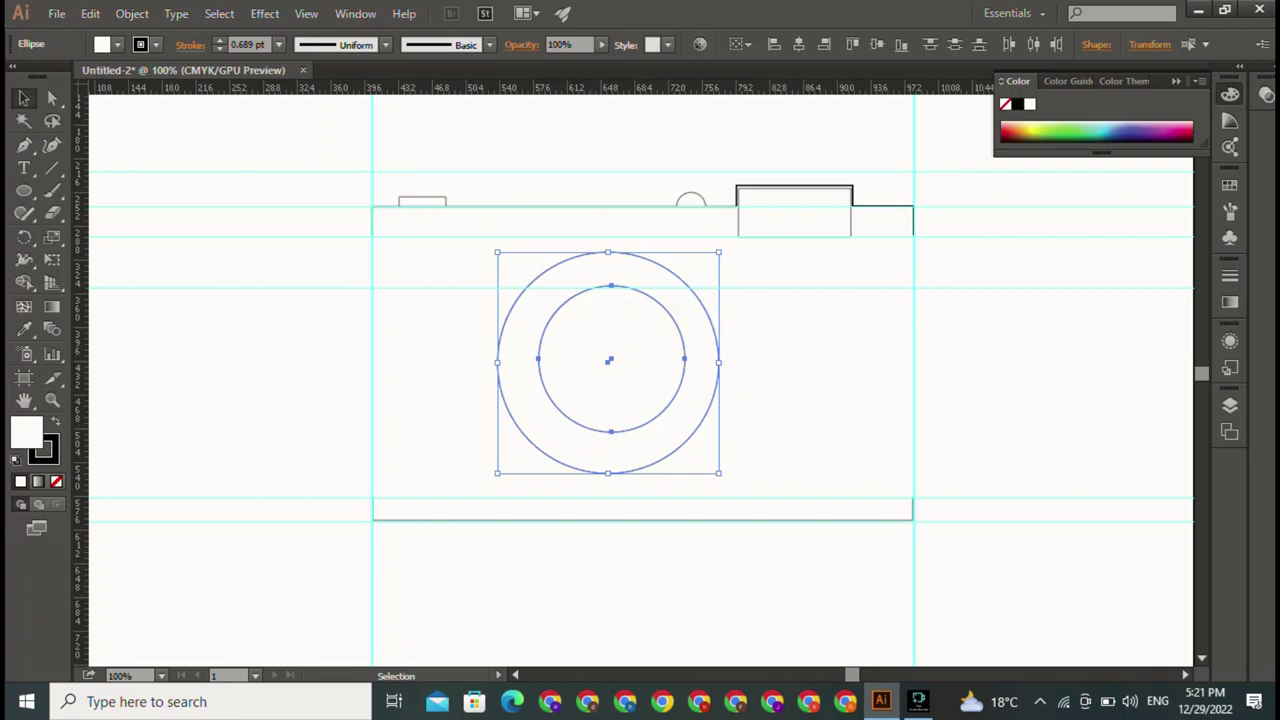
pyautogui.hotkey('ctrl', 'shift', 'a')
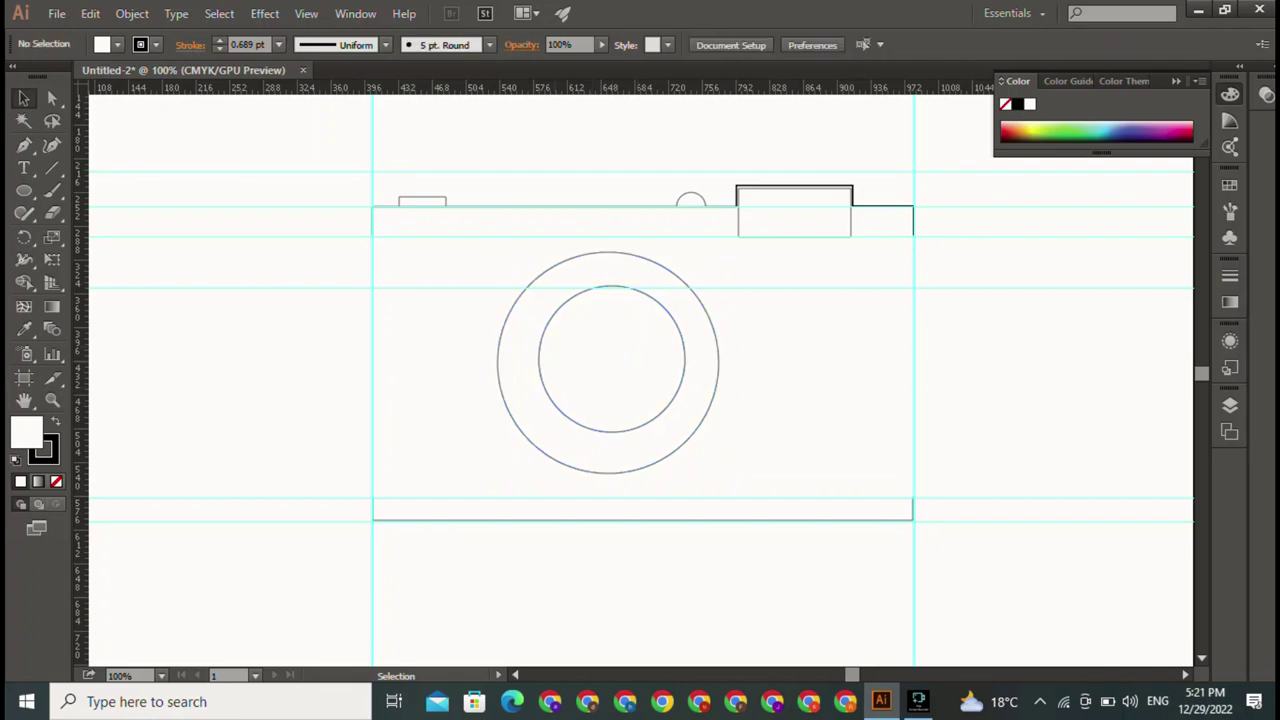
pyautogui.click(612, 432)
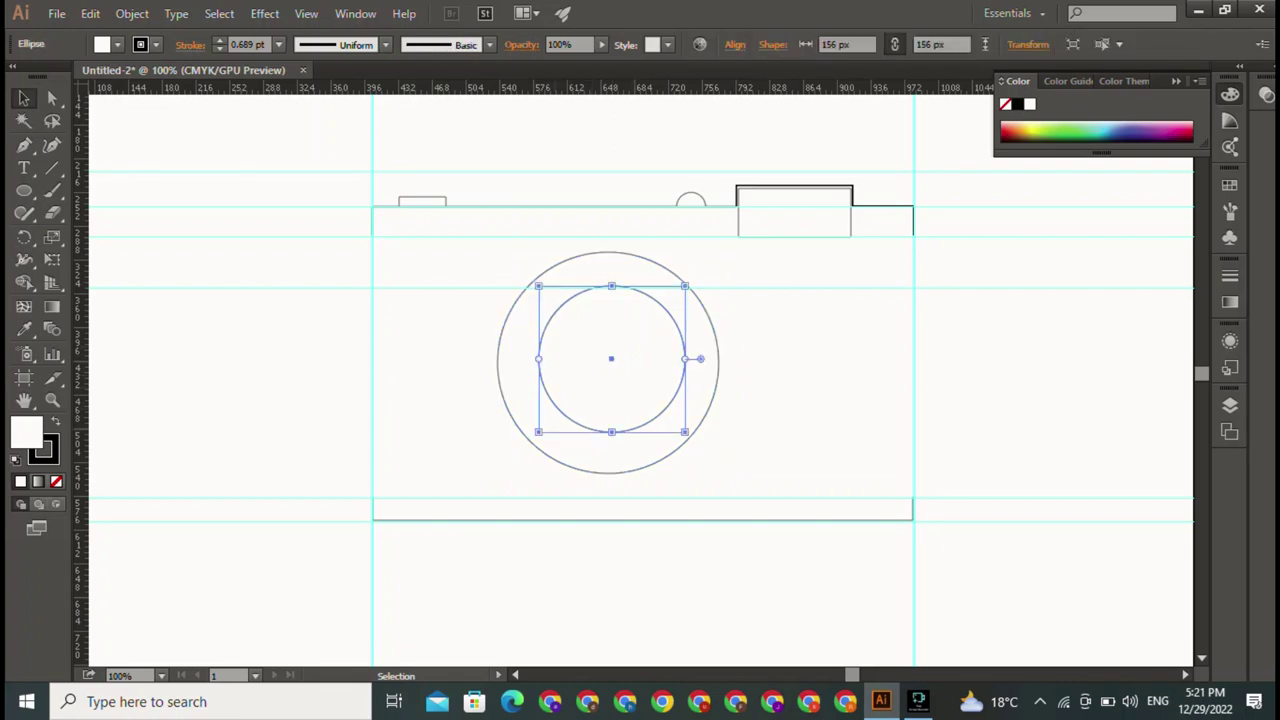
pyautogui.moveTo(612, 432); pyautogui.dragTo(610, 436)
pyautogui.hotkey('ctrl', 'shift', 'a')
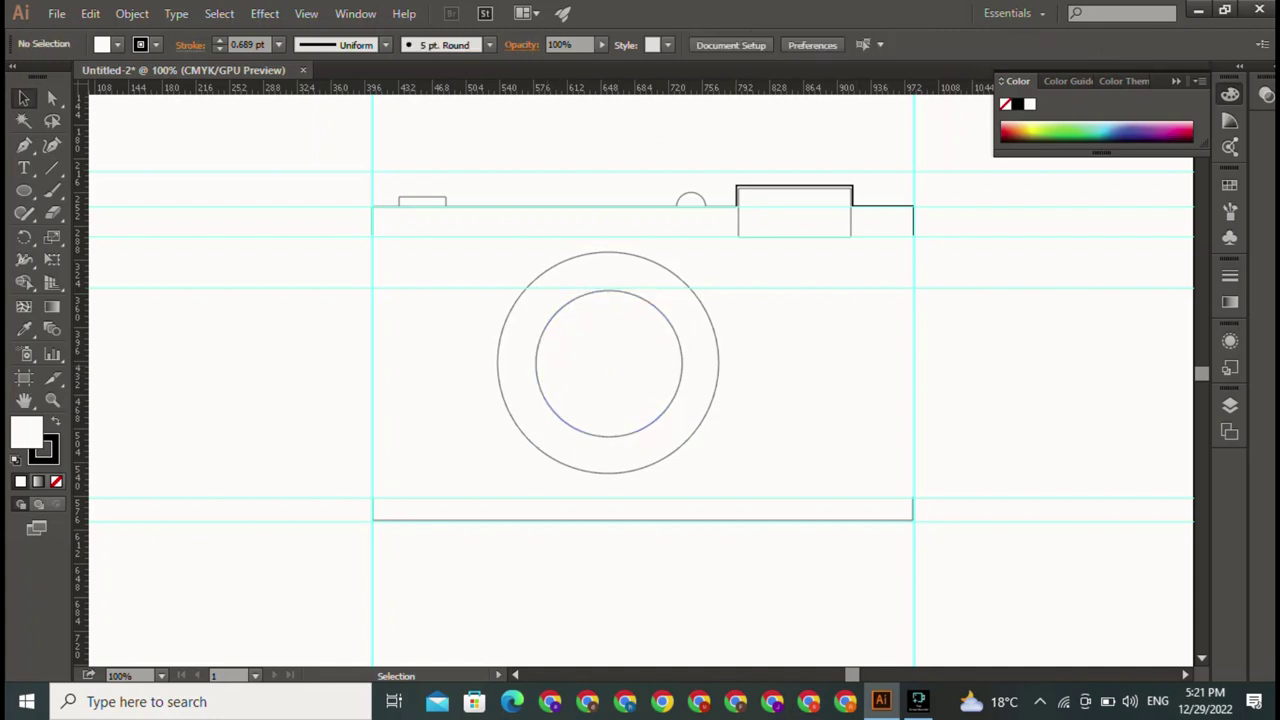
pyautogui.moveTo(464, 345); pyautogui.dragTo(615, 378)
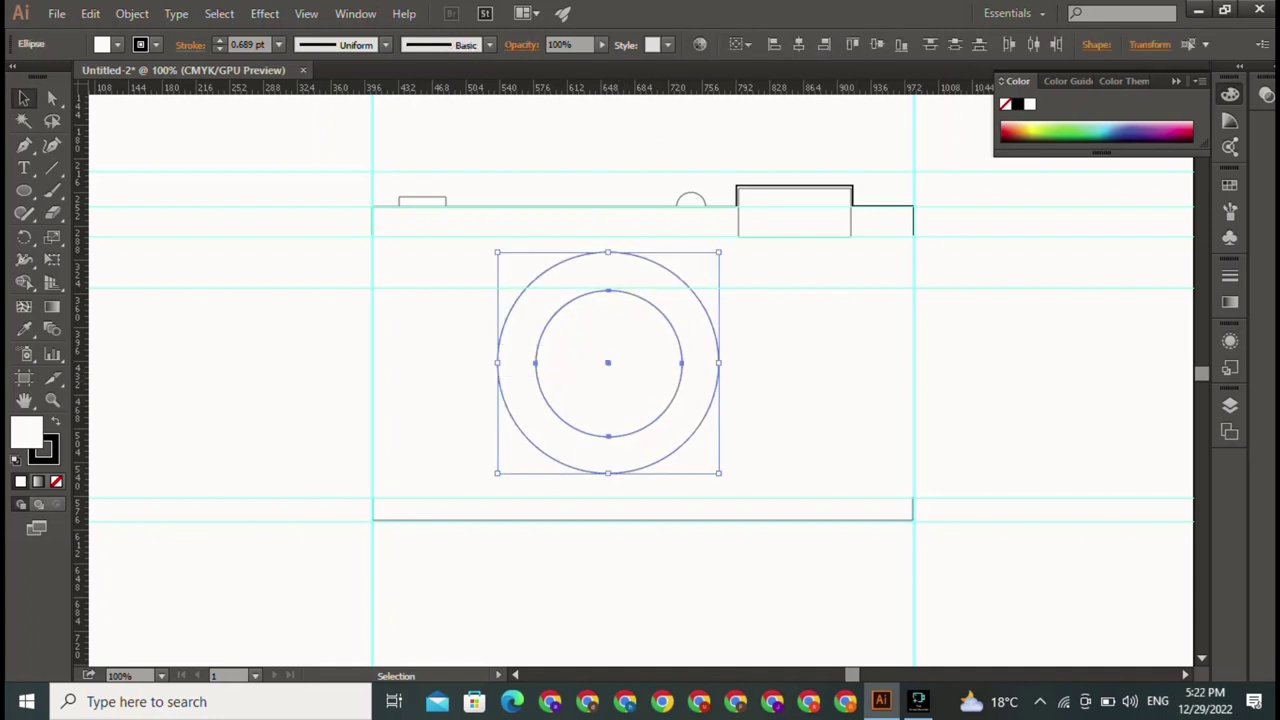
pyautogui.hotkey('ctrl', 'shift', 'a')
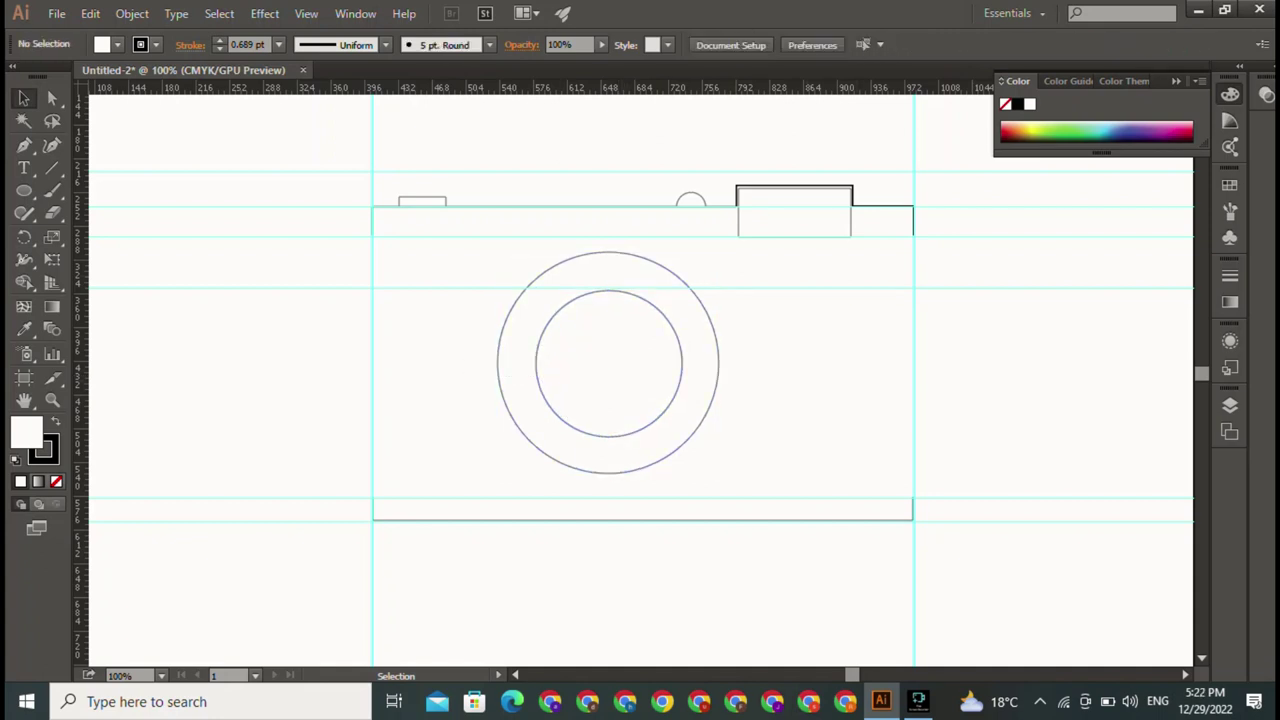
# Step: Shrink the outer circle to 227 px and shift the circles until concentric
pyautogui.click(718, 362)
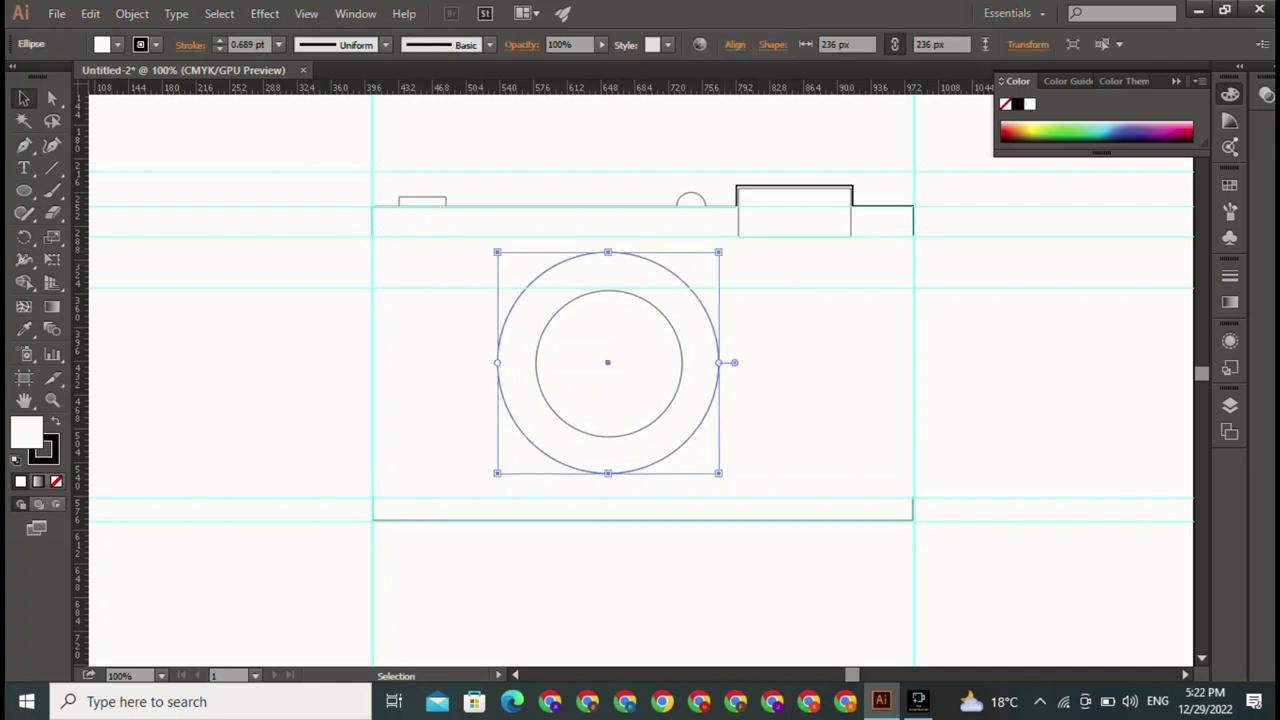
pyautogui.moveTo(718, 252); pyautogui.dragTo(710, 261)
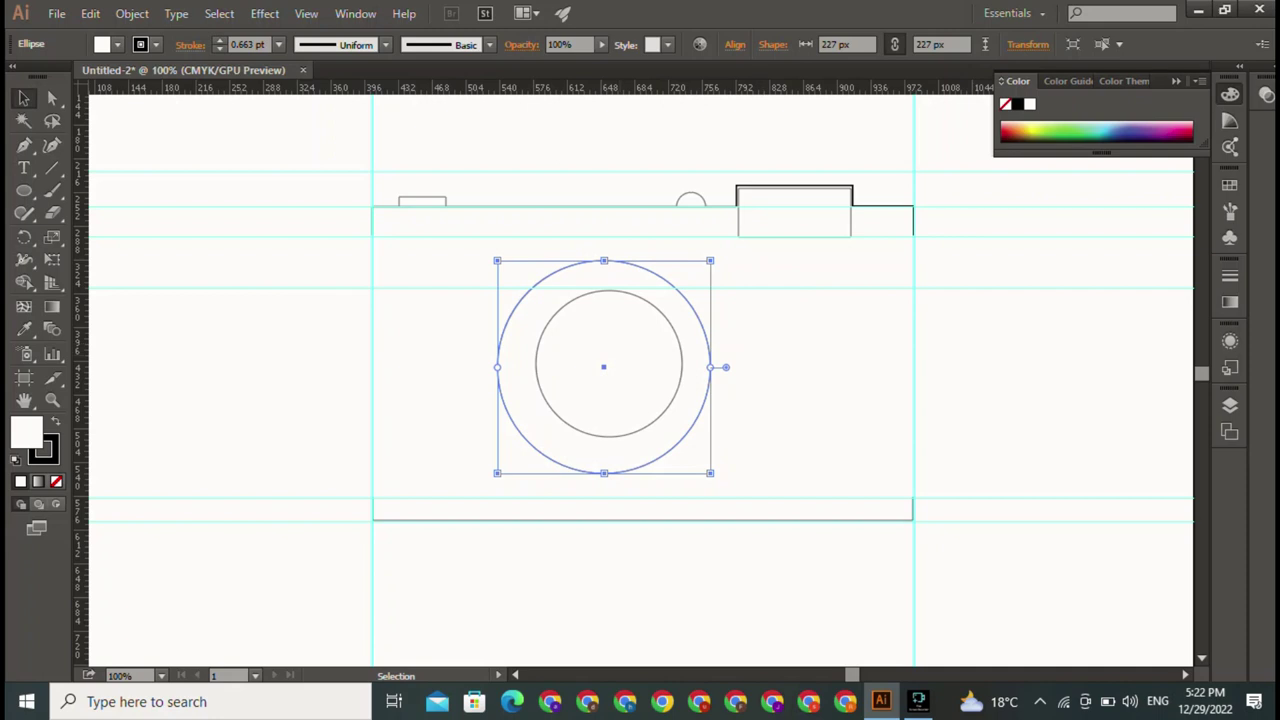
pyautogui.moveTo(628, 365); pyautogui.dragTo(638, 370)
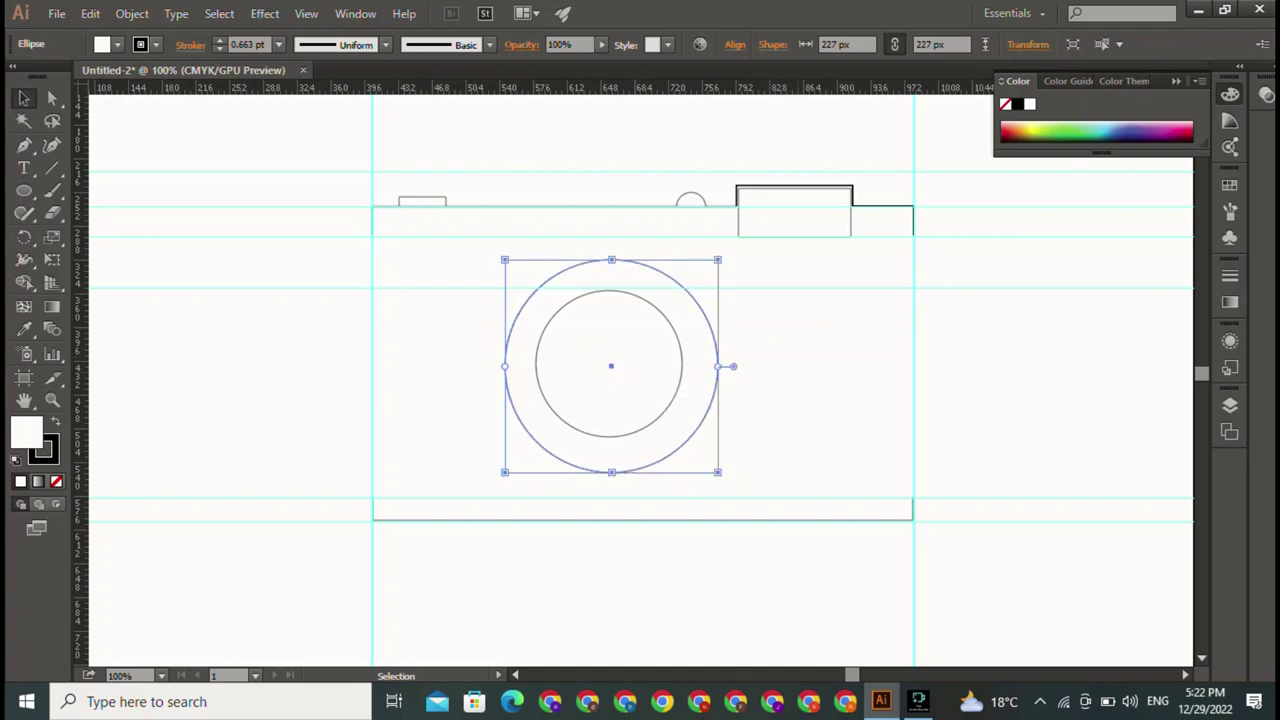
pyautogui.hotkey('ctrl', 'shift', 'a')
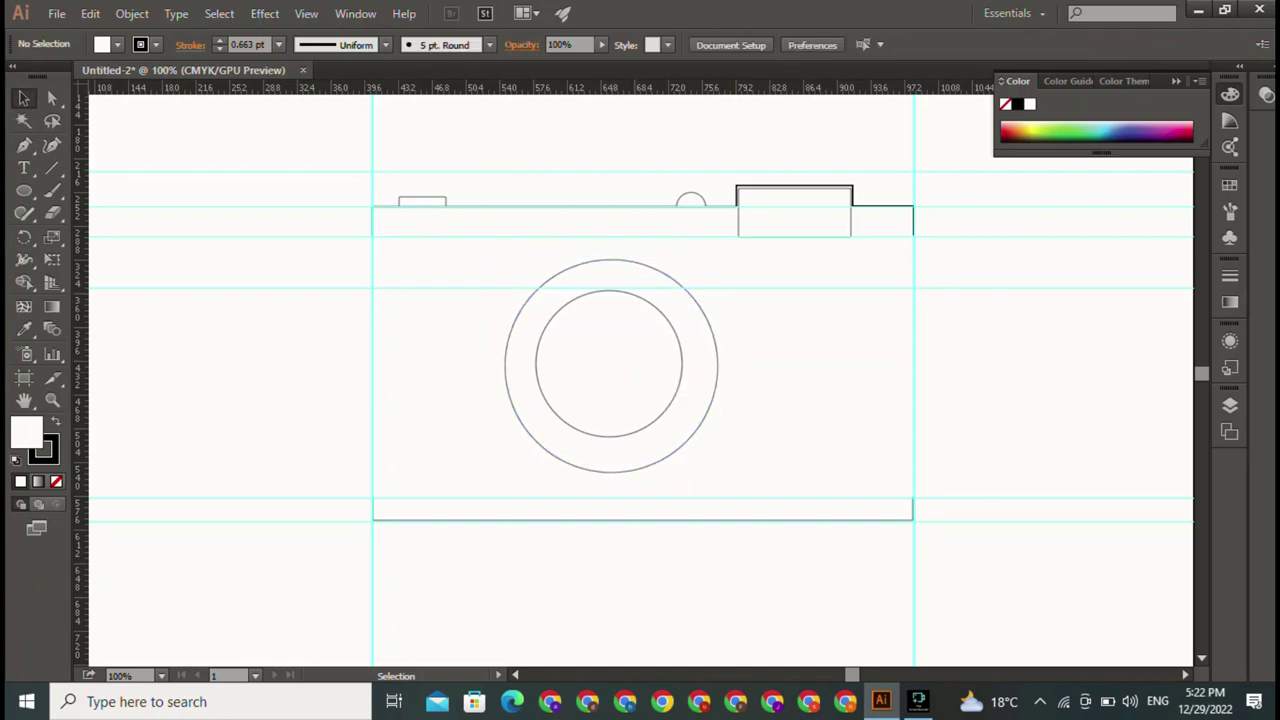
pyautogui.moveTo(866, 402); pyautogui.dragTo(610, 372)
pyautogui.hotkey('ctrl', 'shift', 'a')
pyautogui.moveTo(537, 363); pyautogui.dragTo(520, 368)
pyautogui.hotkey('ctrl', 'shift', 'a')
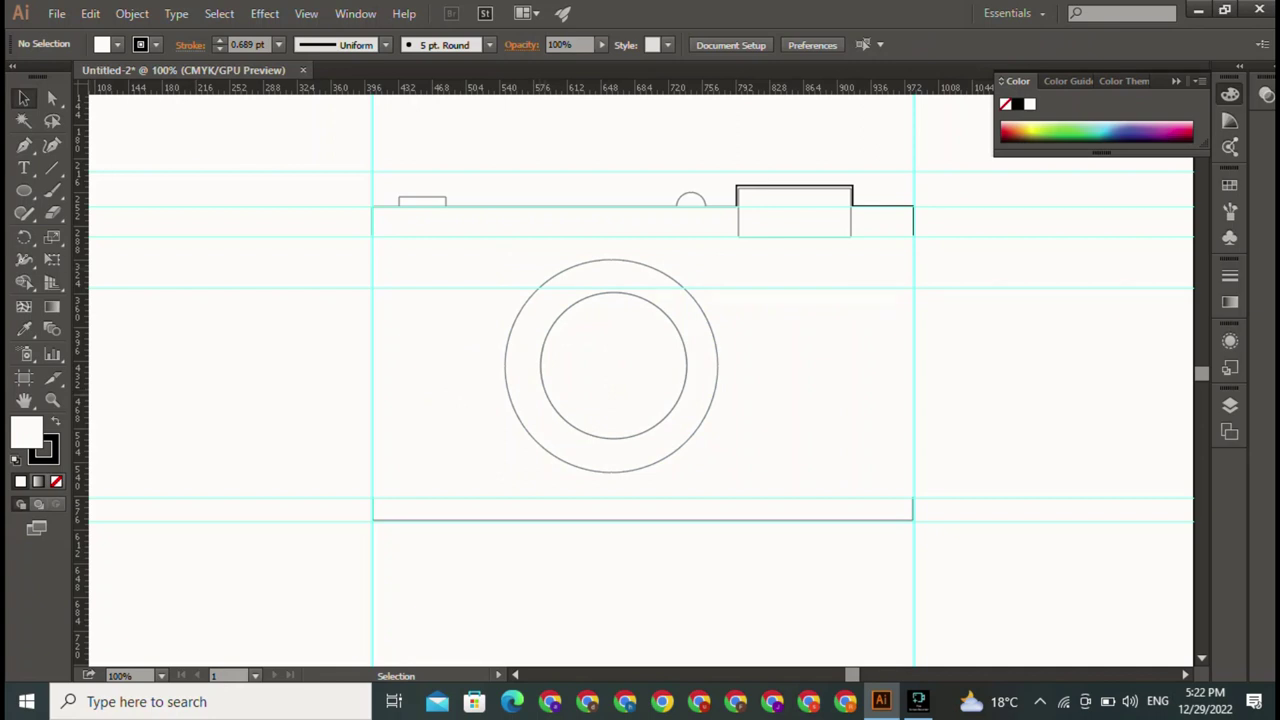
# Step: Add ruler guides at the lens's left, right, top and bottom edges and its vertical centre
pyautogui.moveTo(80, 400); pyautogui.dragTo(506, 400)
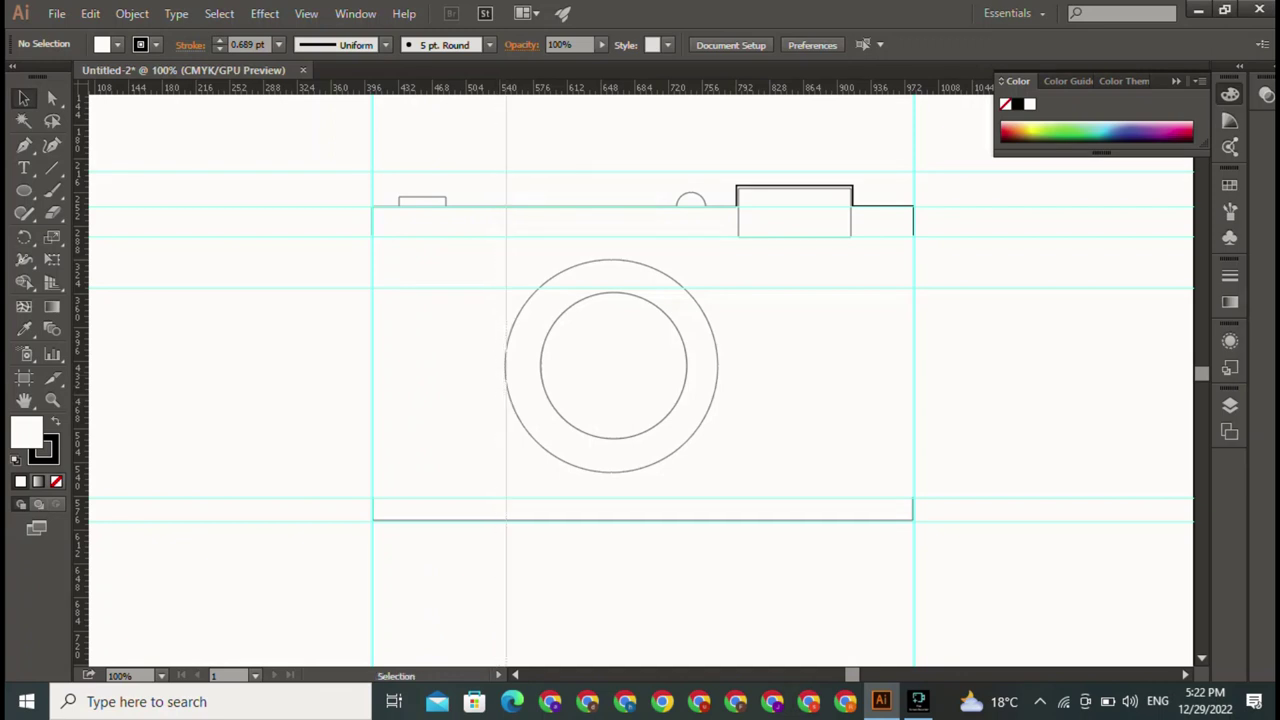
pyautogui.moveTo(80, 400)
pyautogui.mouseDown()
pyautogui.moveTo(833, 400)
pyautogui.moveTo(719, 400)
pyautogui.mouseUp()
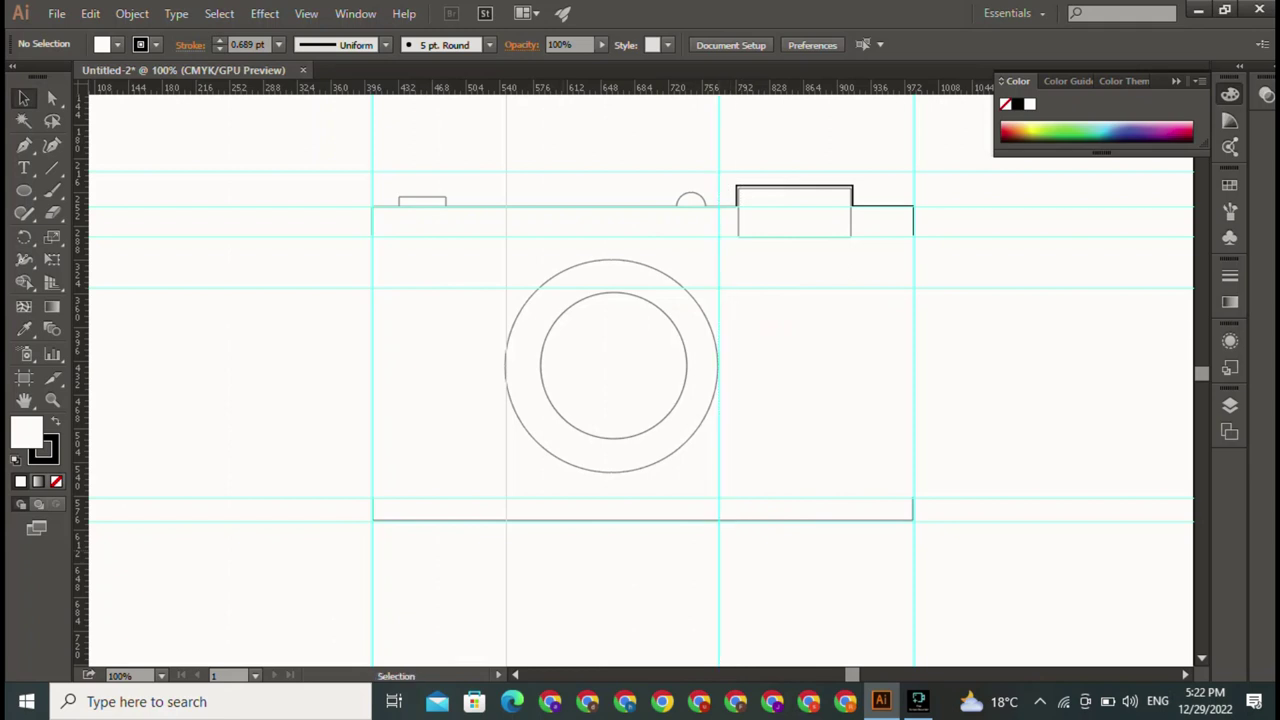
pyautogui.moveTo(650, 88)
pyautogui.mouseDown()
pyautogui.moveTo(650, 288)
pyautogui.moveTo(650, 258)
pyautogui.mouseUp()
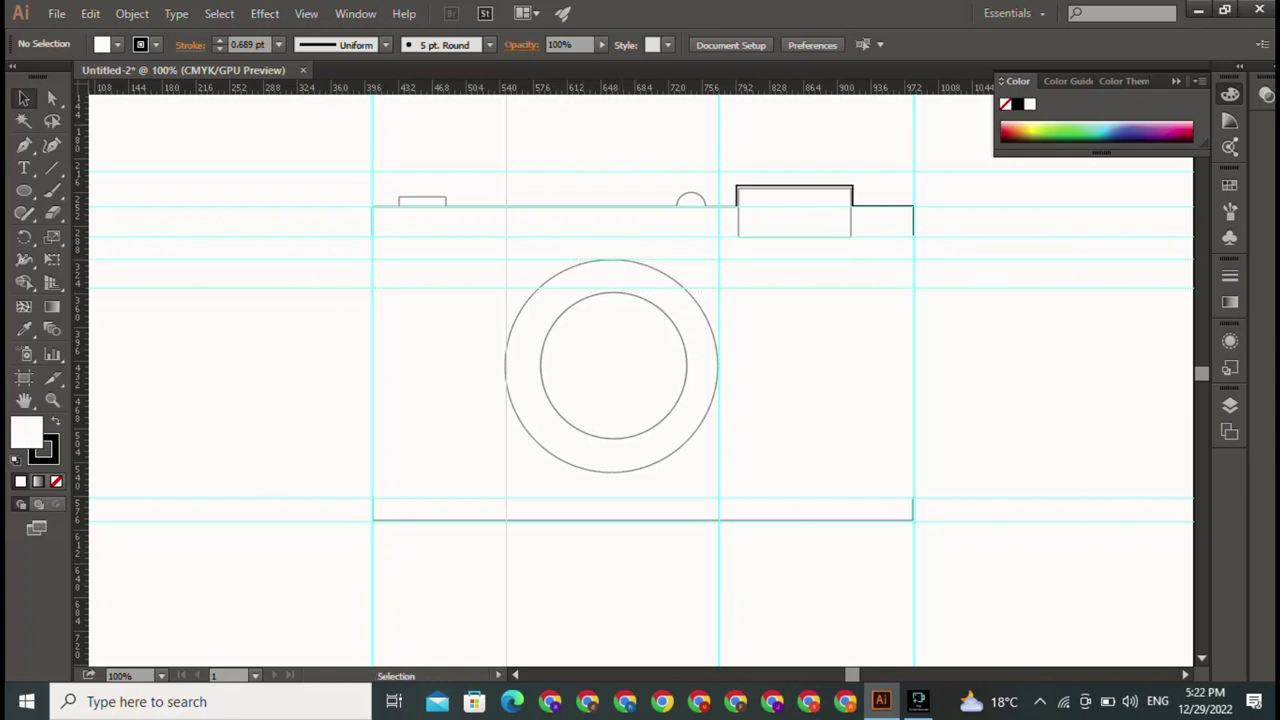
pyautogui.moveTo(650, 88); pyautogui.dragTo(650, 474)
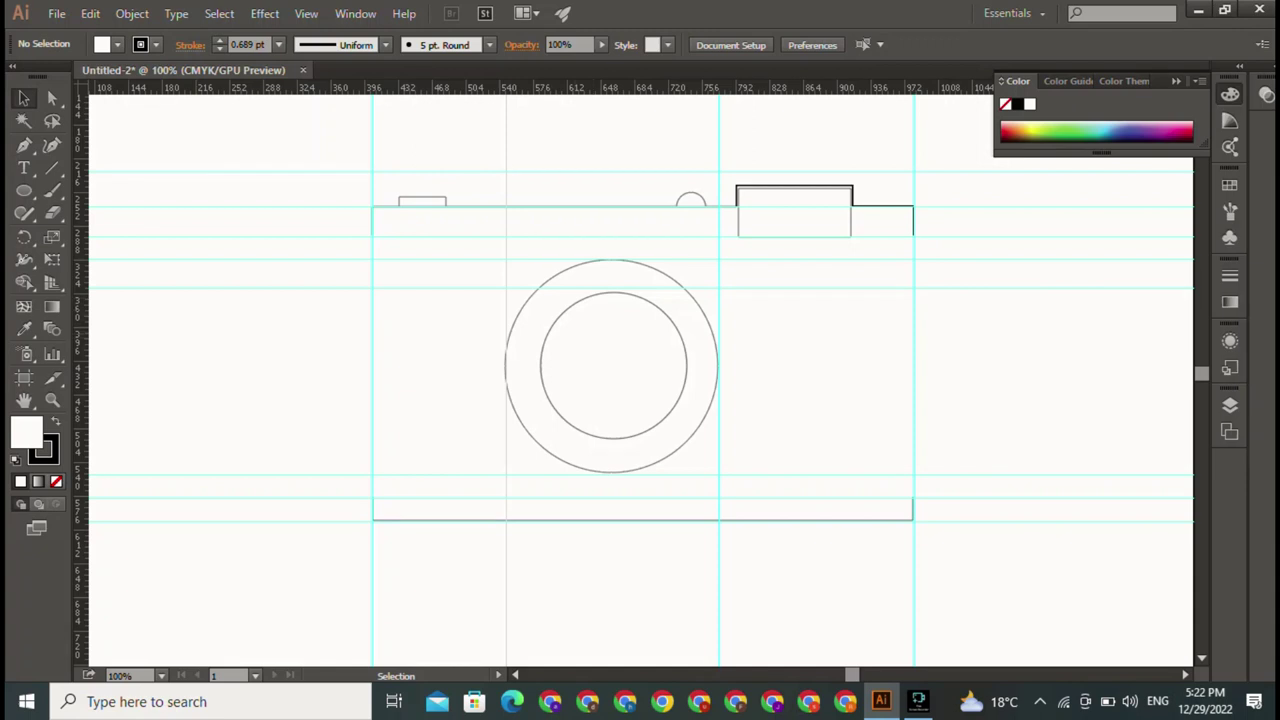
pyautogui.moveTo(82, 360); pyautogui.dragTo(610, 360)
pyautogui.moveTo(610, 360); pyautogui.dragTo(610, 360)
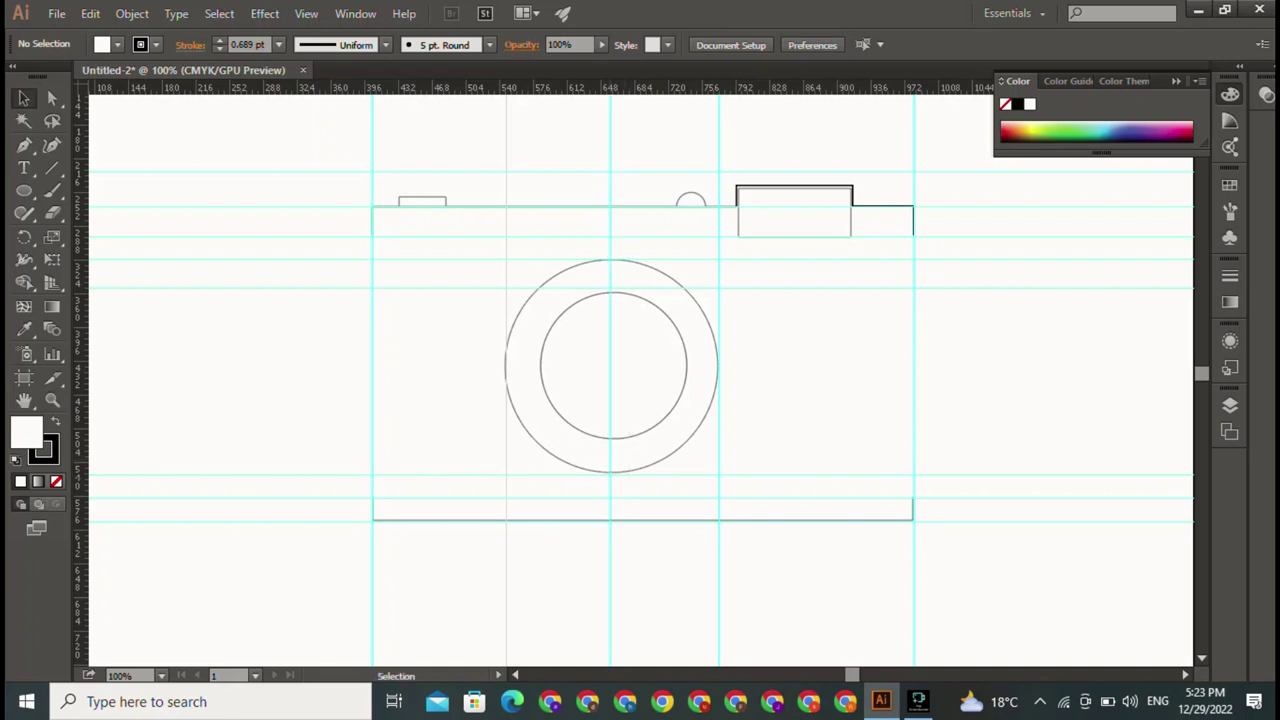
# Step: Centre the inner circle on the middle guide so both lens circles are concentric
pyautogui.click(561, 312)
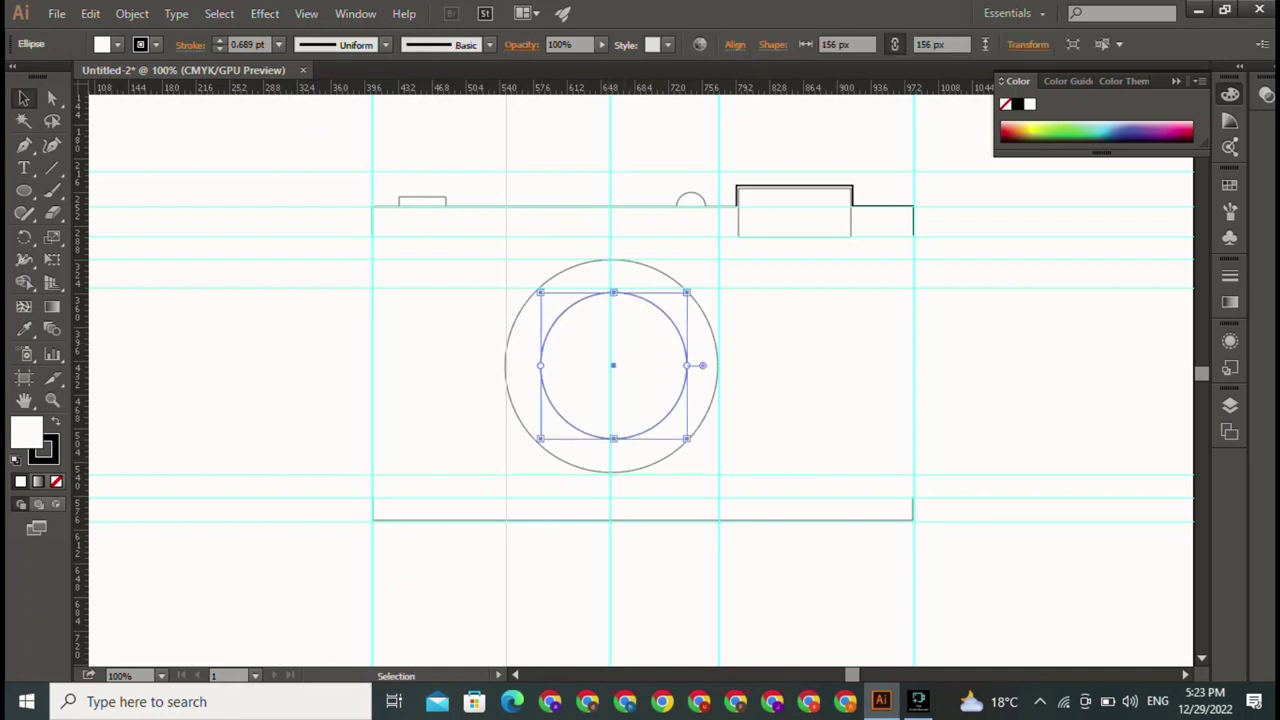
pyautogui.moveTo(649, 362); pyautogui.dragTo(645, 361)
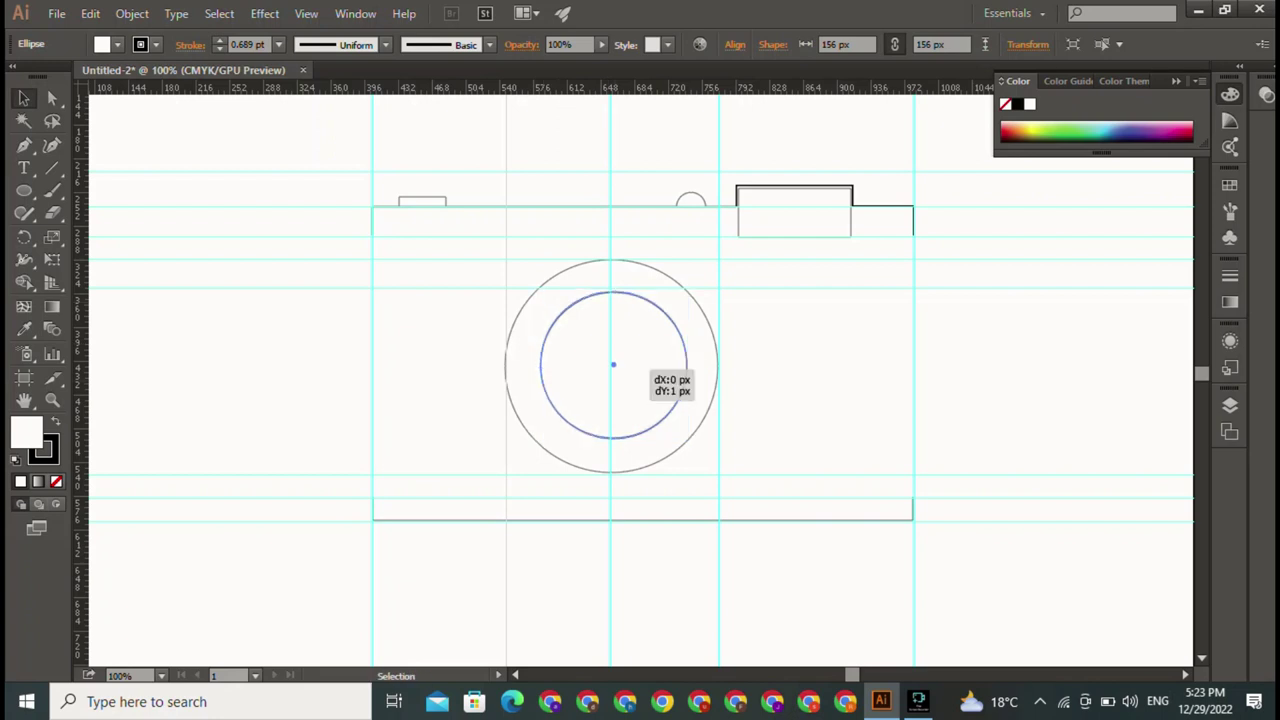
pyautogui.hotkey('ctrl', 'shift', 'a')
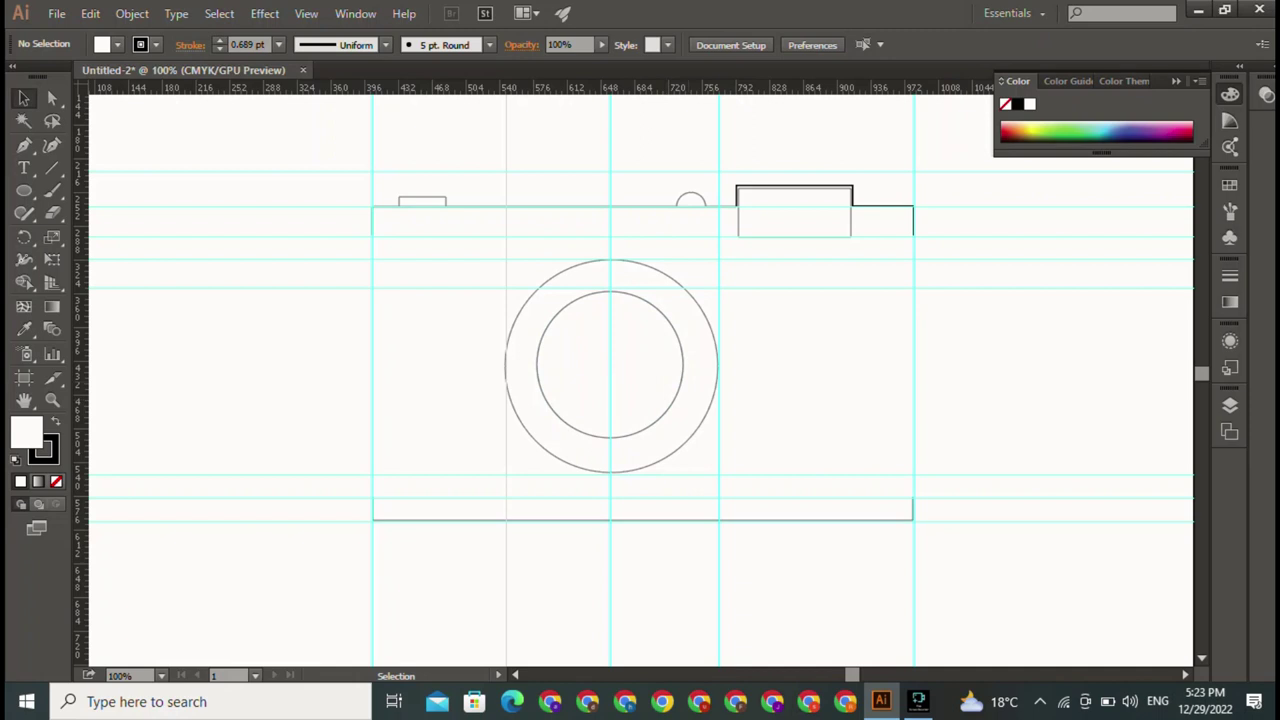
pyautogui.click(558, 312)
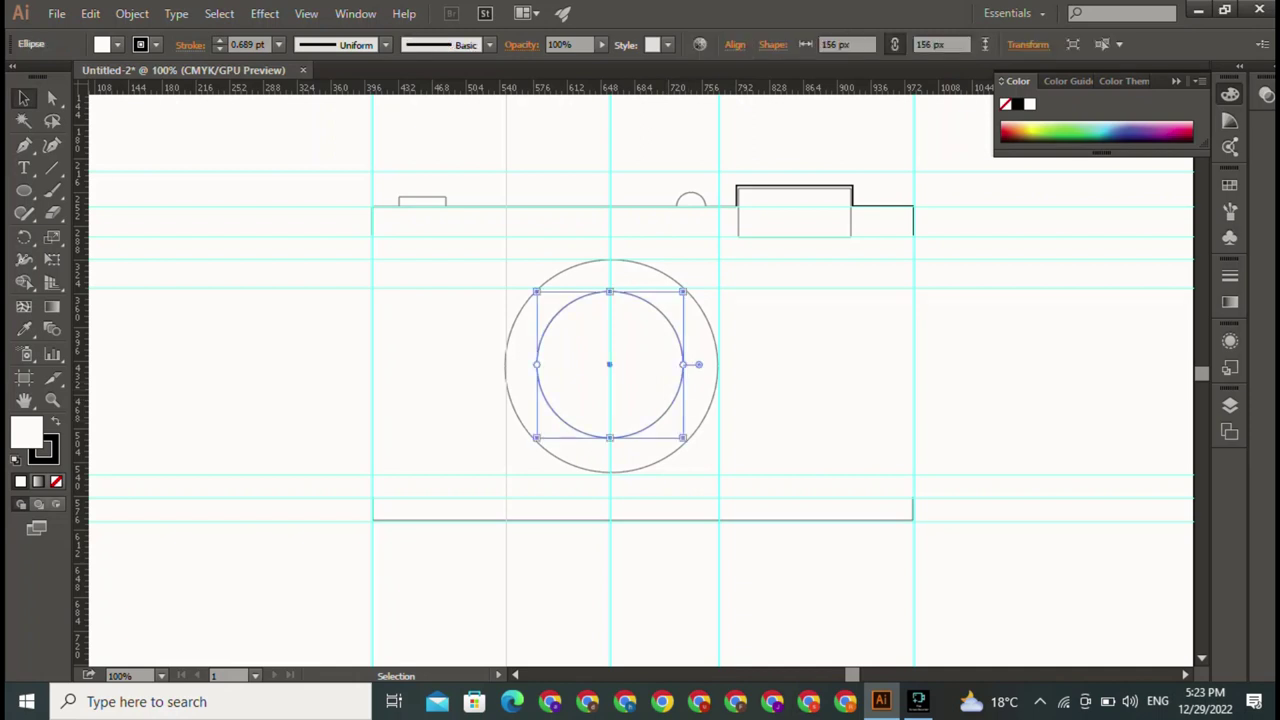
pyautogui.click(575, 330)
pyautogui.click(531, 292)
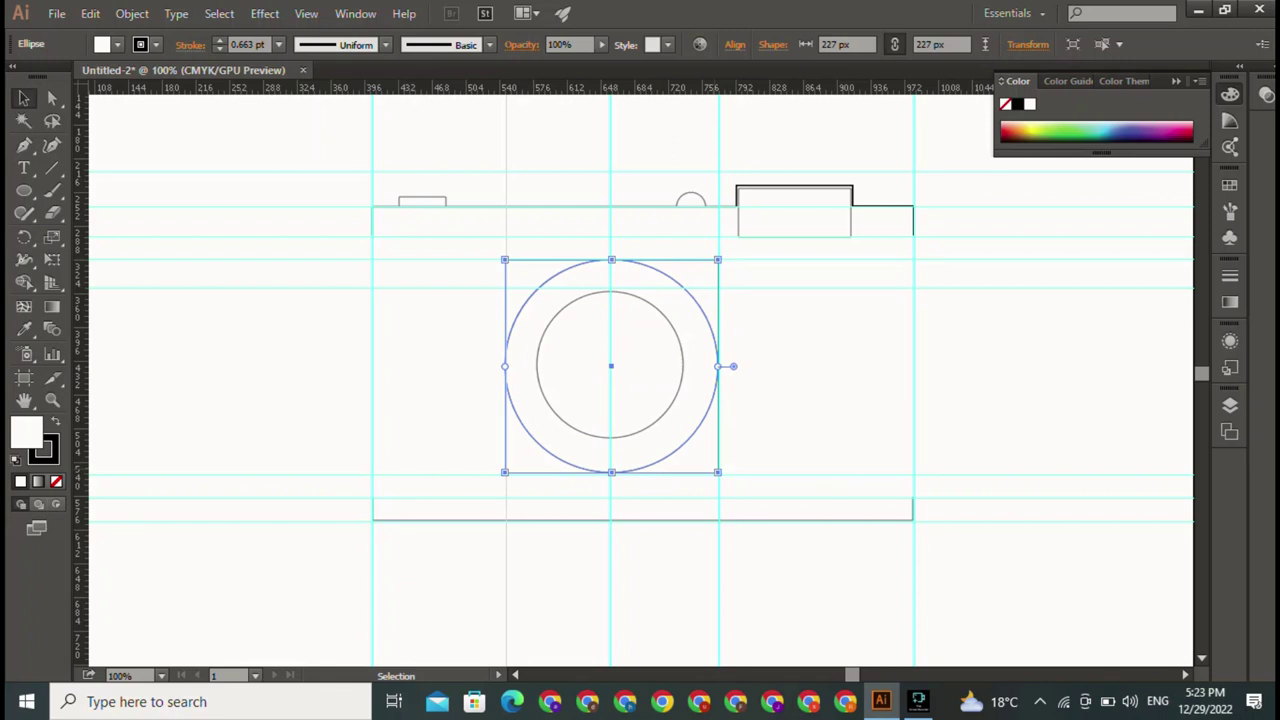
pyautogui.click(560, 300)
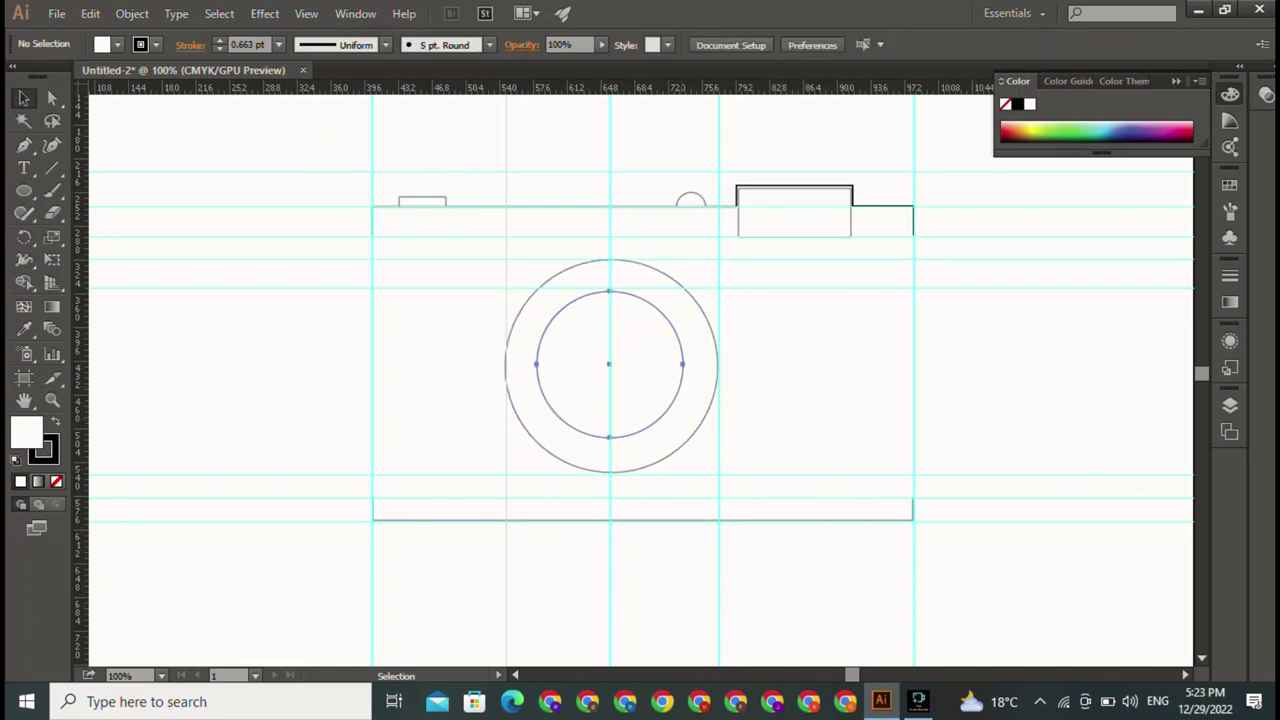
pyautogui.click(558, 312)
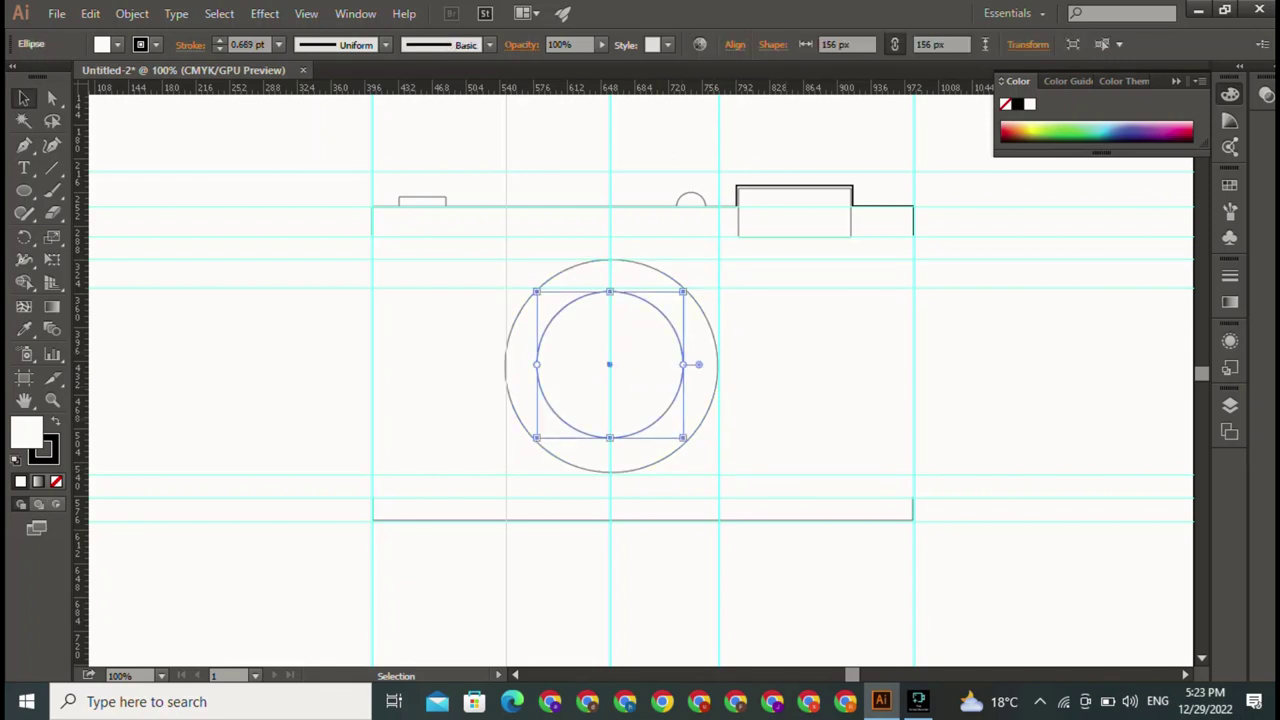
pyautogui.hotkey('ctrl', 'shift', 'a')
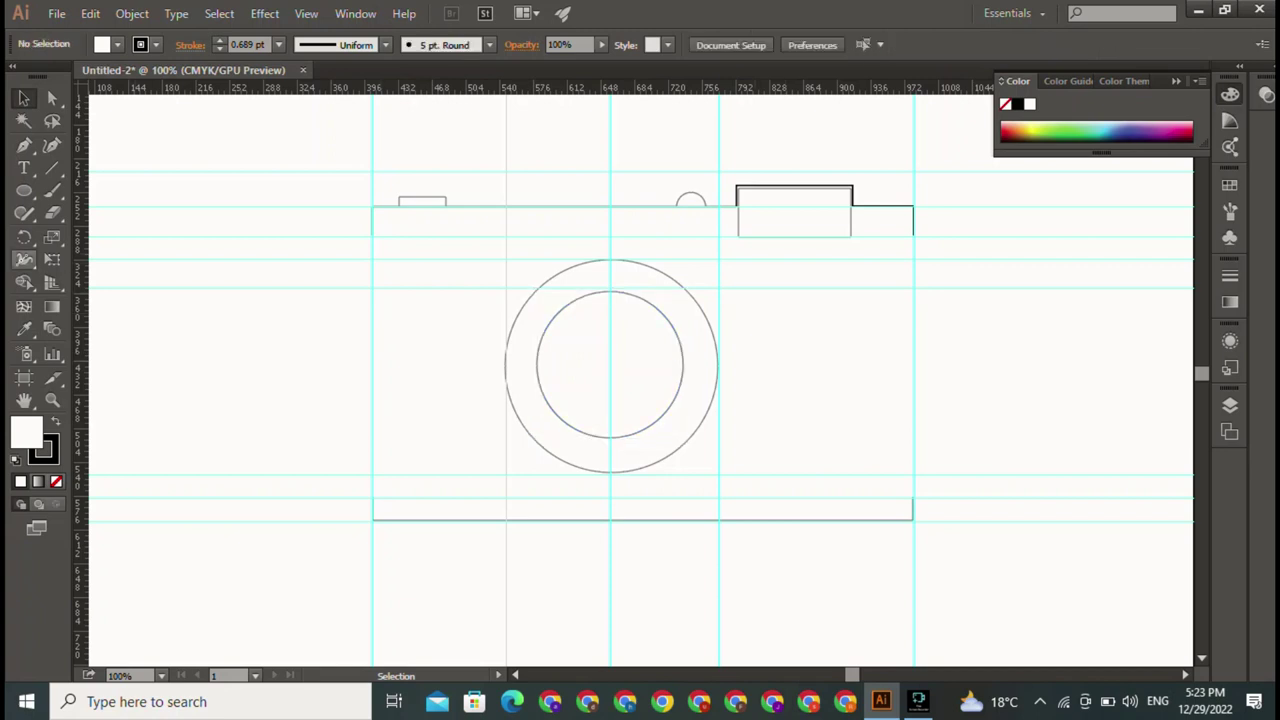
pyautogui.click(24, 168)
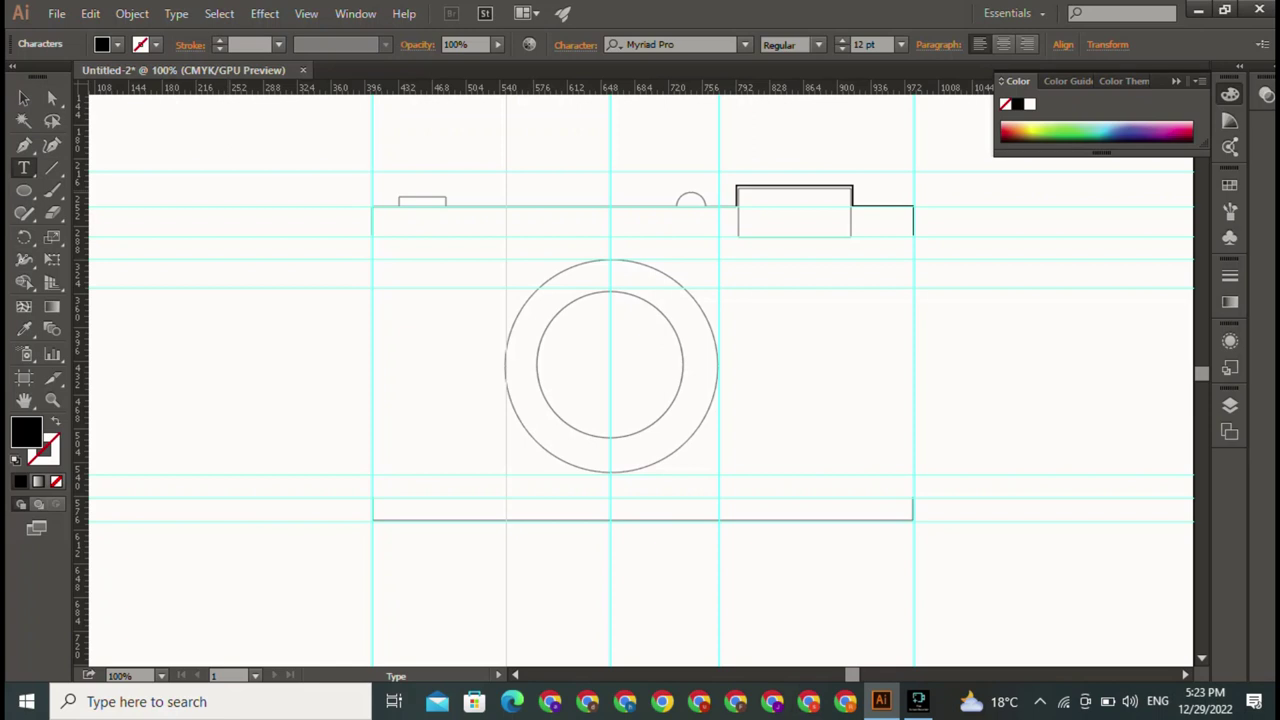
# Step: Type the word PHOTOGRAPHIC on the artboard, removing a stray letter P
pyautogui.write('P')
pyautogui.press('BackSpace')
pyautogui.write('P')
pyautogui.write('HOT')
pyautogui.write('O')
pyautogui.write('GR')
pyautogui.write('A')
pyautogui.write('PHI')
pyautogui.write('C')
pyautogui.press('Escape')
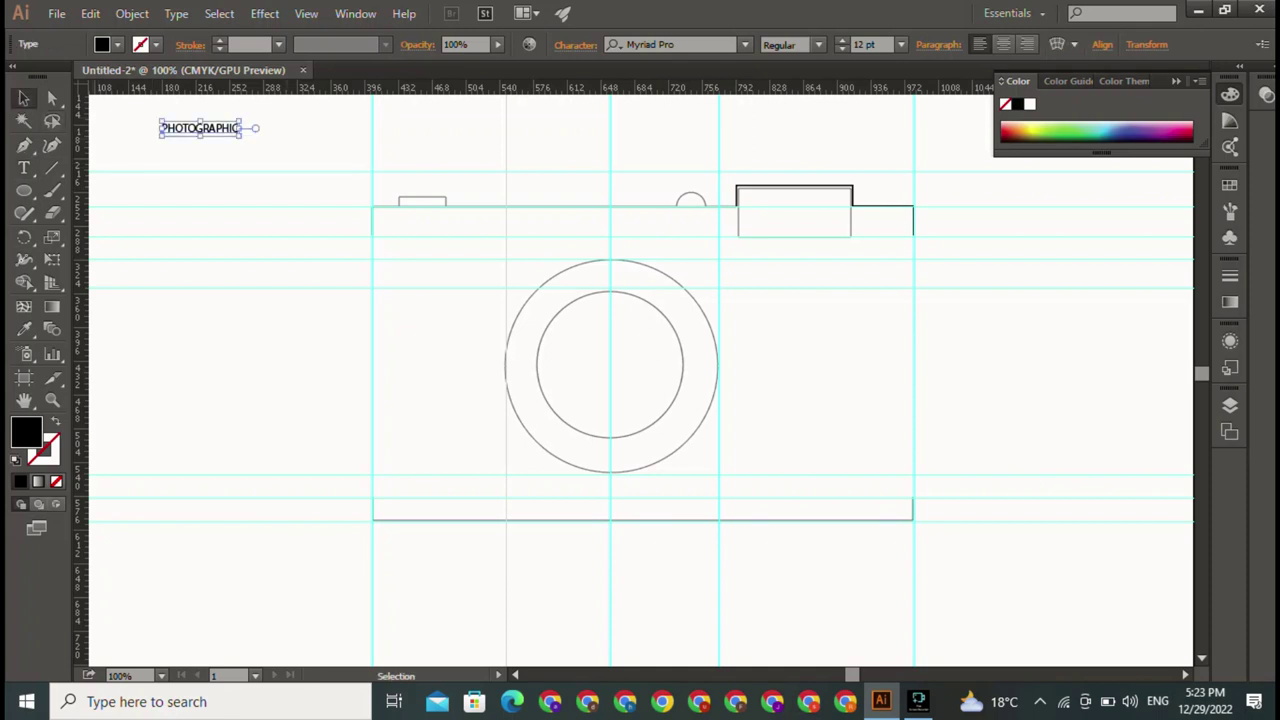
# Step: Enlarge PHOTOGRAPHIC to about 39 pt and place it across the camera's upper body
pyautogui.moveTo(240, 135); pyautogui.dragTo(300, 148)
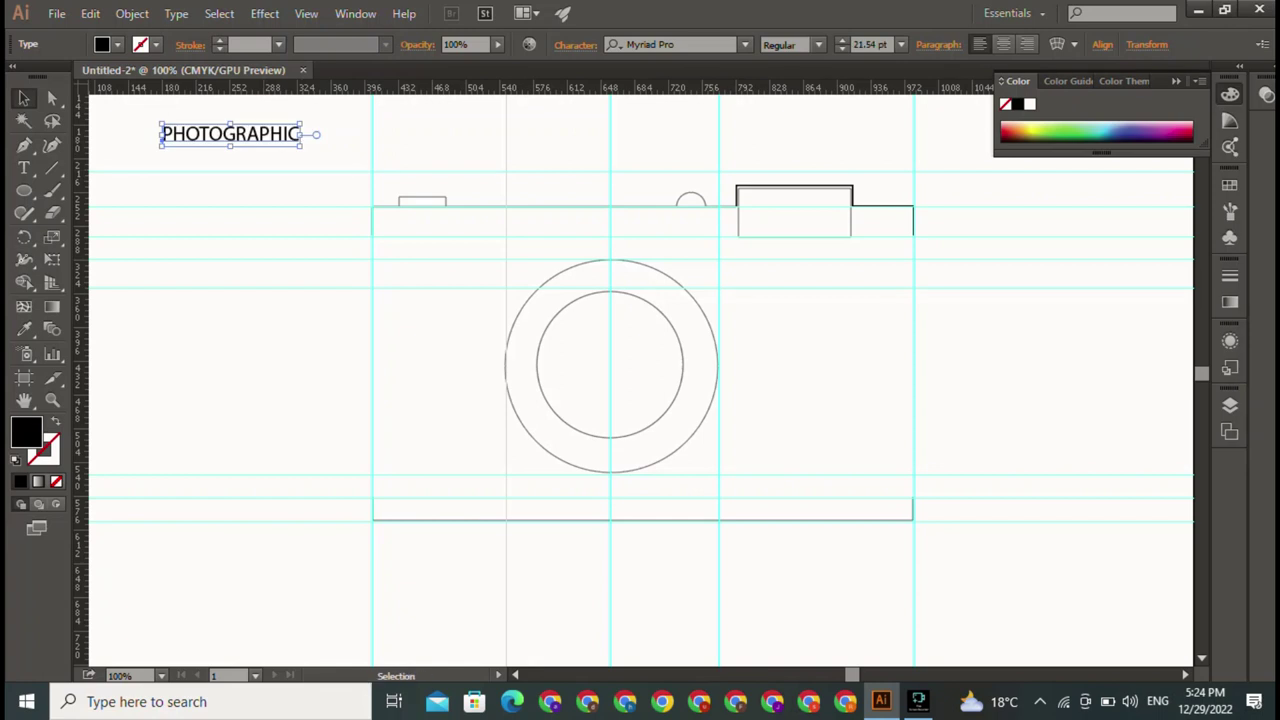
pyautogui.moveTo(163, 139)
pyautogui.mouseDown()
pyautogui.moveTo(433, 267)
pyautogui.moveTo(381, 237)
pyautogui.moveTo(392, 268)
pyautogui.moveTo(390, 253)
pyautogui.moveTo(275, 240)
pyautogui.mouseUp()
pyautogui.moveTo(400, 245); pyautogui.dragTo(513, 245)
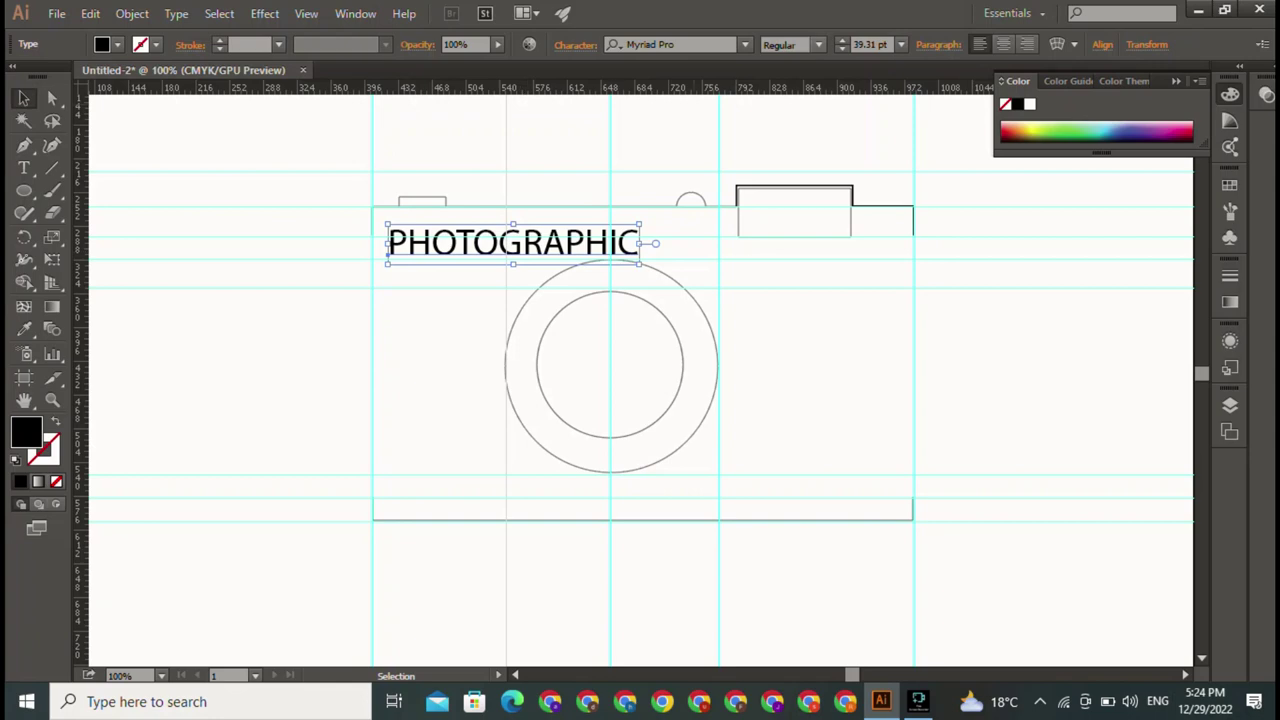
# Step: Set PHOTOGRAPHIC in Orator Std Medium and scale it down to 26.4 pt
pyautogui.click(744, 44)
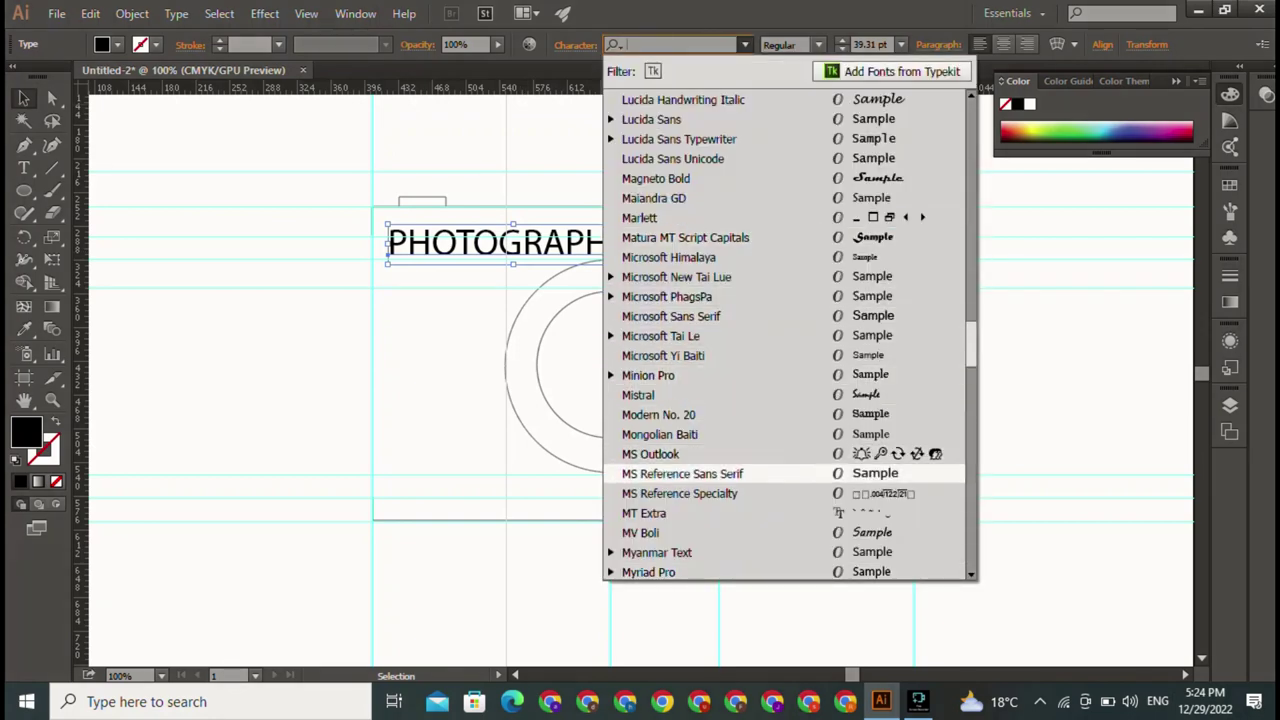
pyautogui.scroll(-4, 720, 276)
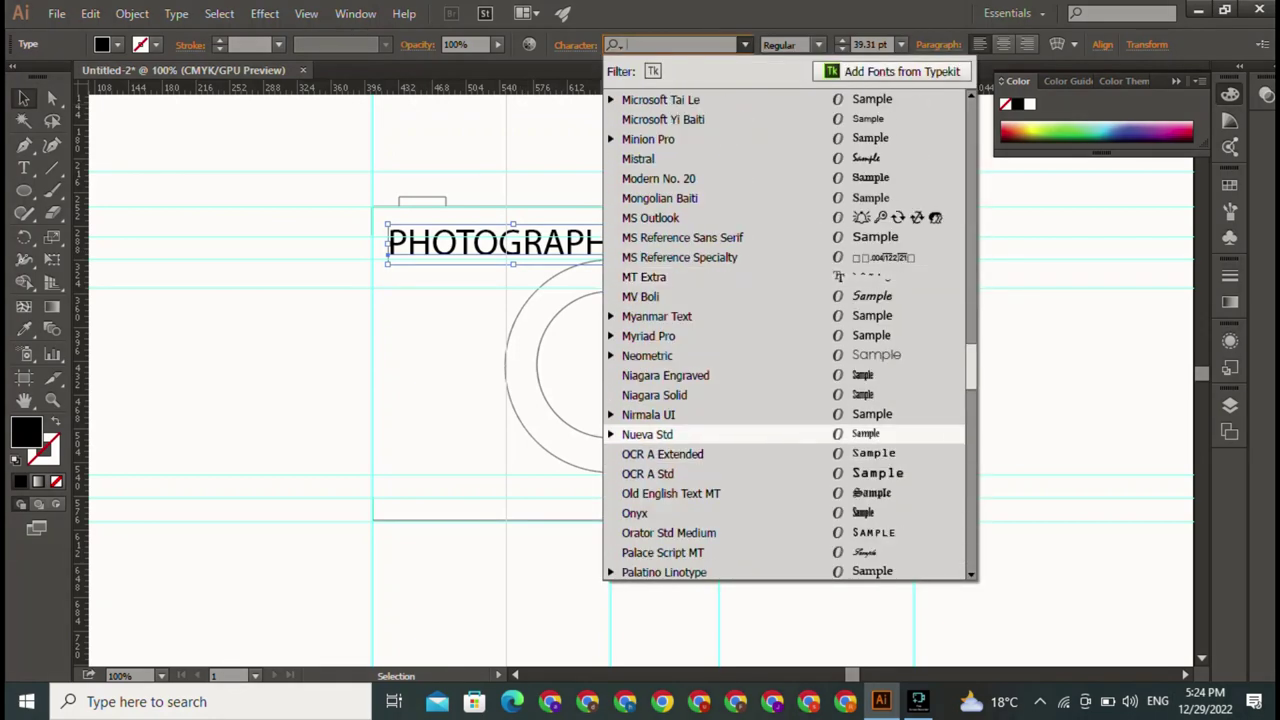
pyautogui.click(668, 532)
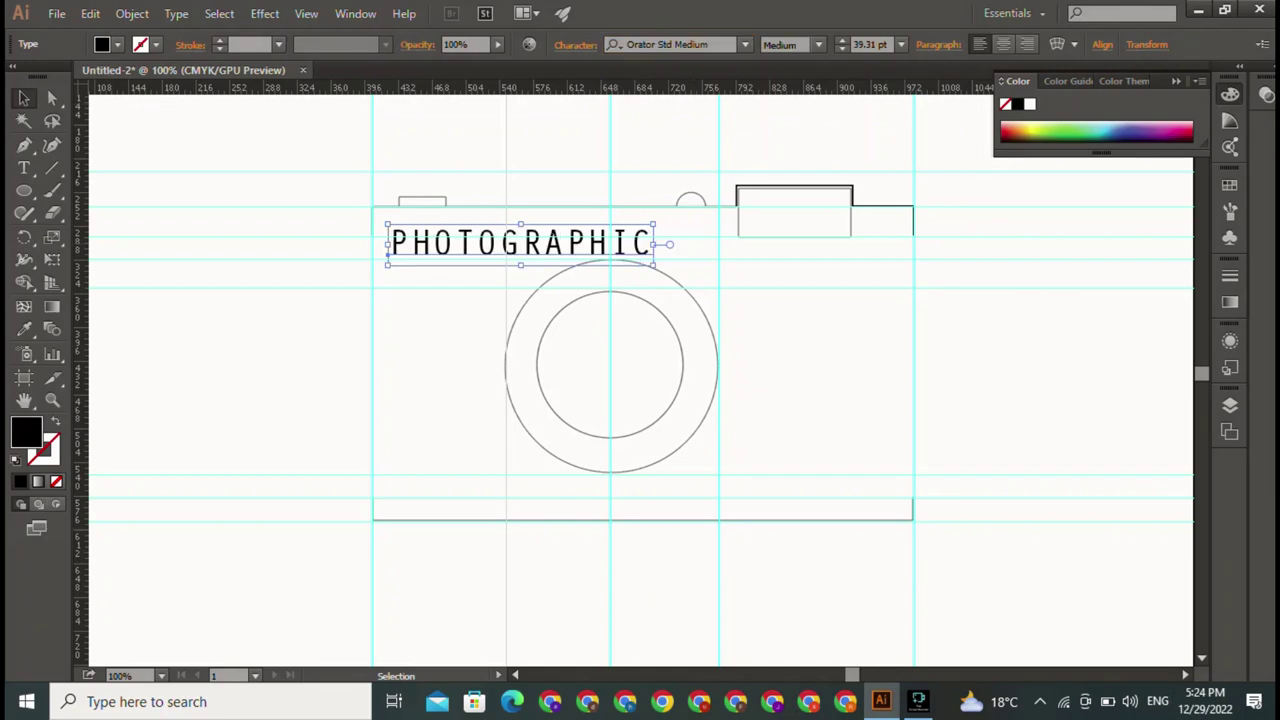
pyautogui.moveTo(654, 264); pyautogui.dragTo(608, 258)
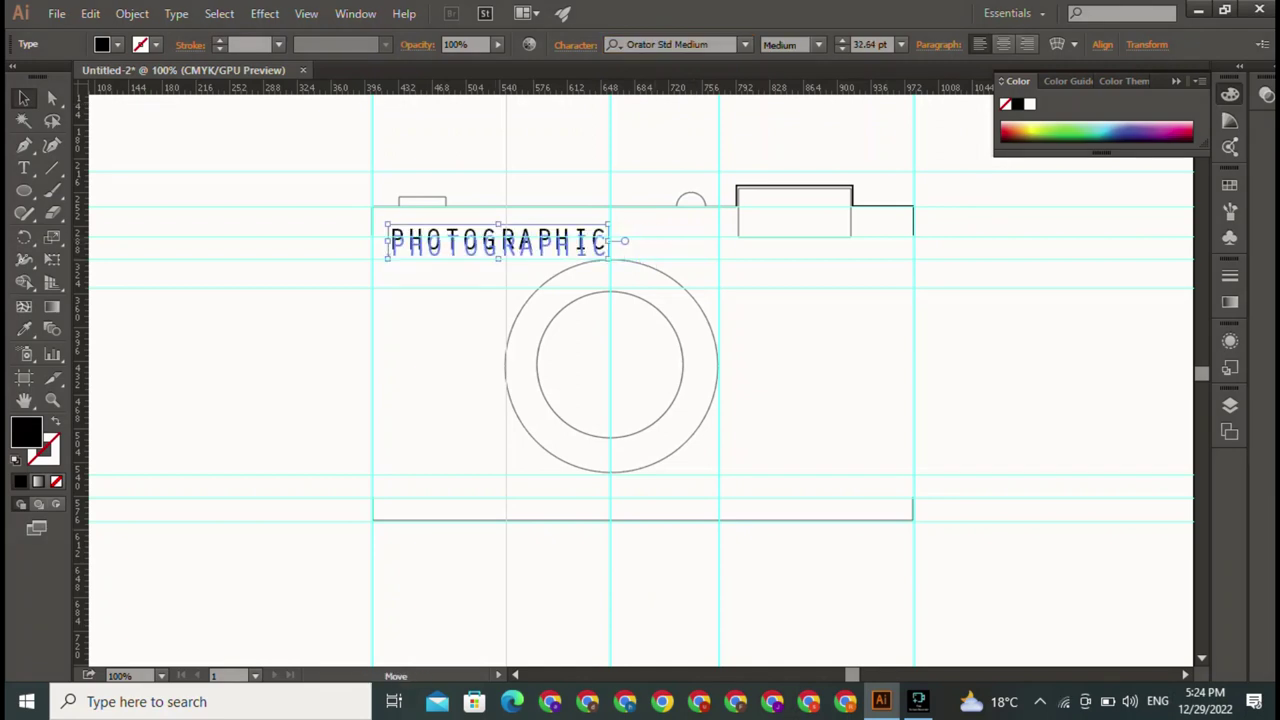
pyautogui.press('Down')
pyautogui.press('Down')
pyautogui.press('Down')
pyautogui.hotkey('ctrl', 'shift', 'a')
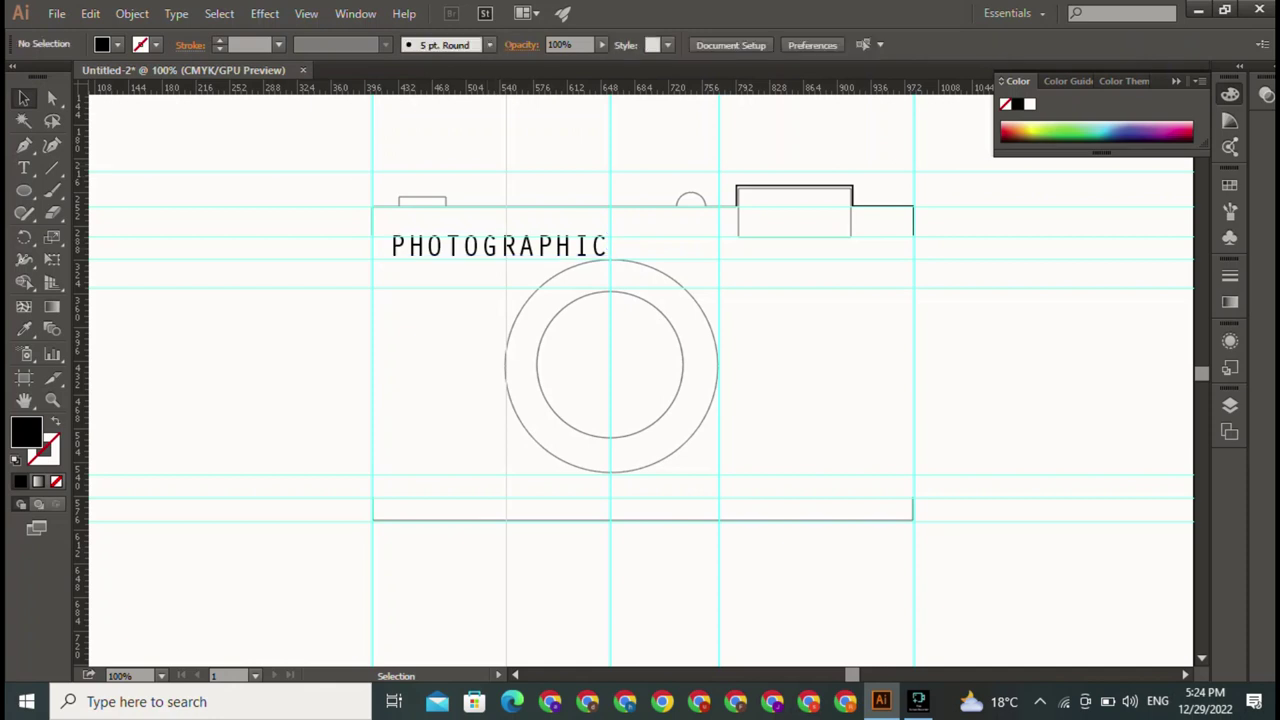
pyautogui.hotkey('ctrl', 'z')
pyautogui.hotkey('ctrl', 'z')
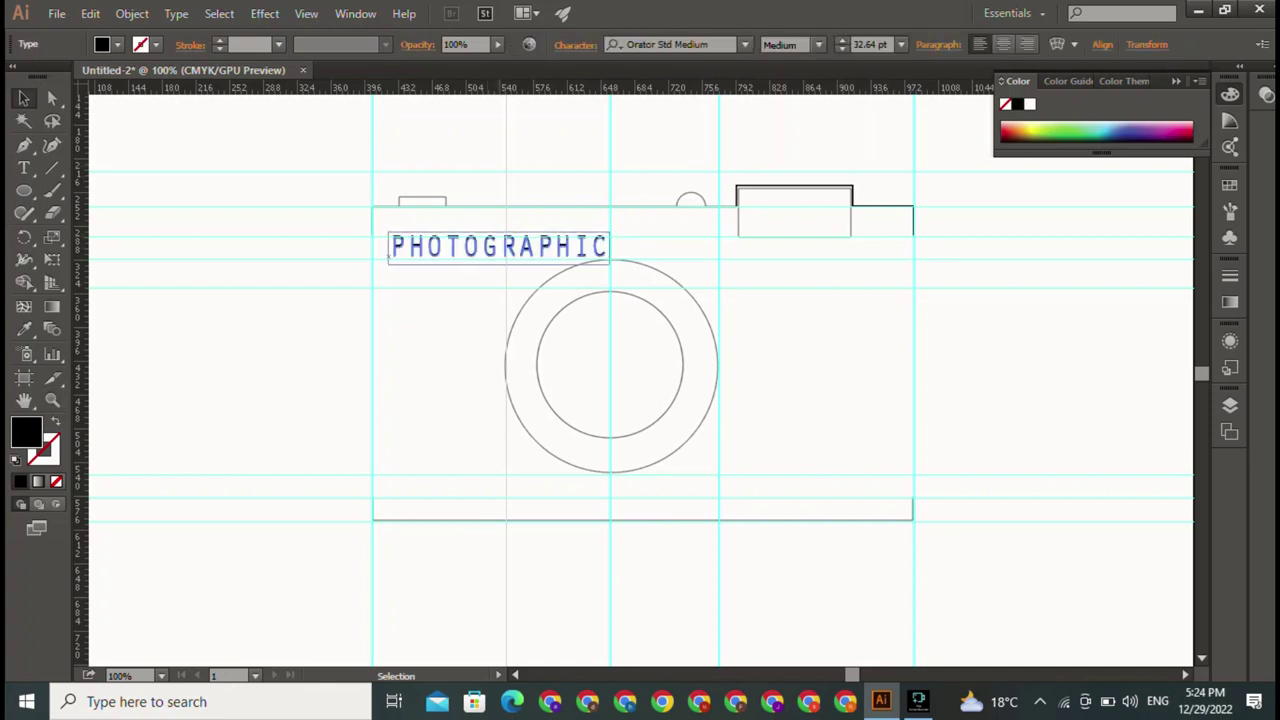
pyautogui.hotkey('ctrl', 'z')
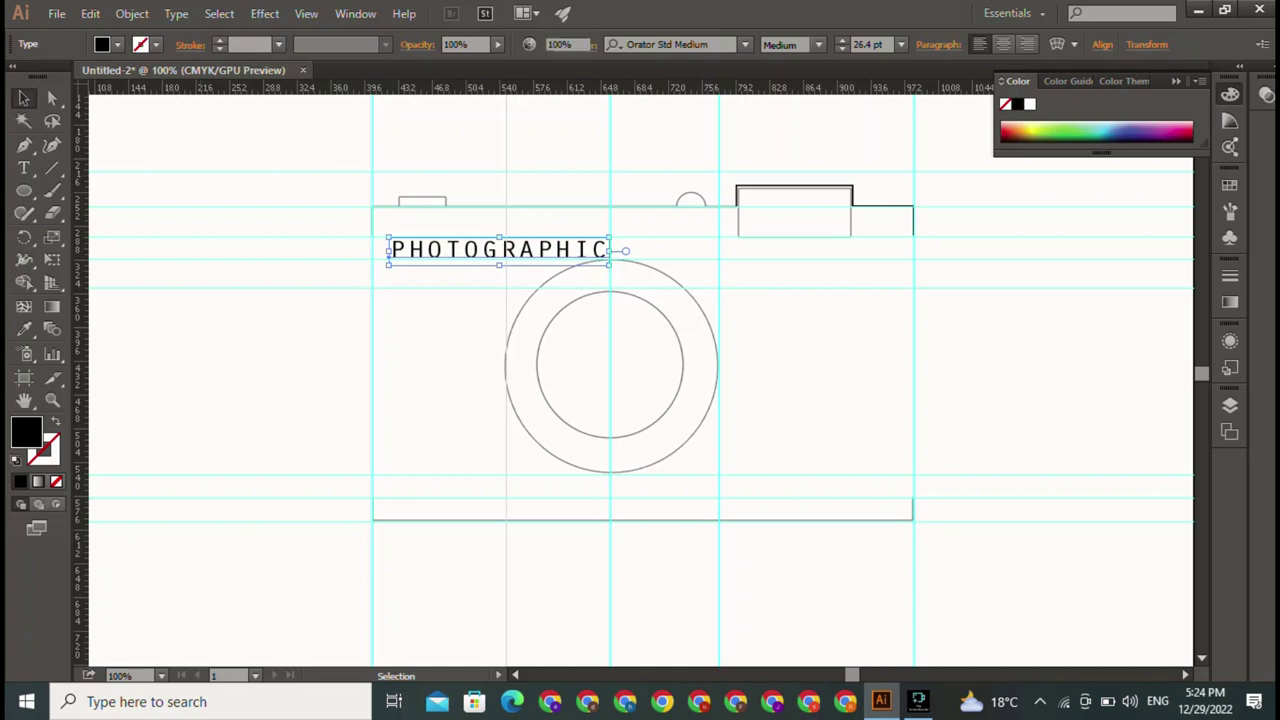
pyautogui.hotkey('ctrl', 'shift', 'a')
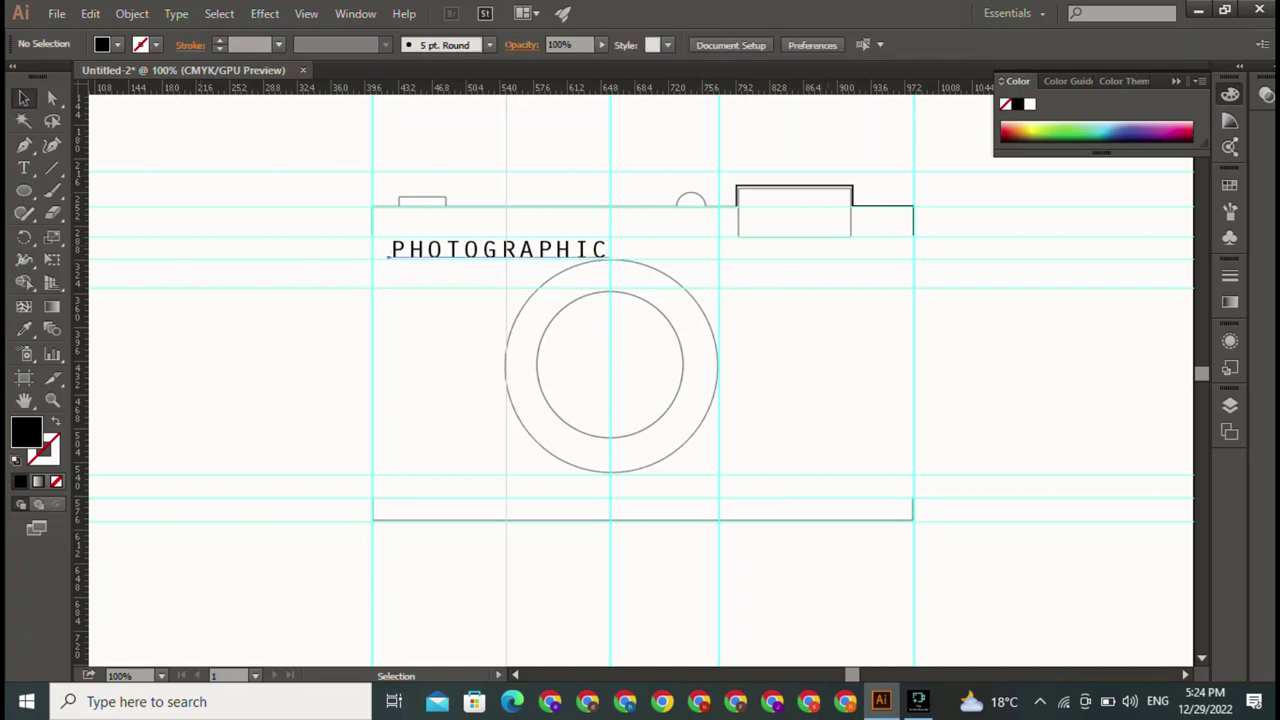
# Step: Shift PHOTOGRAPHIC slightly left into the camera body's top-left corner, keeping the Medium style
pyautogui.moveTo(388, 256); pyautogui.dragTo(377, 256)
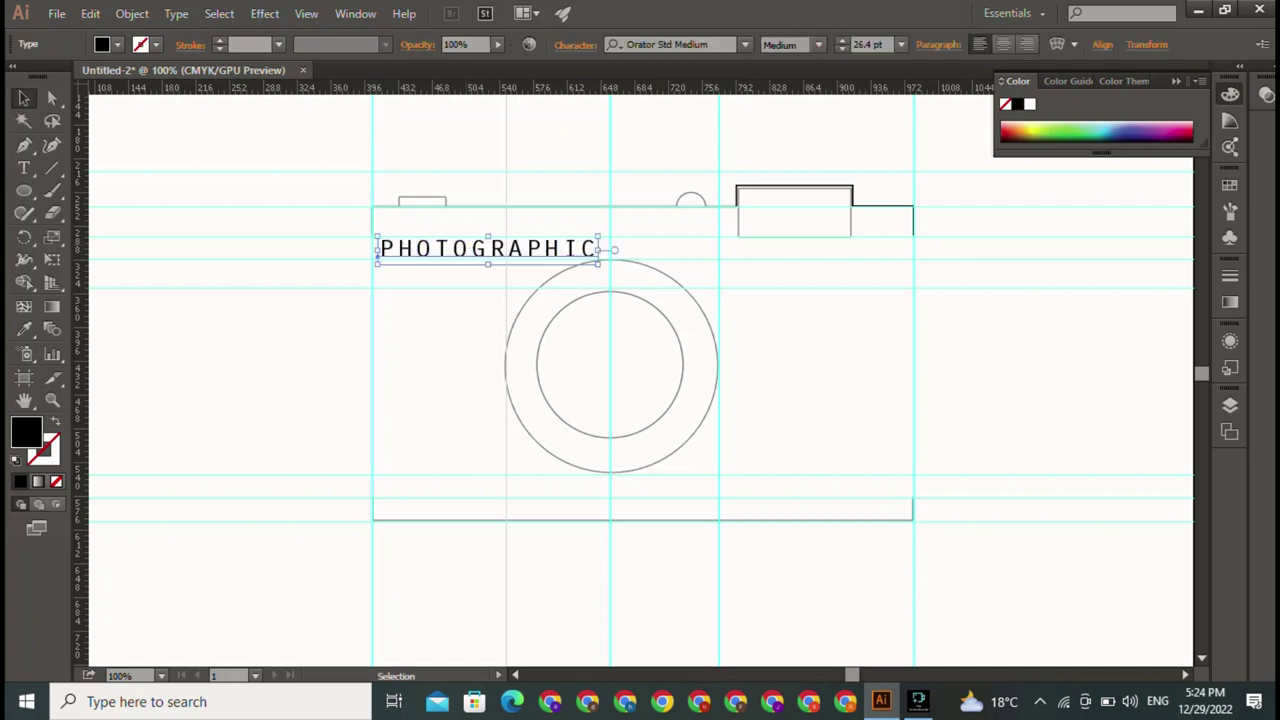
pyautogui.hotkey('ctrl', 'shift', 'a')
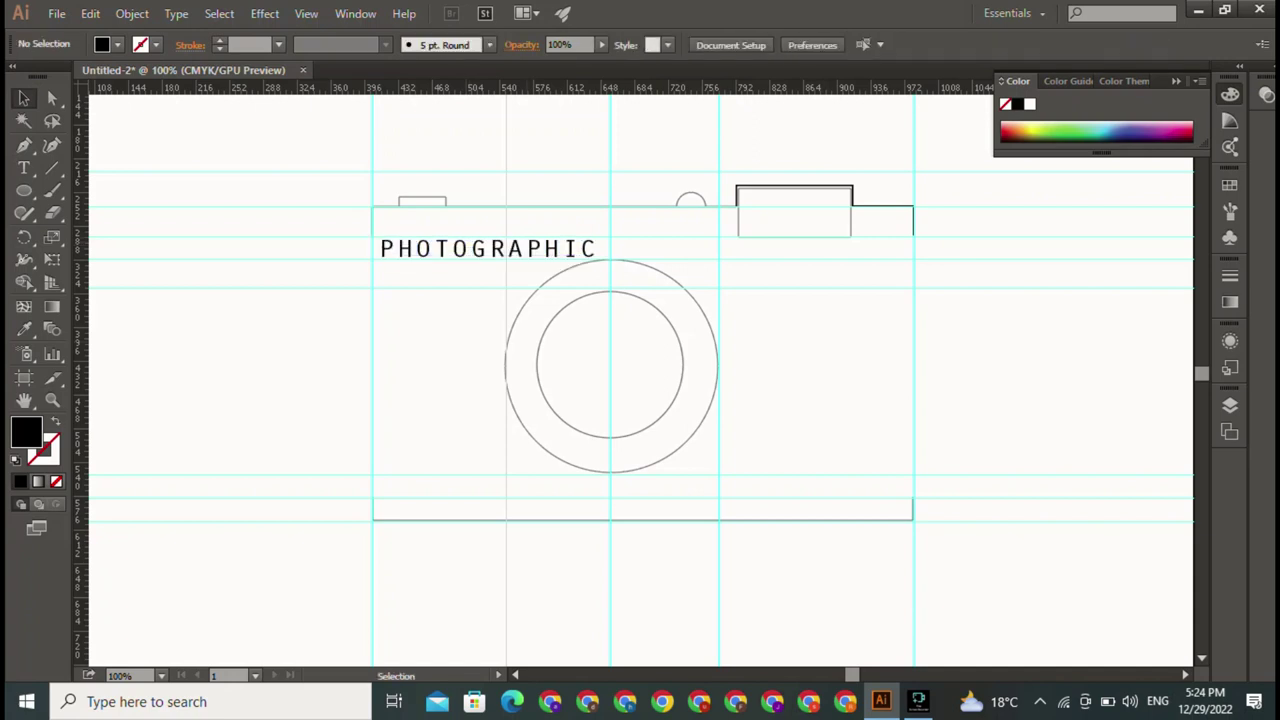
pyautogui.click(385, 250)
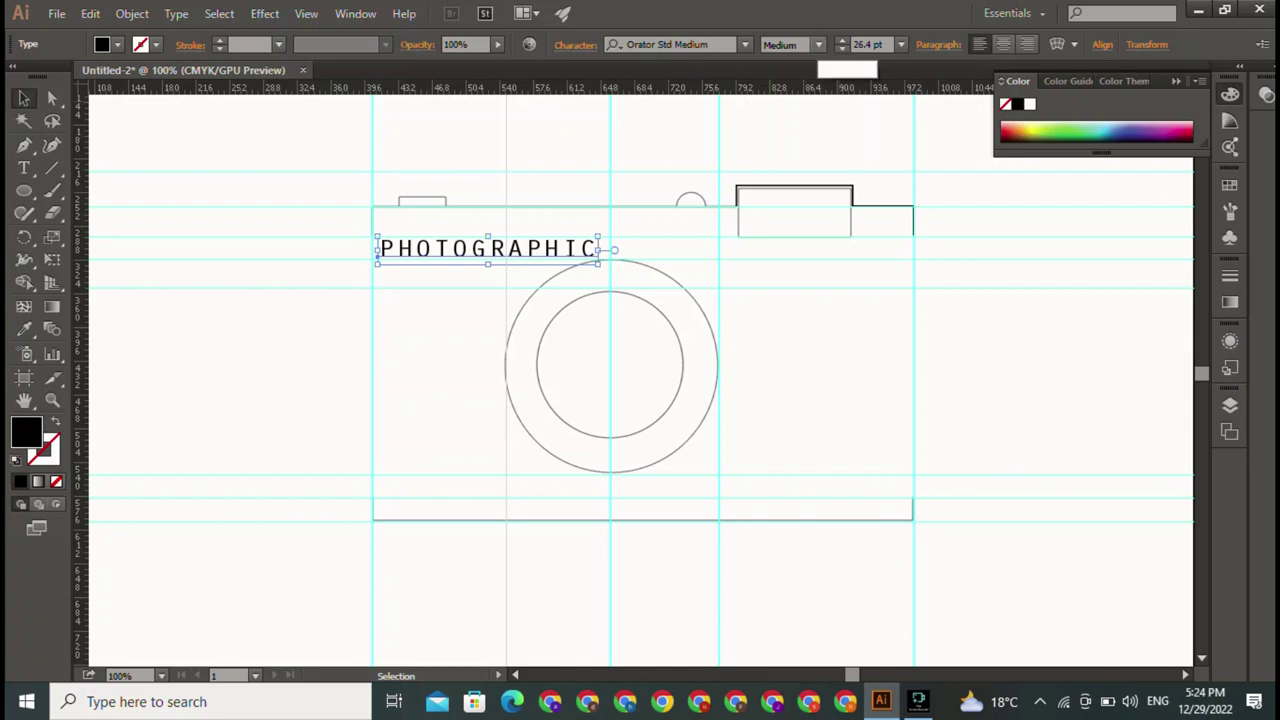
pyautogui.click(818, 44)
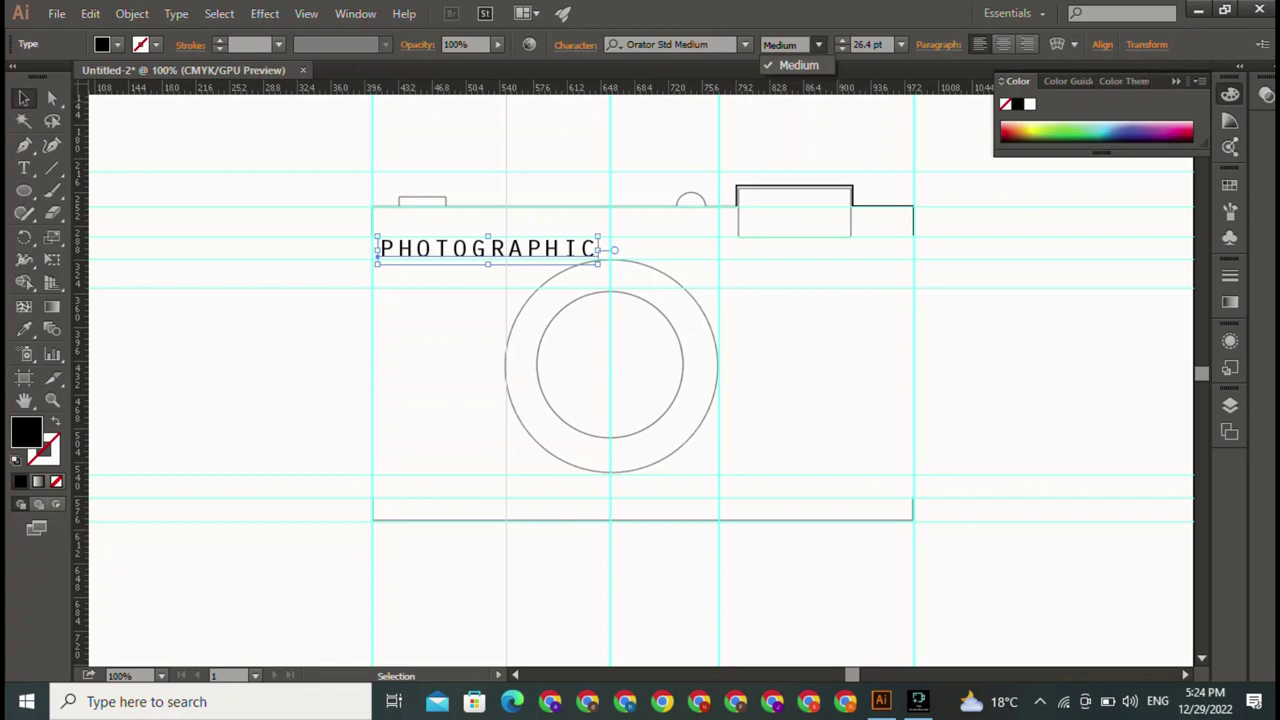
pyautogui.press('Escape')
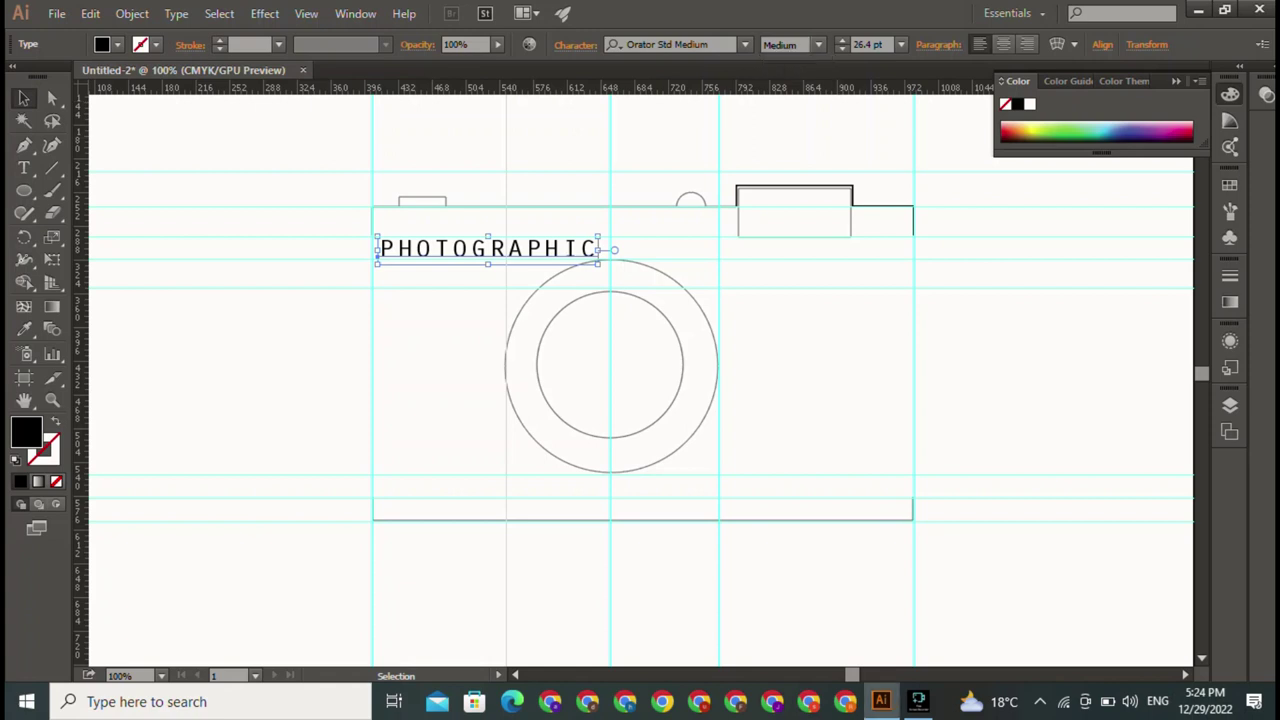
pyautogui.hotkey('ctrl', 'shift', 'a')
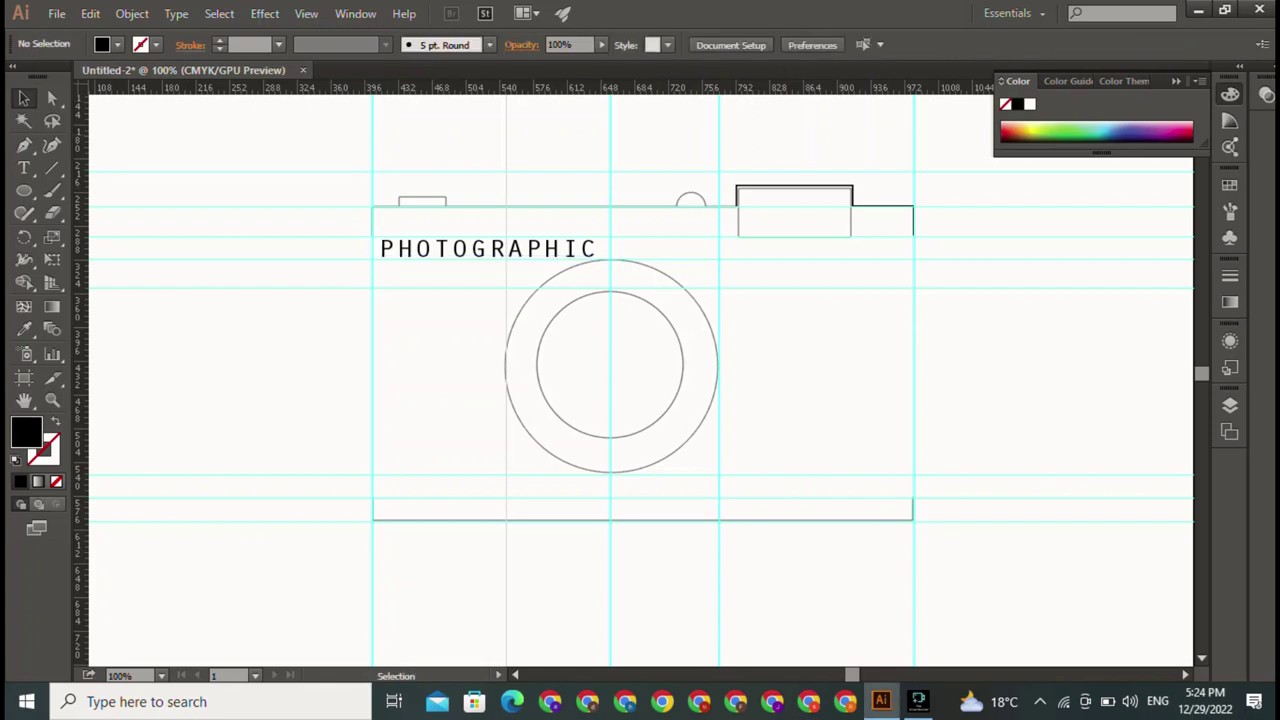
# Step: Create a new STUDIO text object on empty canvas
pyautogui.press('t')
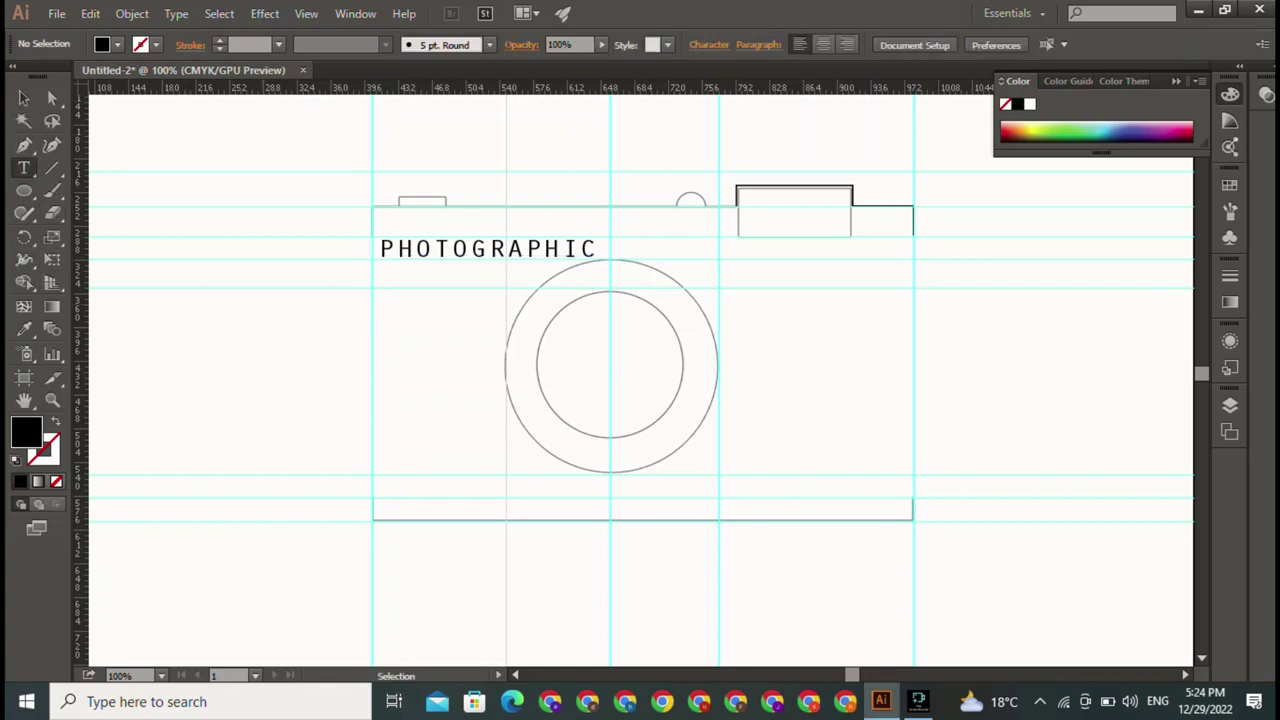
pyautogui.click(572, 248)
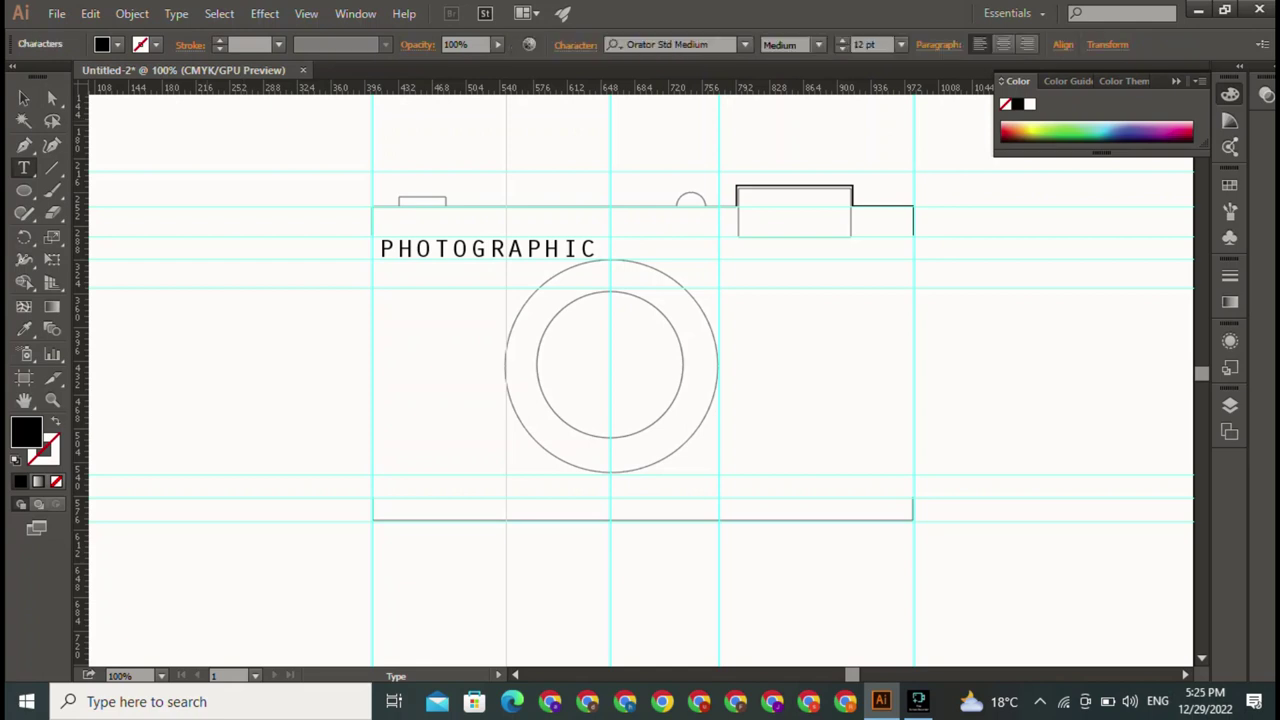
pyautogui.click(206, 117)
pyautogui.write('STU')
pyautogui.write('DIO')
pyautogui.press('Escape')
# Step: Move STUDIO toward the camera's lower right, undoing an accidental shift of the bottom line
pyautogui.click(24, 98)
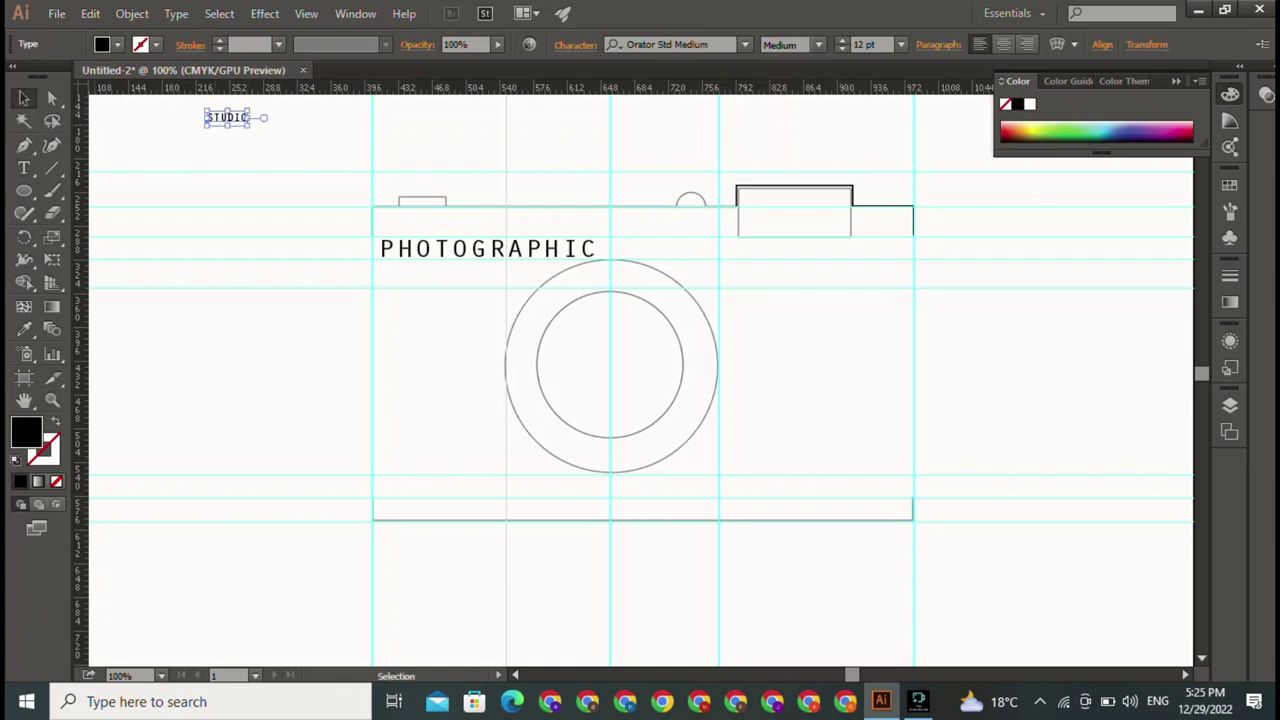
pyautogui.moveTo(226, 117)
pyautogui.mouseDown()
pyautogui.moveTo(878, 500)
pyautogui.moveTo(778, 455)
pyautogui.moveTo(777, 492)
pyautogui.mouseUp()
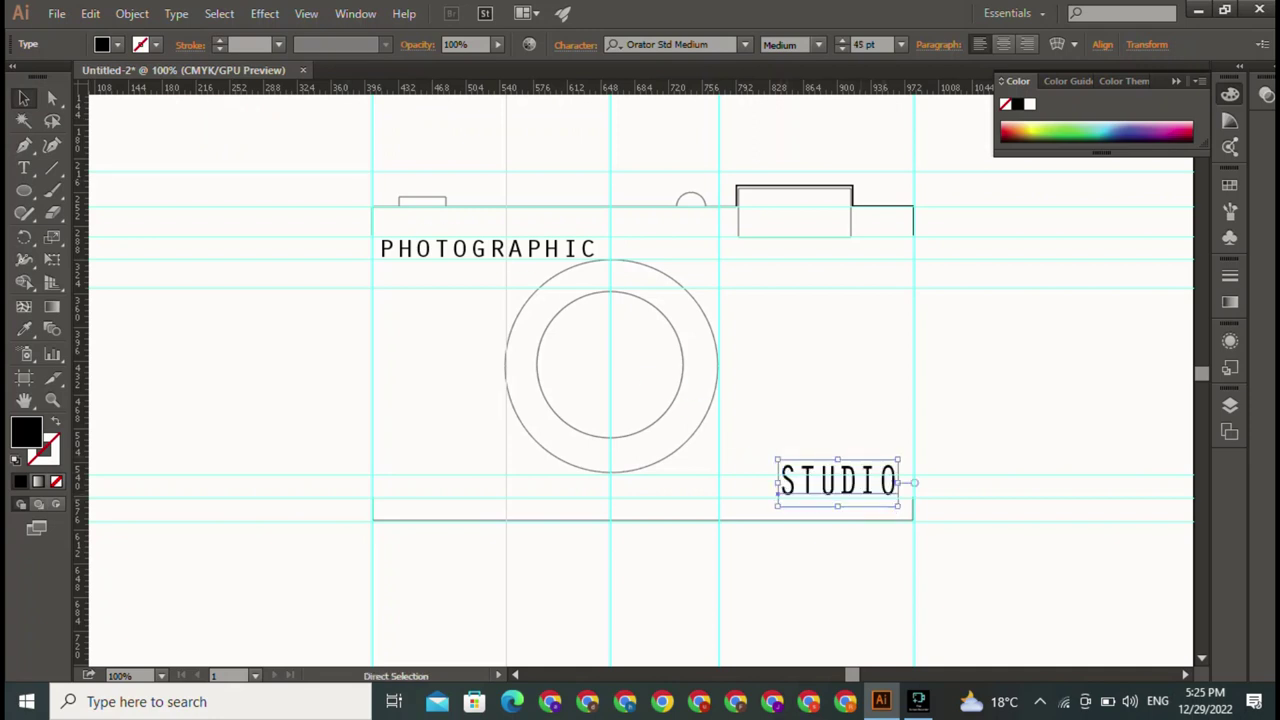
pyautogui.hotkey('ctrl', 'z')
pyautogui.keyDown('shift'); pyautogui.click(380, 519); pyautogui.keyUp('shift')
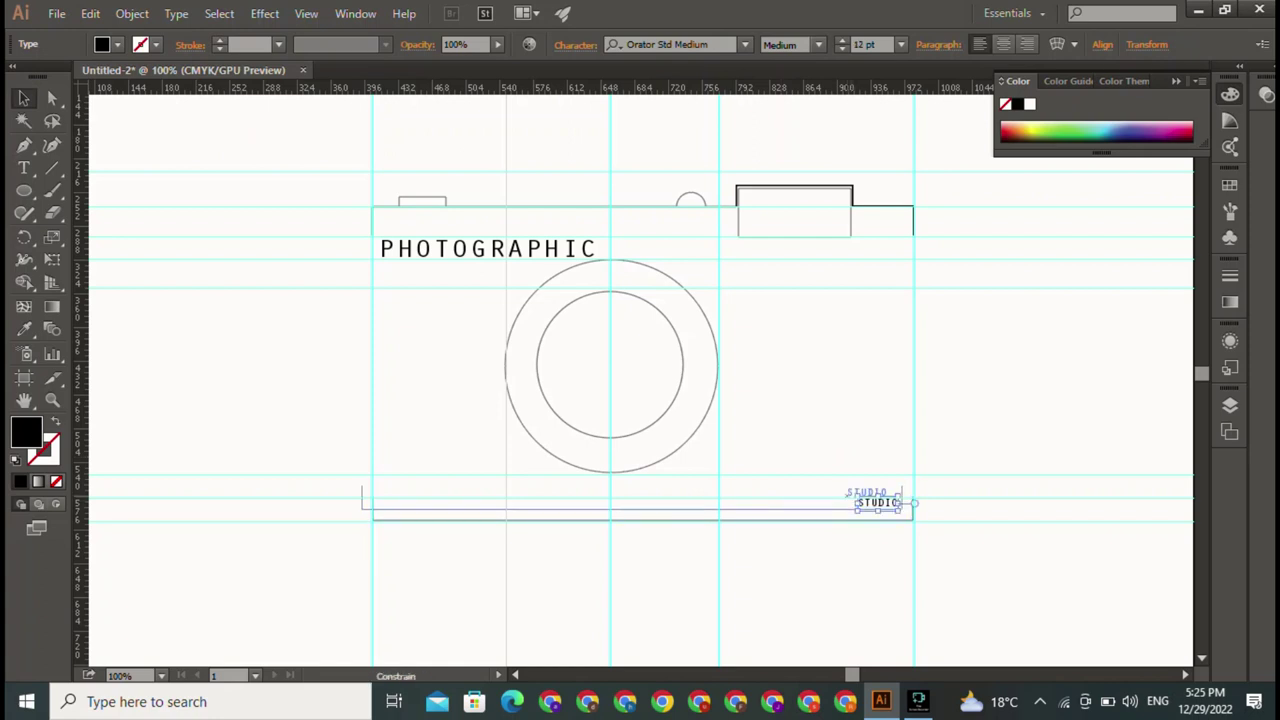
pyautogui.moveTo(898, 505); pyautogui.dragTo(886, 494)
pyautogui.hotkey('ctrl', 'z')
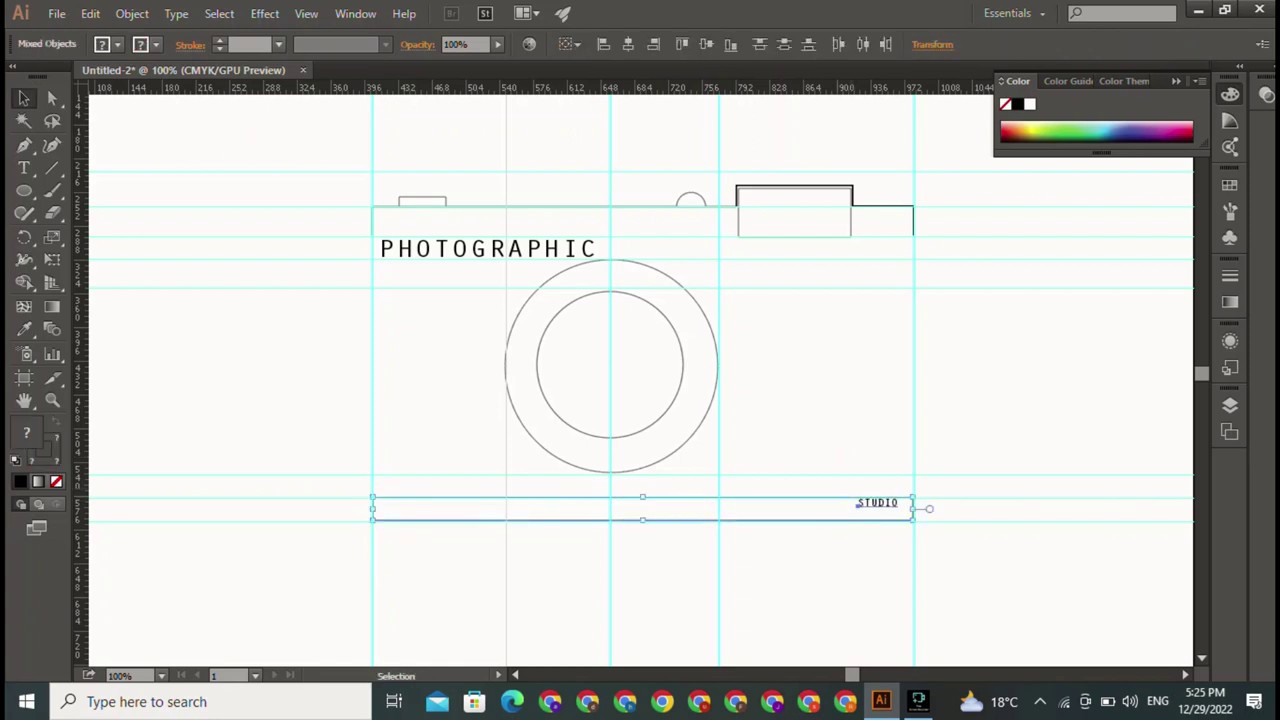
pyautogui.hotkey('ctrl', 'shift', 'a')
# Step: Resize STUDIO to 23.1 pt and settle it in the body's lower-right corner
pyautogui.click(878, 502)
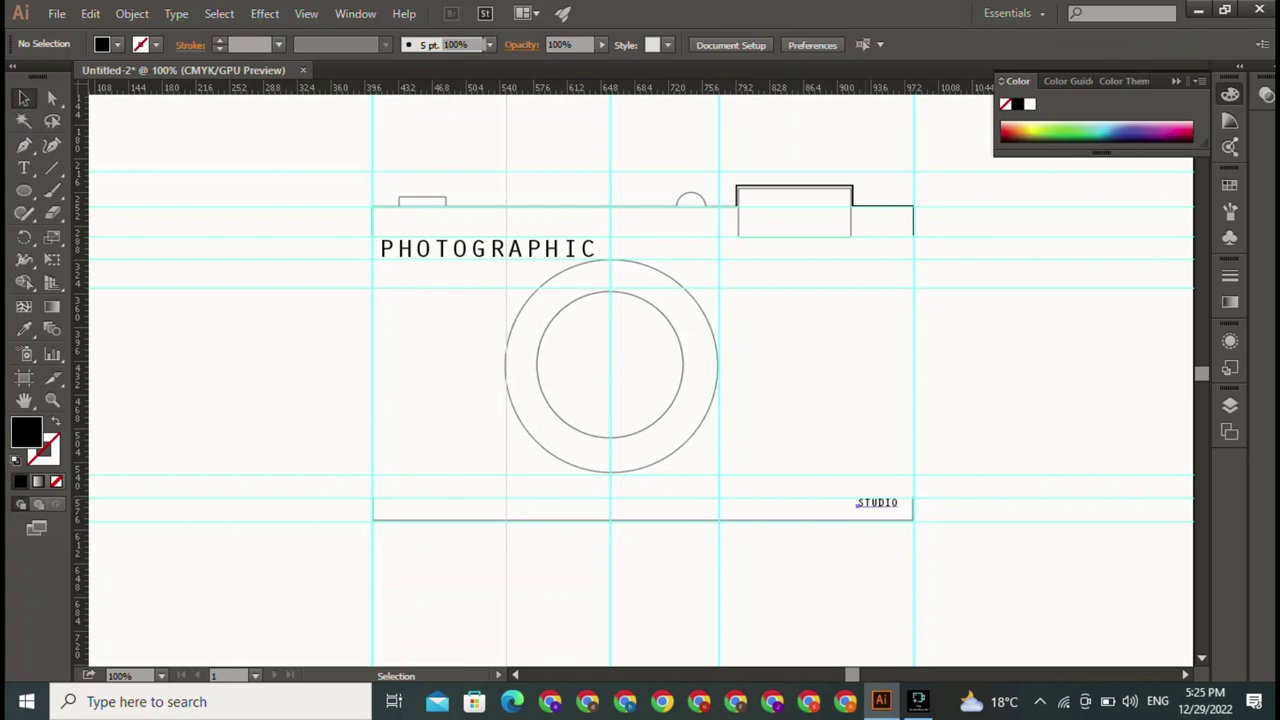
pyautogui.moveTo(856, 500)
pyautogui.mouseDown()
pyautogui.moveTo(746, 493)
pyautogui.moveTo(806, 492)
pyautogui.moveTo(792, 489)
pyautogui.mouseUp()
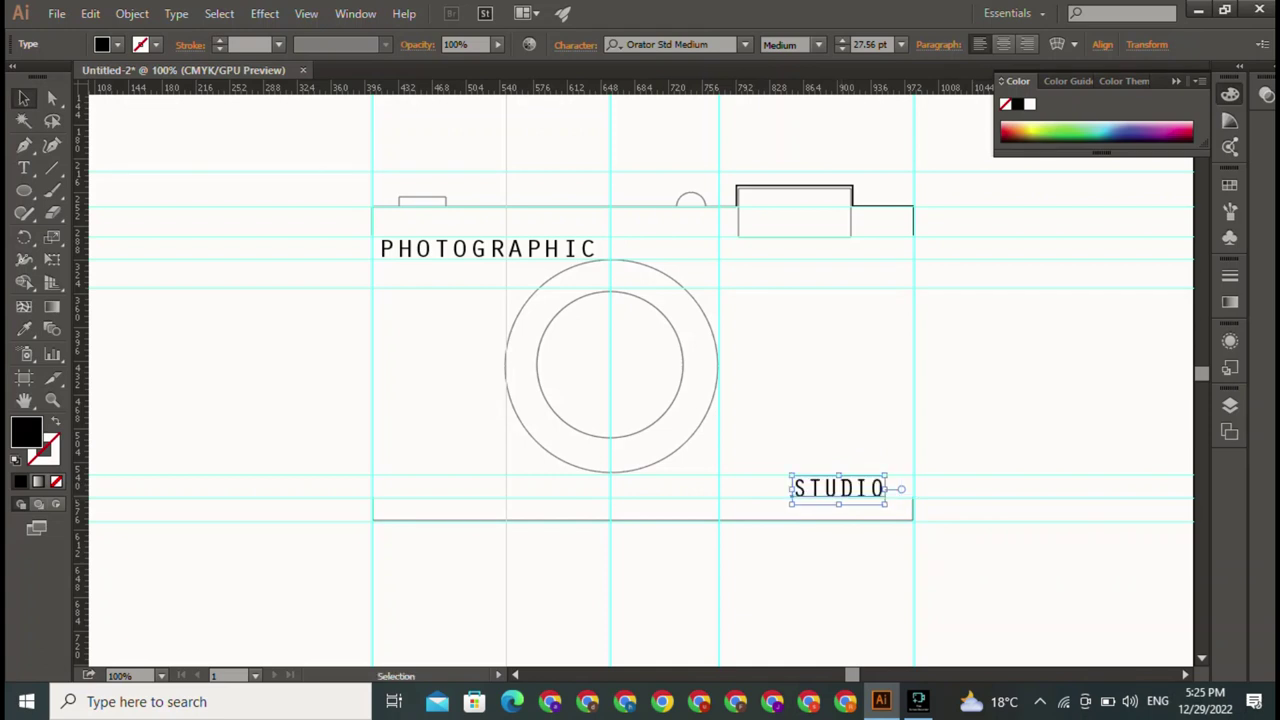
pyautogui.hotkey('ctrl', 'shift', 'a')
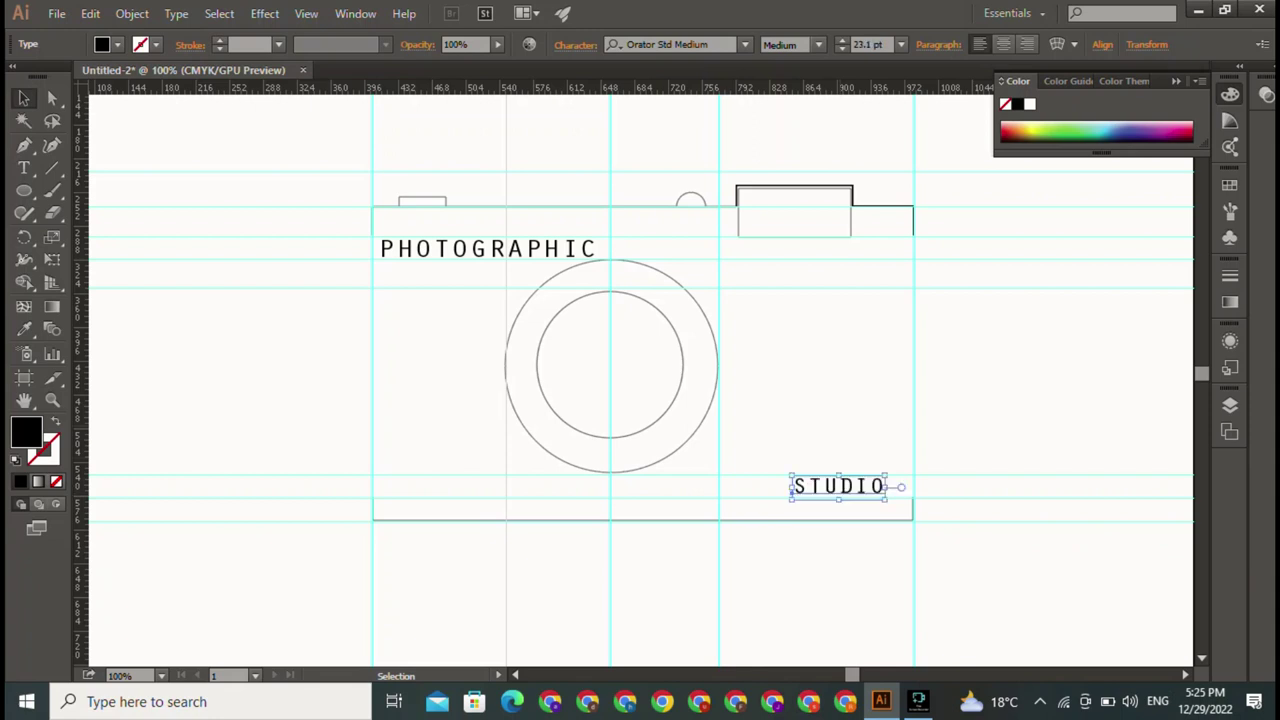
pyautogui.press('Escape')
pyautogui.moveTo(795, 490)
pyautogui.mouseDown()
pyautogui.moveTo(804, 504)
pyautogui.moveTo(854, 500)
pyautogui.mouseUp()
pyautogui.hotkey('ctrl', 'shift', 'a')
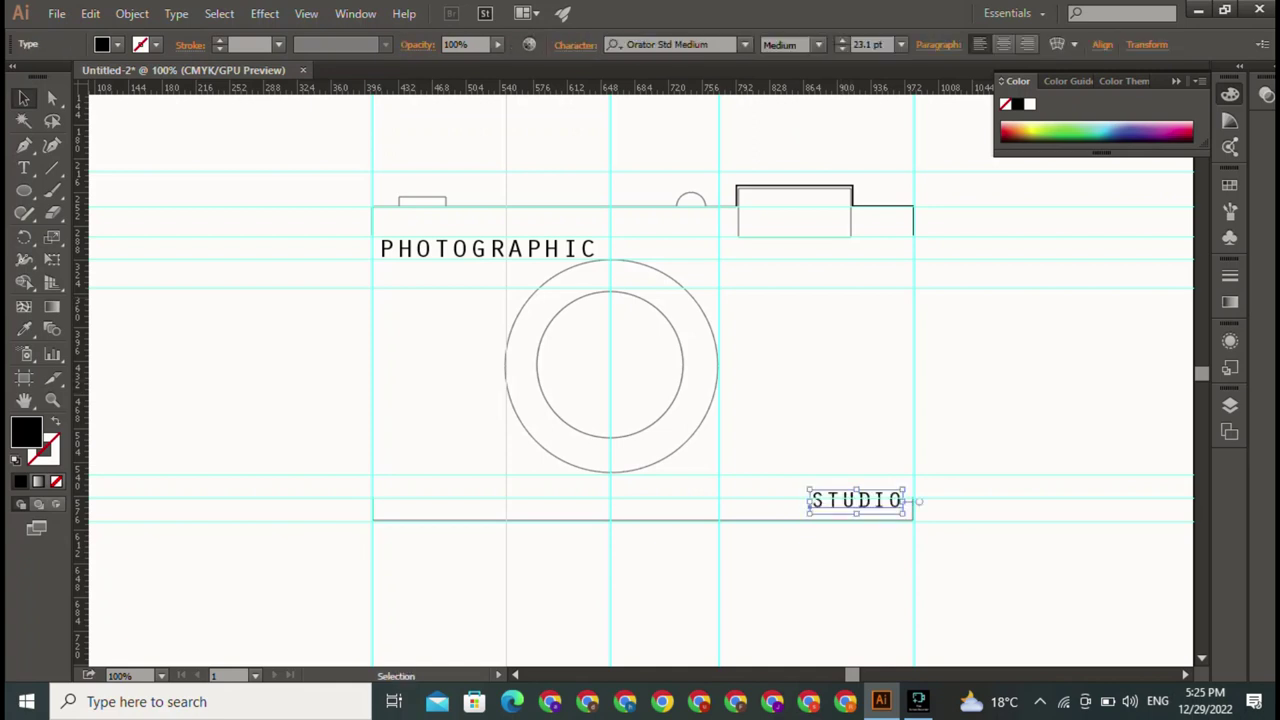
pyautogui.hotkey('ctrl', 'shift', 'a')
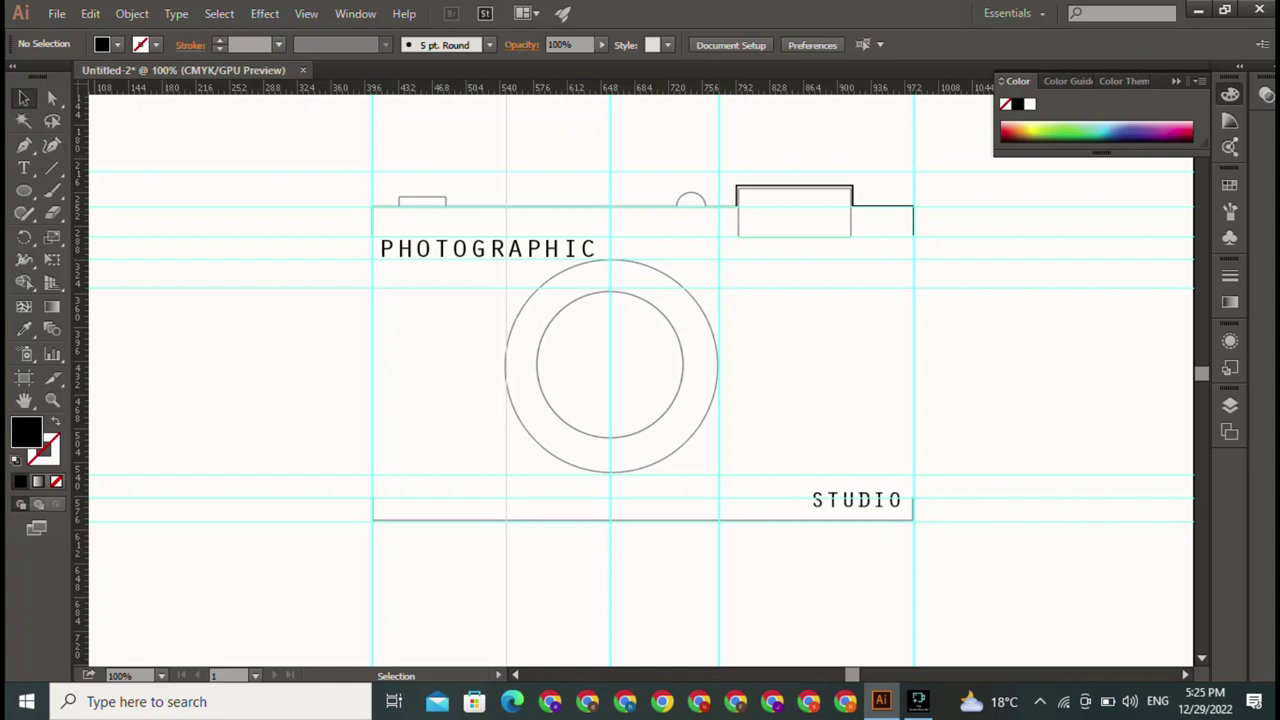
# Step: Draw a solid black rectangle fitting inside the raised viewfinder block, replacing an oversized first attempt
pyautogui.click(24, 190)
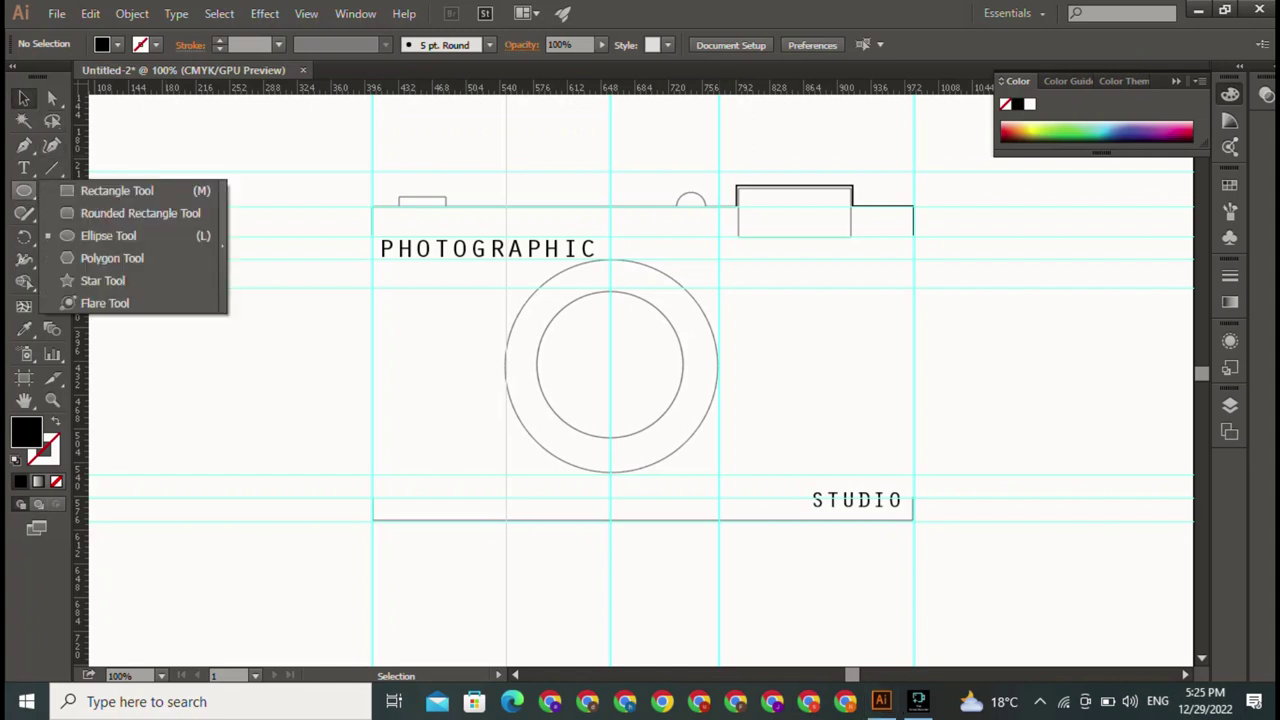
pyautogui.click(116, 190)
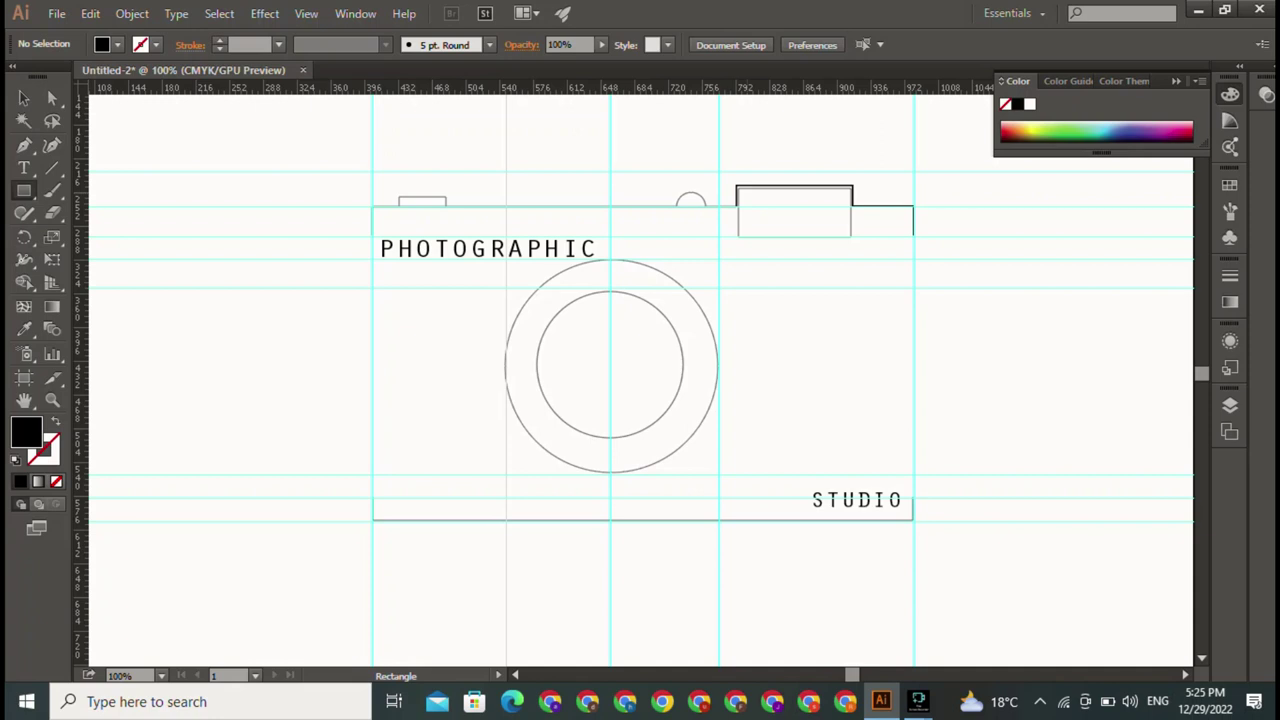
pyautogui.moveTo(746, 192)
pyautogui.mouseDown()
pyautogui.moveTo(850, 236)
pyautogui.moveTo(842, 287)
pyautogui.mouseUp()
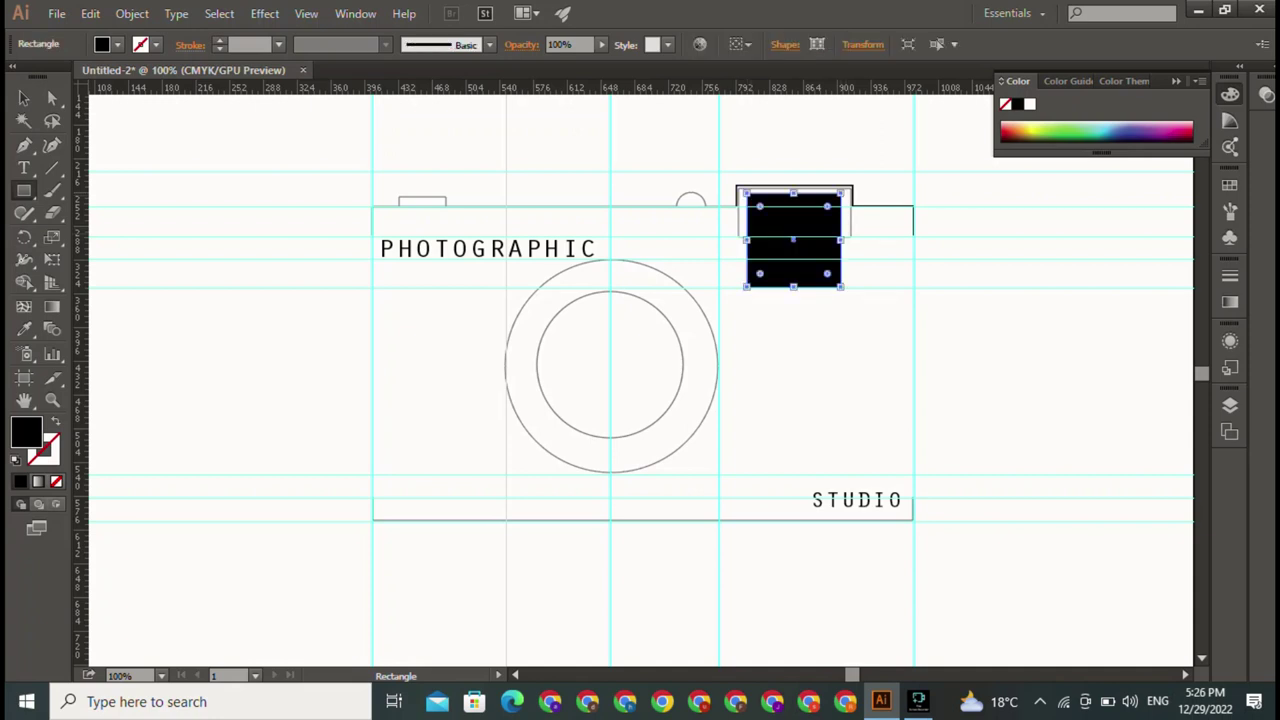
pyautogui.press('Delete')
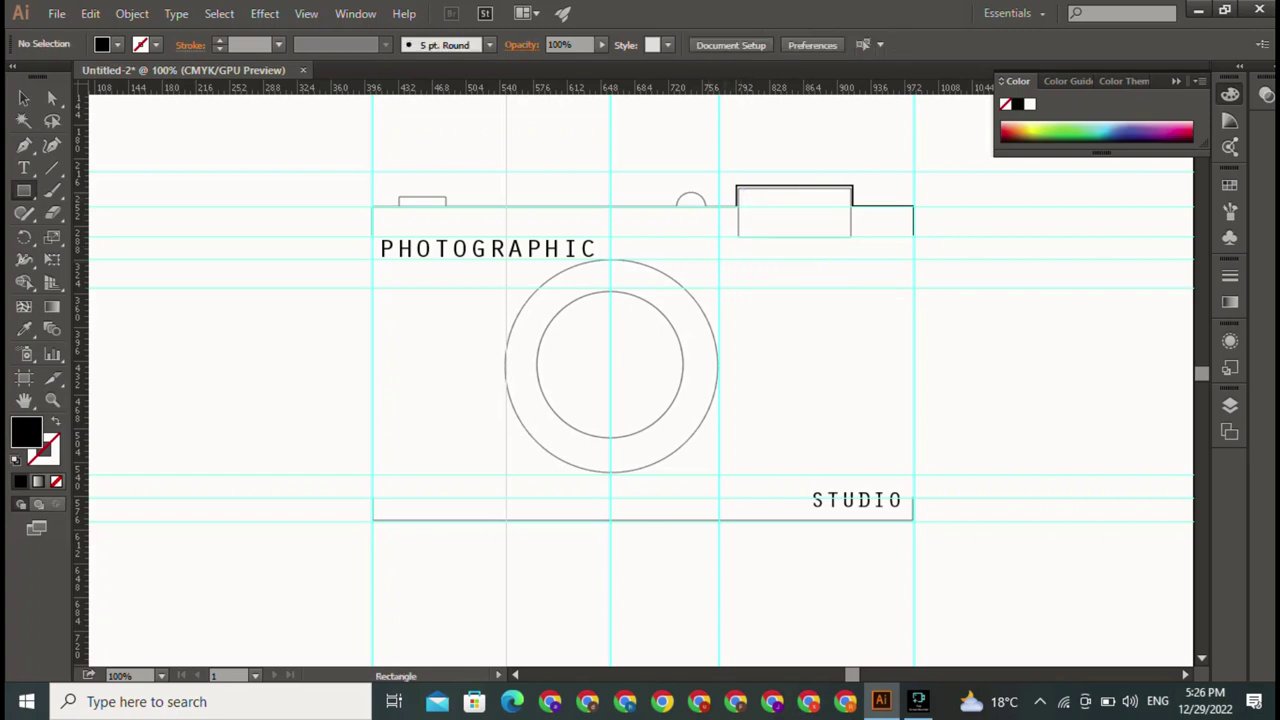
pyautogui.moveTo(744, 192); pyautogui.dragTo(844, 230)
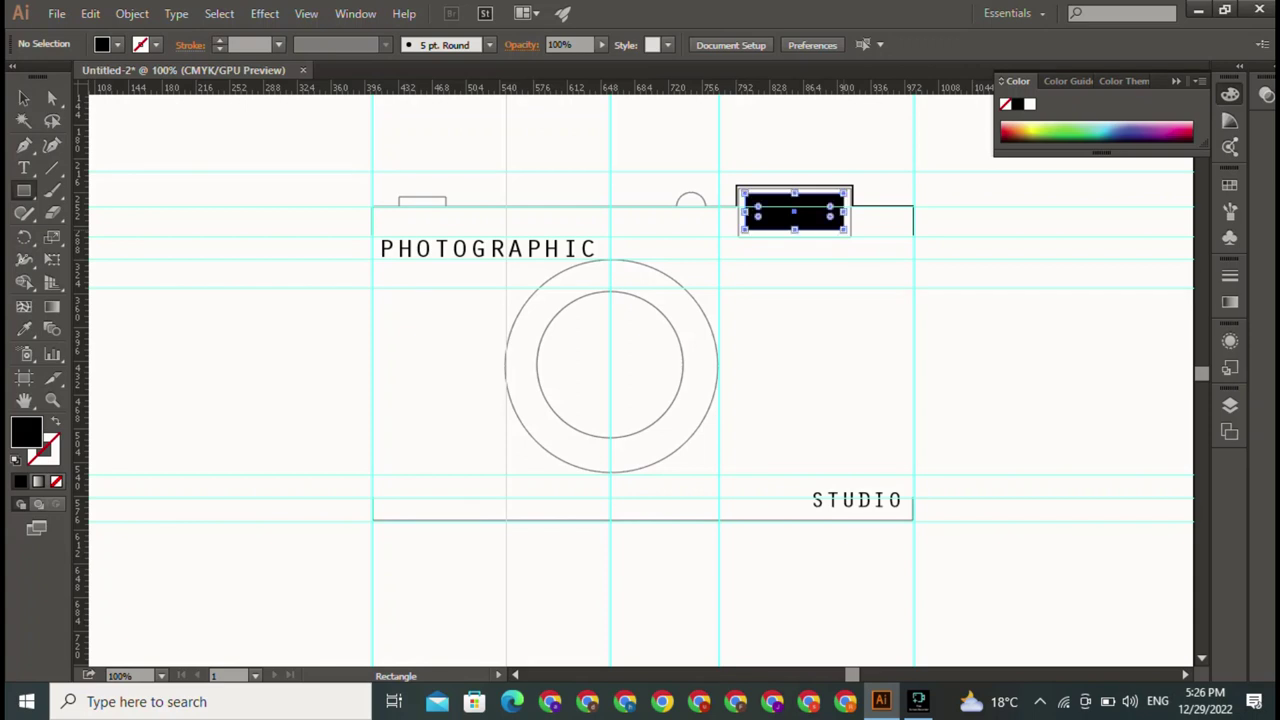
pyautogui.press('v')
pyautogui.press('v')
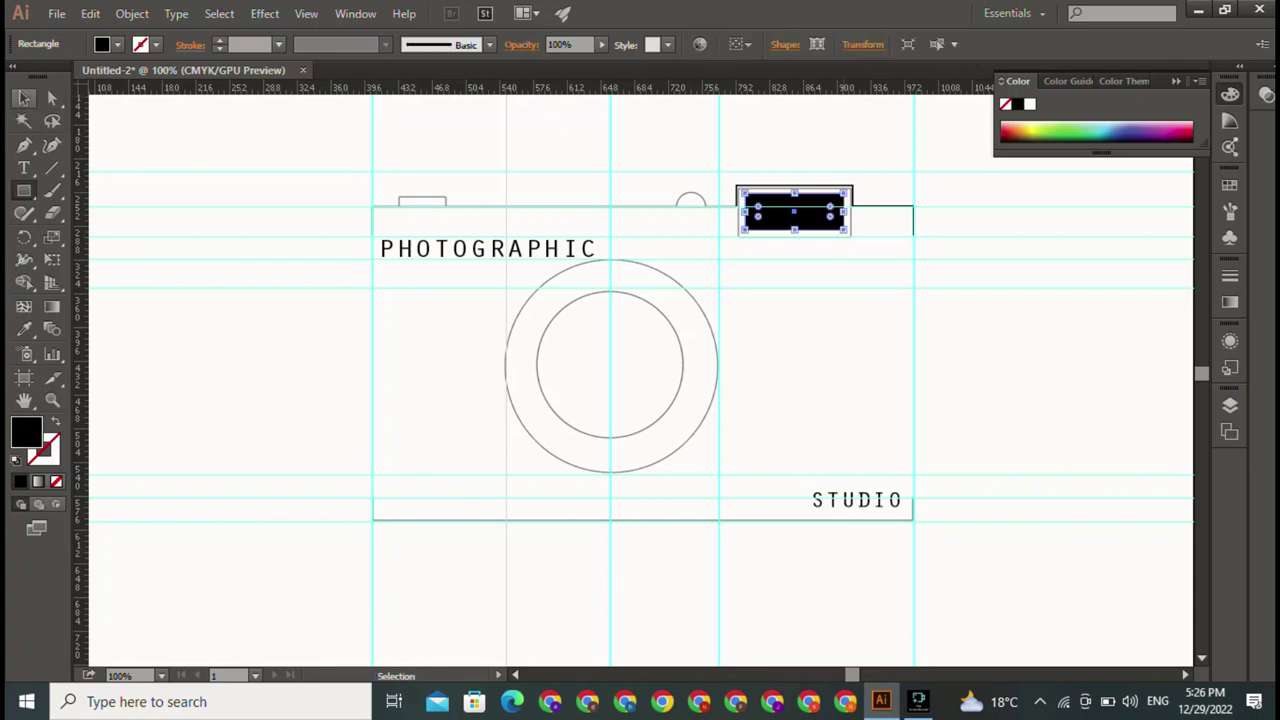
pyautogui.hotkey('ctrl', 'shift', 'a')
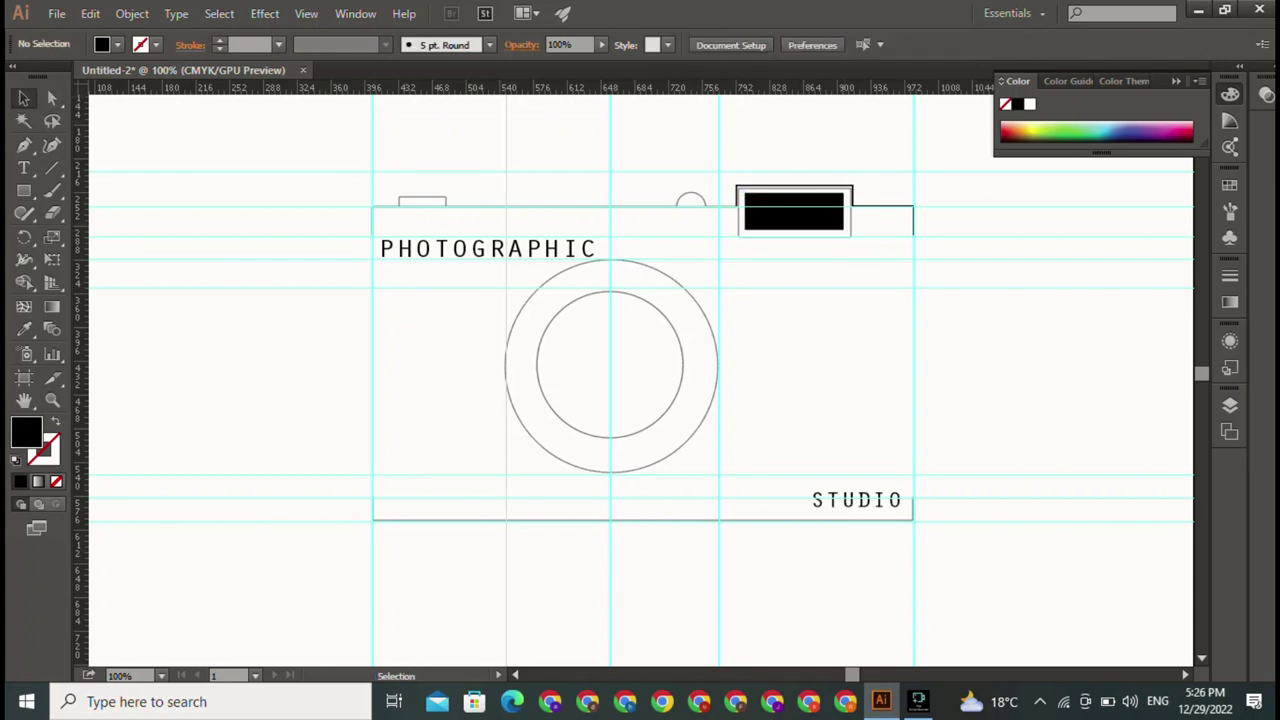